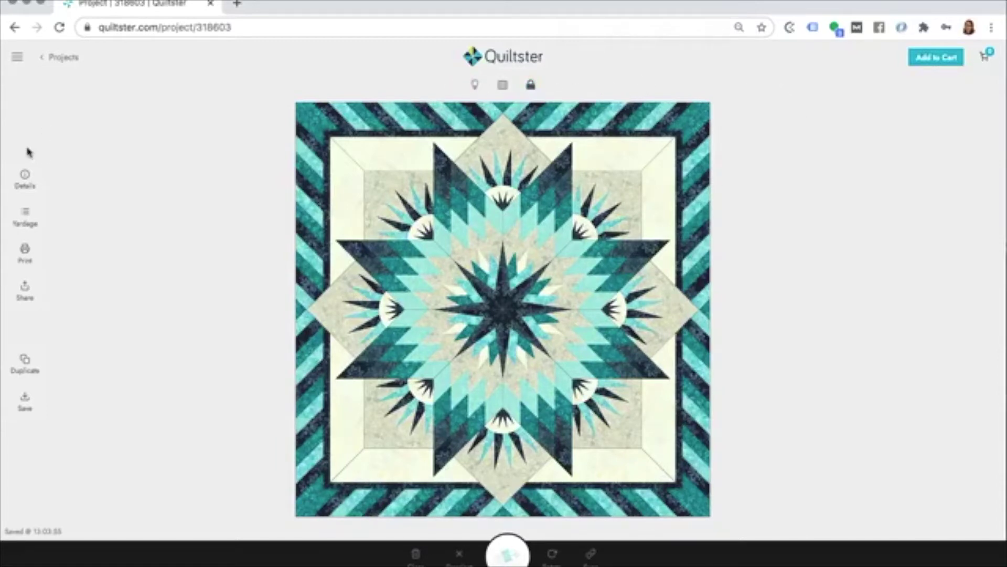
# Preview the quilt against the gray and dark workspace backgrounds, and return to the light background
pyautogui.click(40, 411)
pyautogui.click(475, 87)
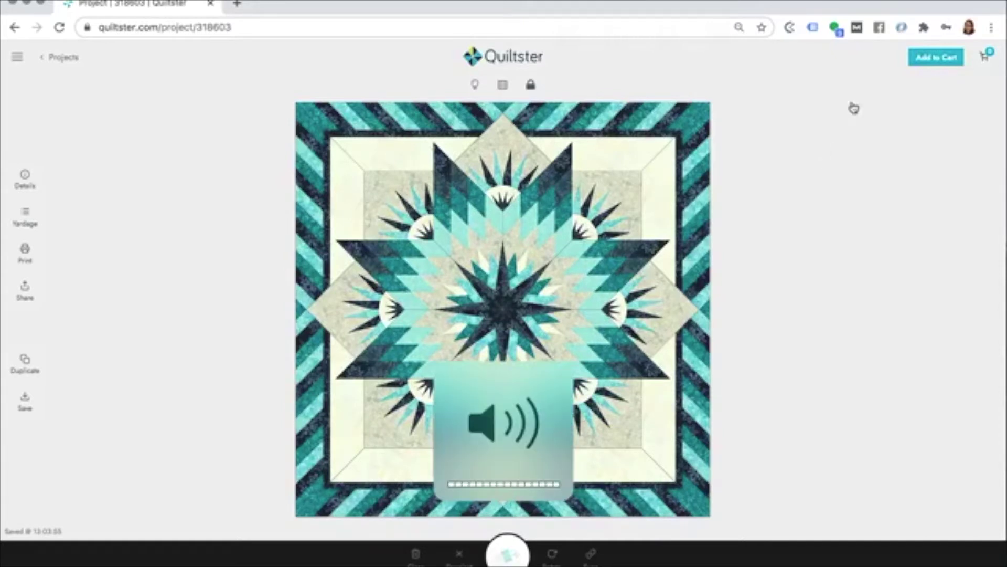
pyautogui.click(476, 88)
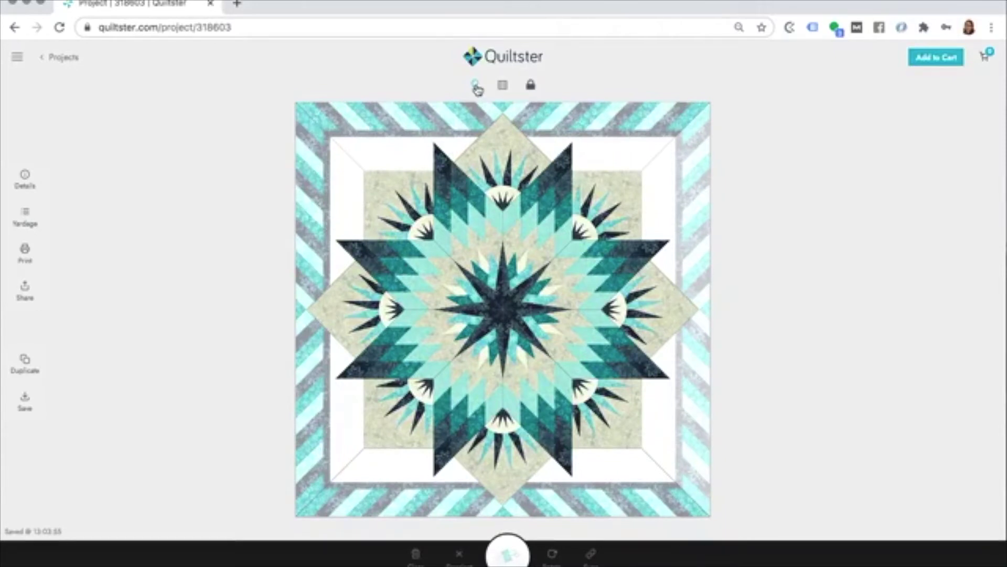
pyautogui.click(477, 91)
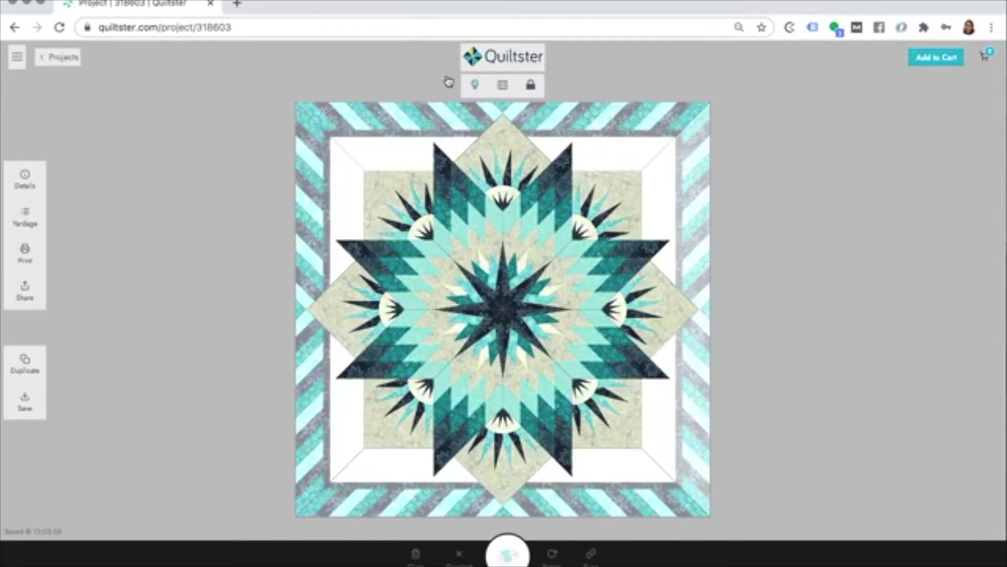
pyautogui.click(478, 87)
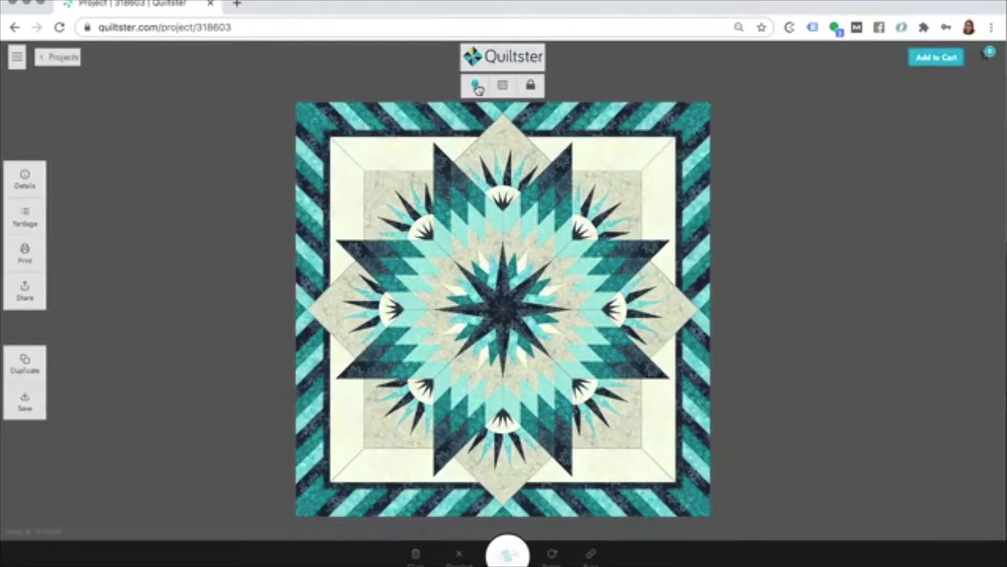
pyautogui.click(478, 87)
pyautogui.click(478, 87)
pyautogui.click(475, 87)
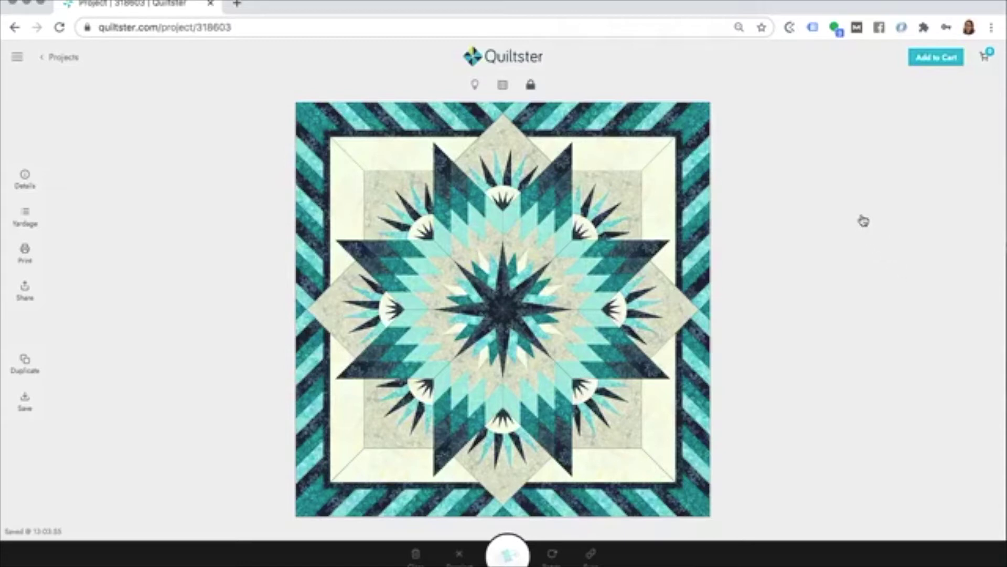
# Toggle the seam outlines on the quilt and leave them hidden
pyautogui.click(503, 90)
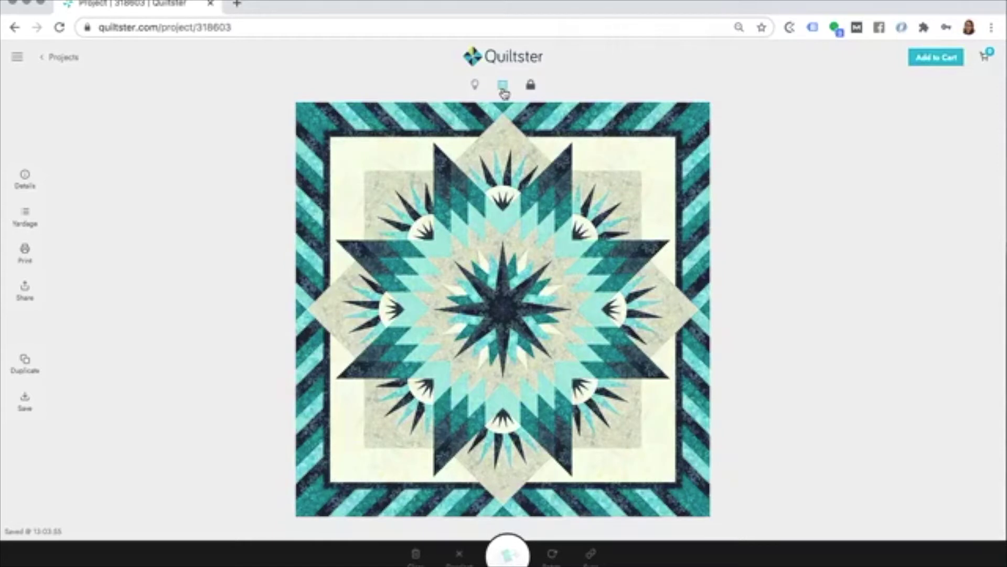
pyautogui.click(503, 90)
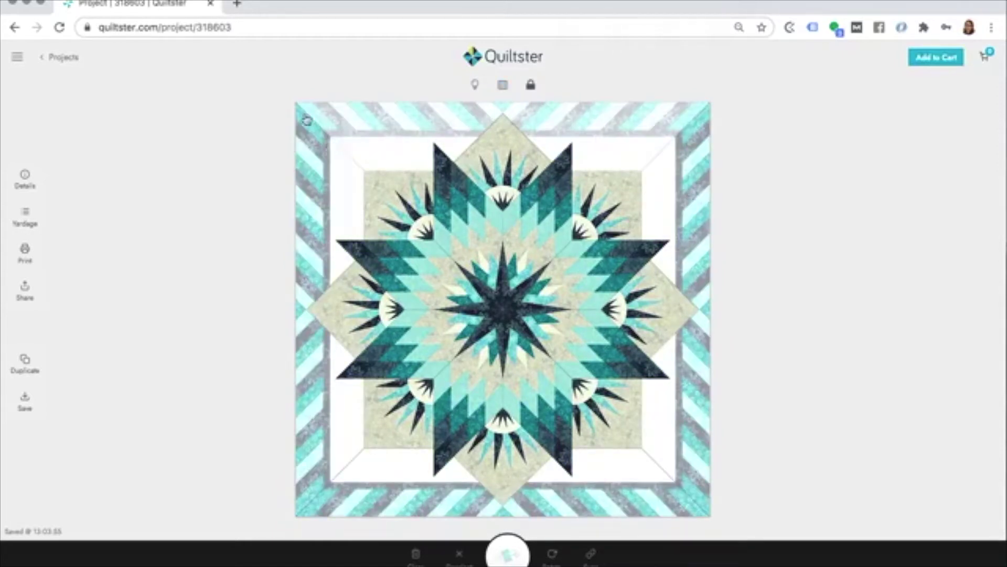
pyautogui.click(433, 233)
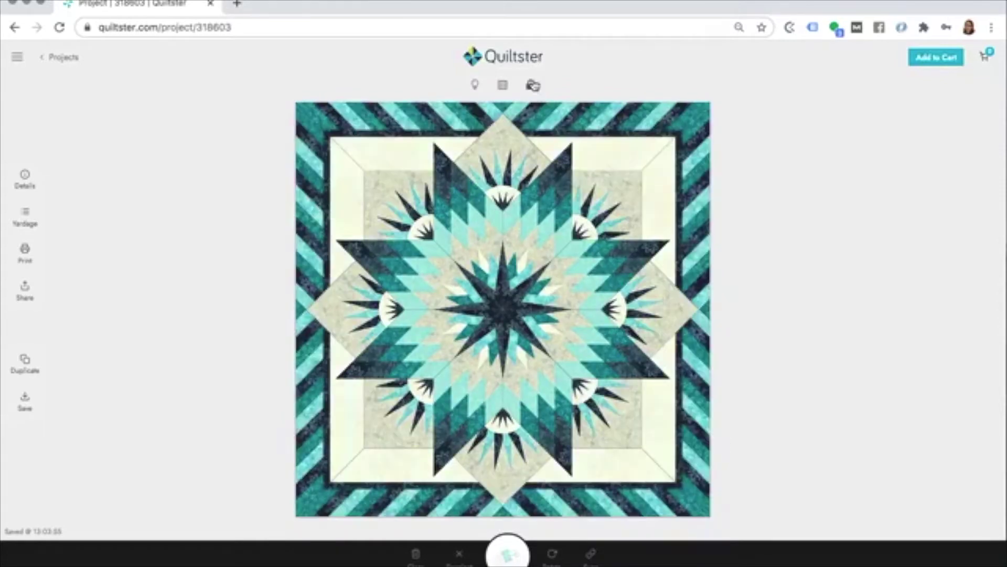
pyautogui.click(503, 87)
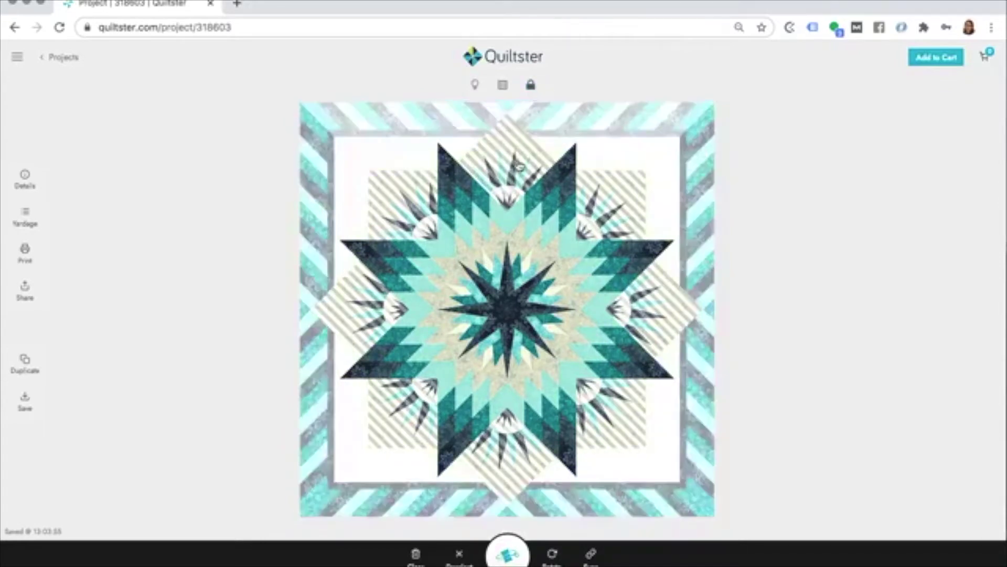
# Apply the dark navy fabric to section B4:b of the eight selected sunburst blocks and save the change
pyautogui.click(508, 557)
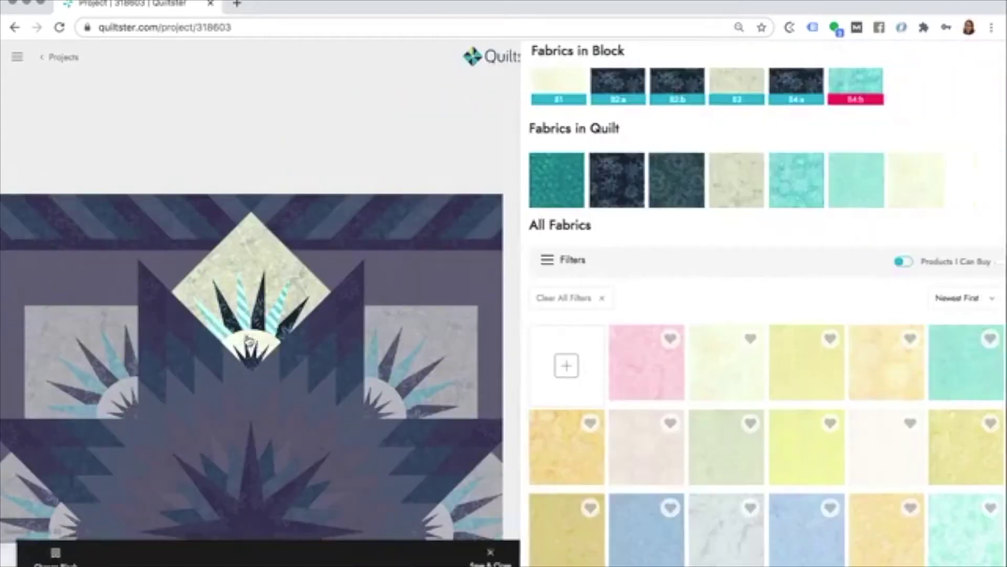
pyautogui.click(599, 184)
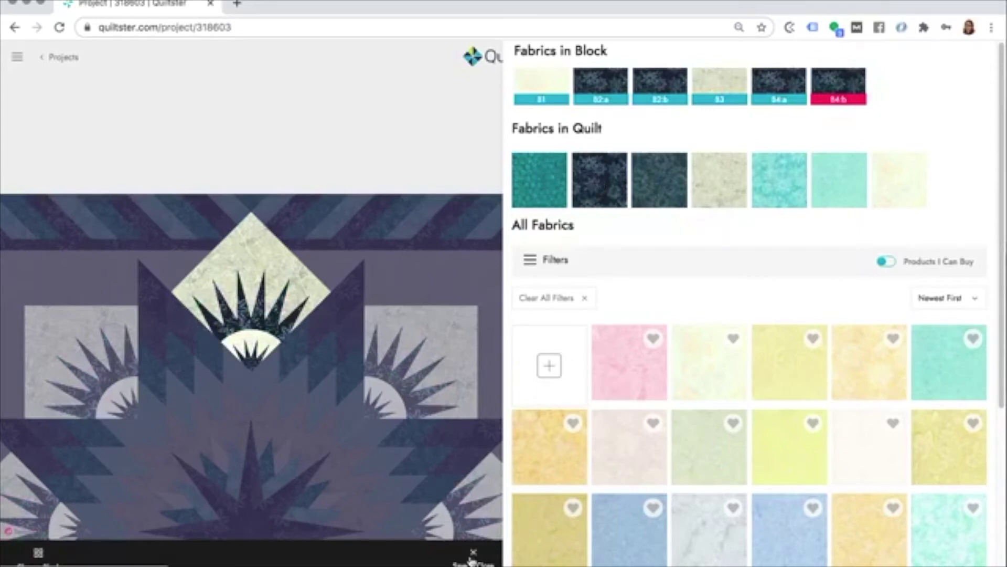
pyautogui.click(473, 554)
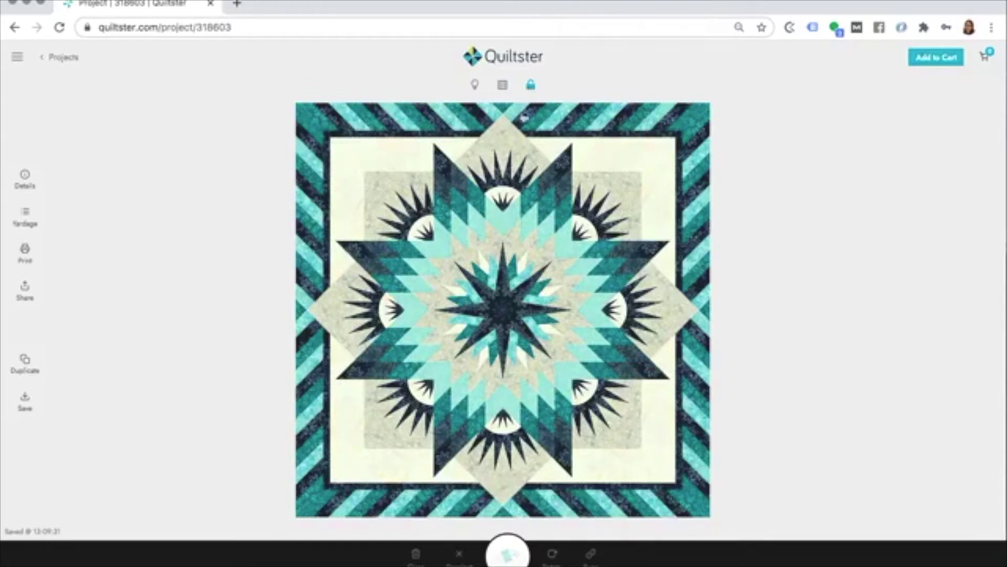
# Select only the top, right, bottom and left sunburst blocks and apply dark teal fabric to all their large spikes
pyautogui.click(500, 184)
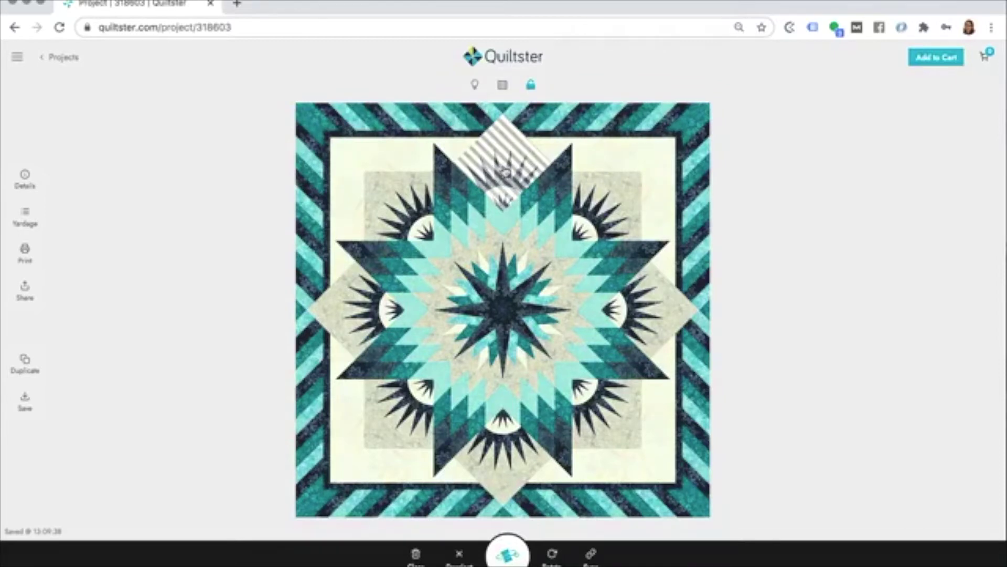
pyautogui.moveTo(505, 172); pyautogui.dragTo(645, 330)
pyautogui.moveTo(576, 378)
pyautogui.mouseDown()
pyautogui.moveTo(502, 453)
pyautogui.moveTo(361, 316)
pyautogui.moveTo(467, 457)
pyautogui.moveTo(508, 554)
pyautogui.mouseUp()
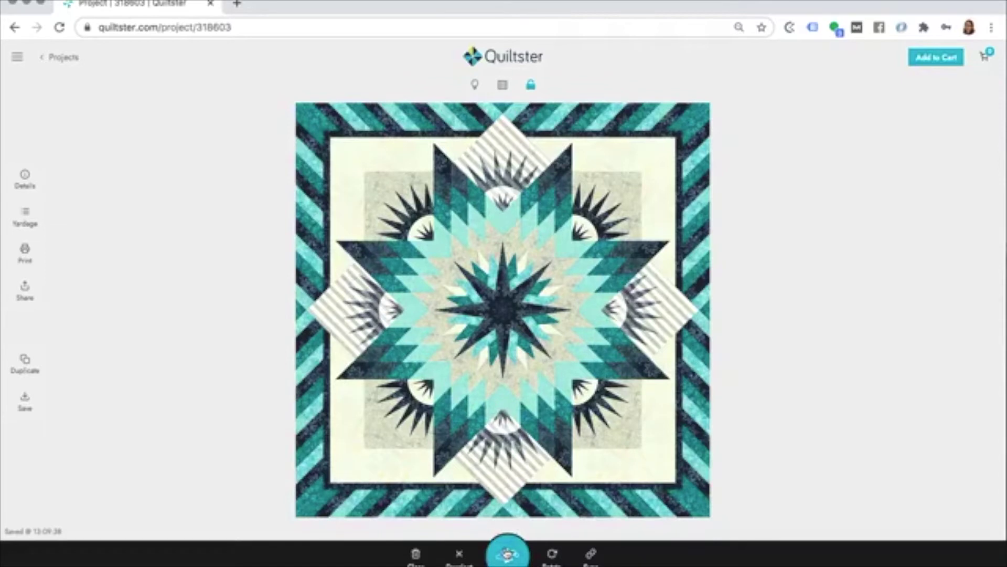
pyautogui.click(508, 554)
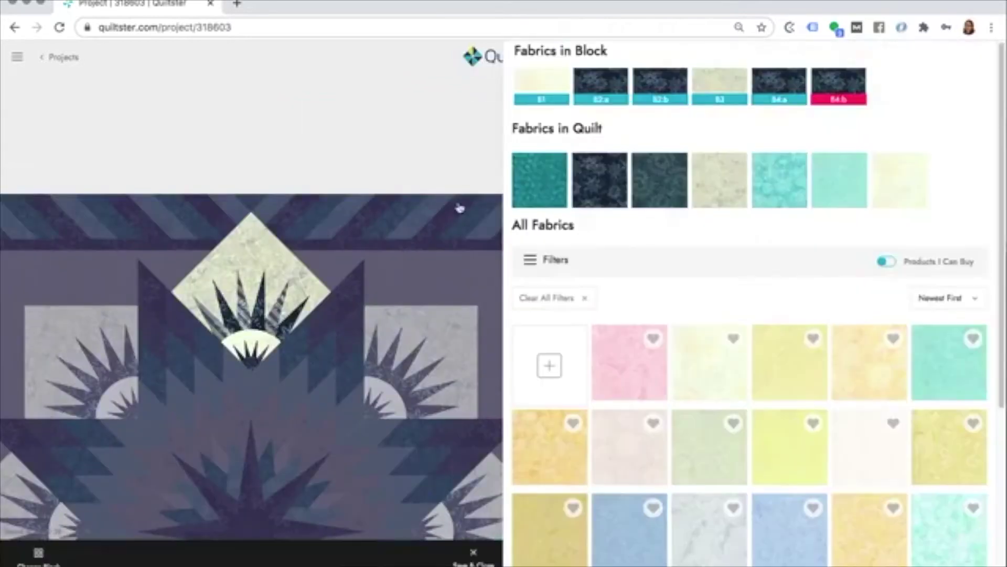
pyautogui.moveTo(540, 174); pyautogui.dragTo(295, 326)
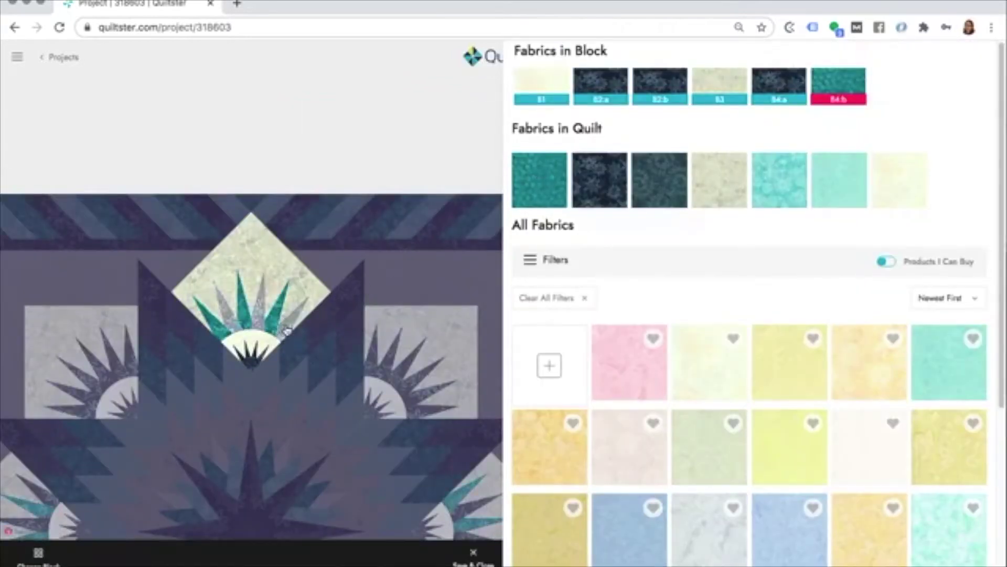
pyautogui.click(537, 177)
pyautogui.click(476, 554)
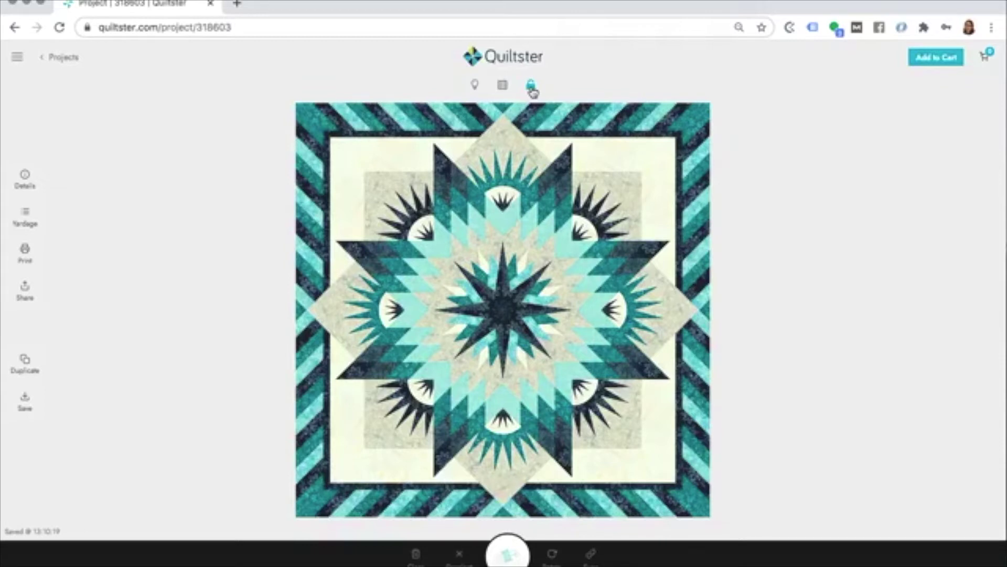
# Compare selecting the sunburst blocks as a locked group with selecting the top and right blocks individually while unlocked
pyautogui.click(532, 88)
pyautogui.click(531, 87)
pyautogui.click(516, 161)
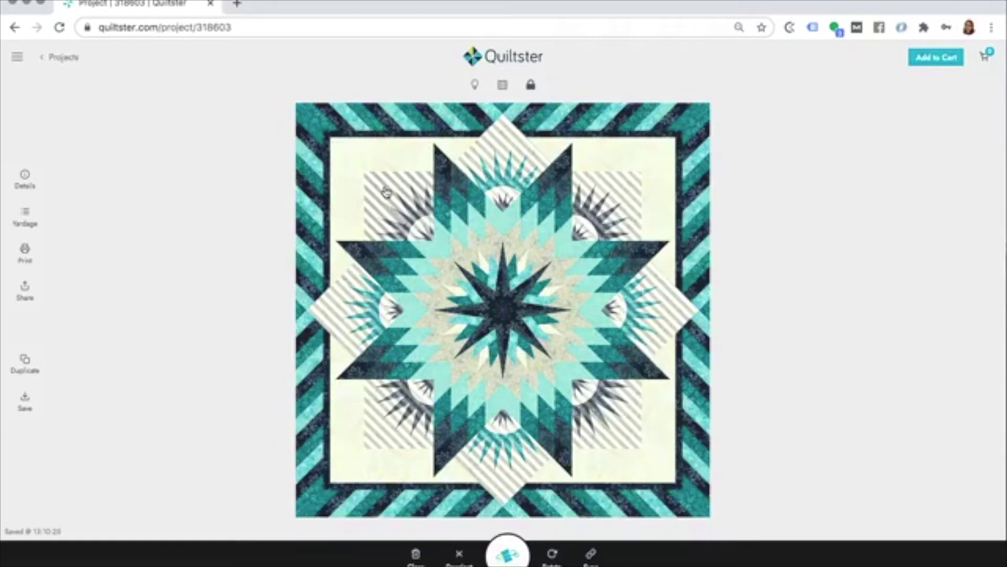
pyautogui.click(530, 85)
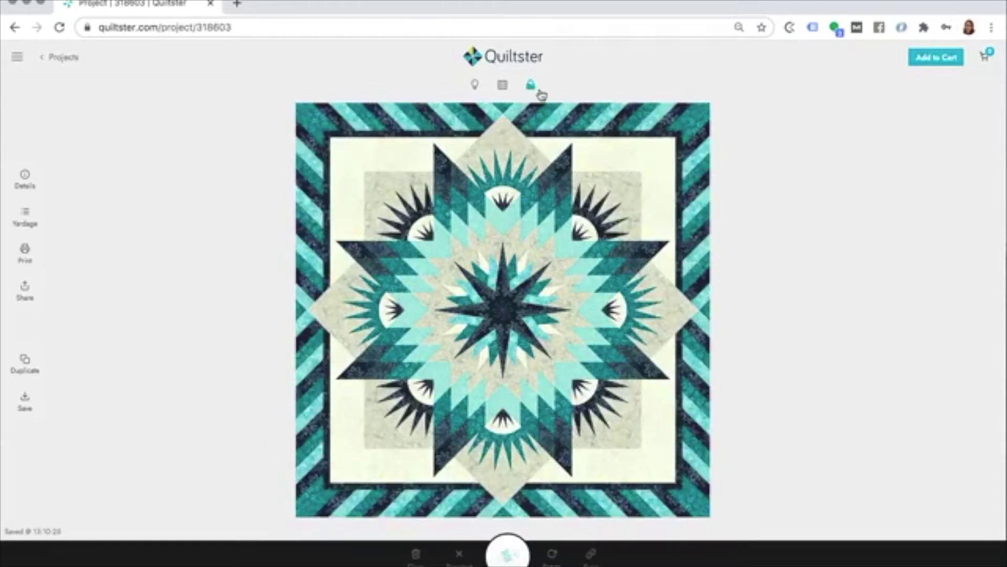
pyautogui.click(518, 172)
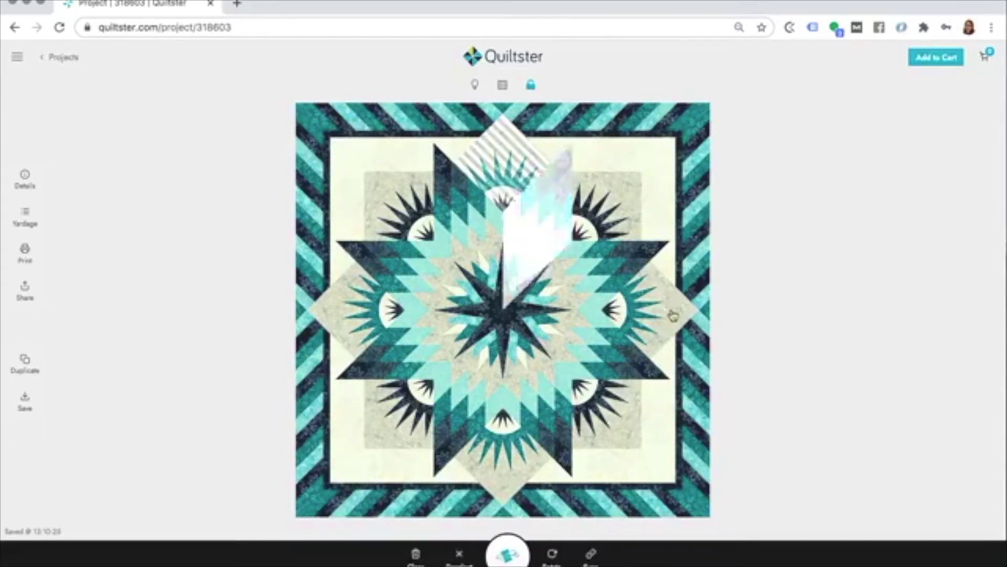
pyautogui.click(641, 331)
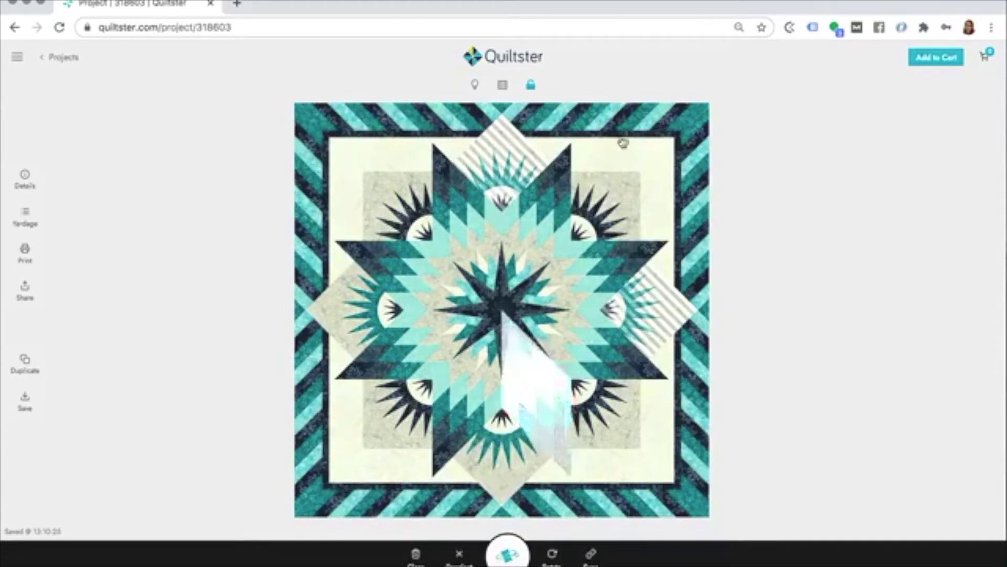
# Lock matching blocks together and apply the pink fabric to sections B2:b and B2:a of the sunburst blocks
pyautogui.click(531, 86)
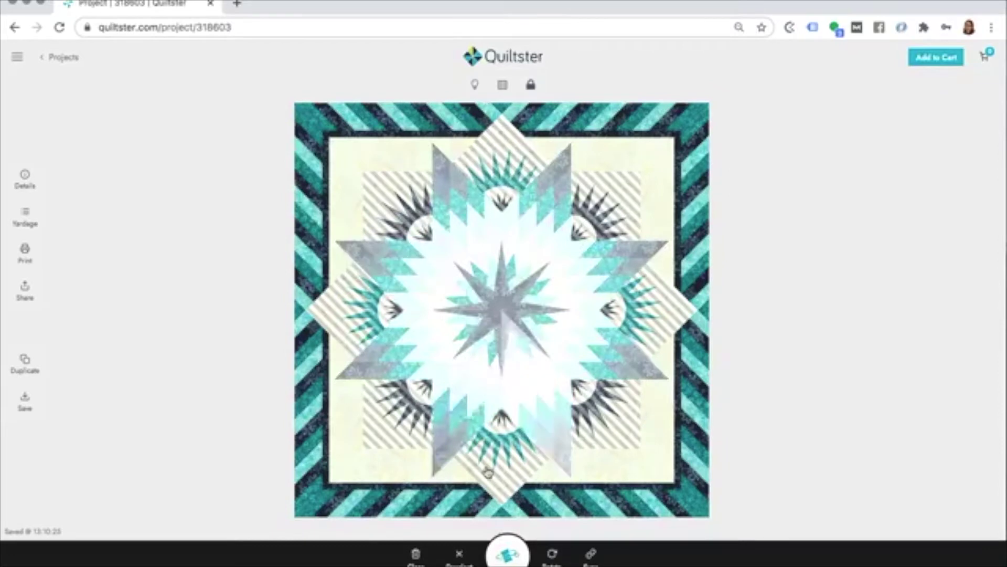
pyautogui.click(508, 555)
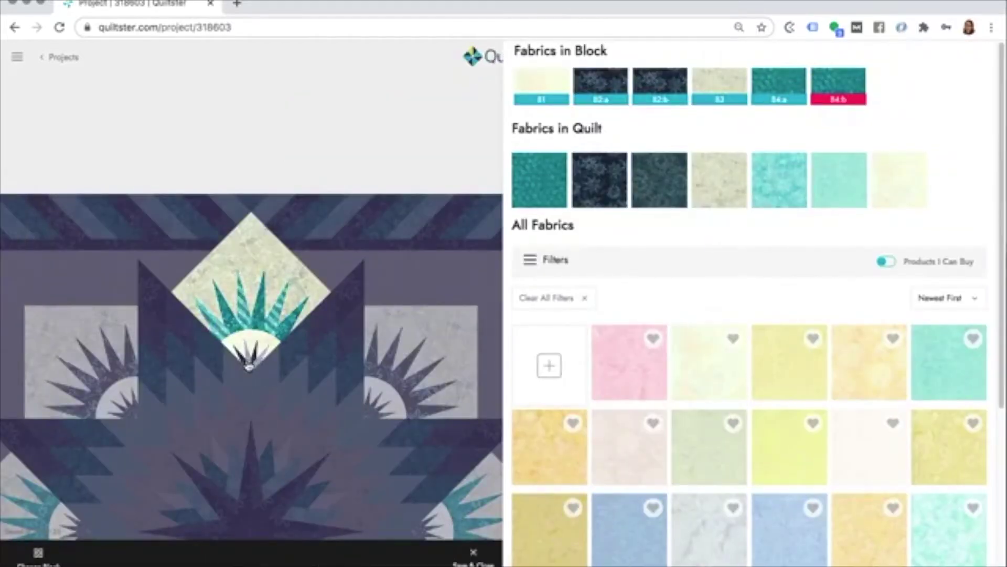
pyautogui.click(250, 363)
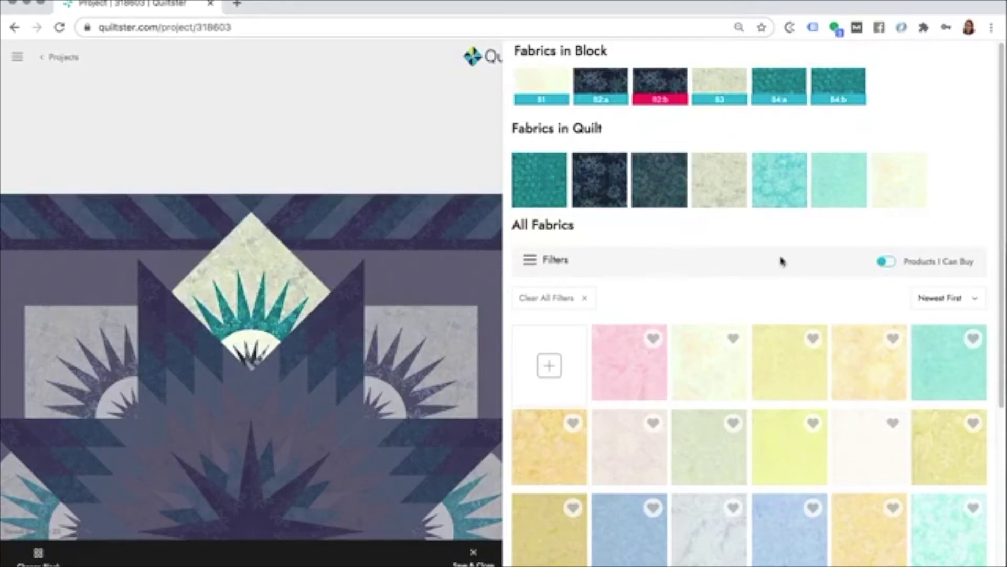
pyautogui.click(626, 376)
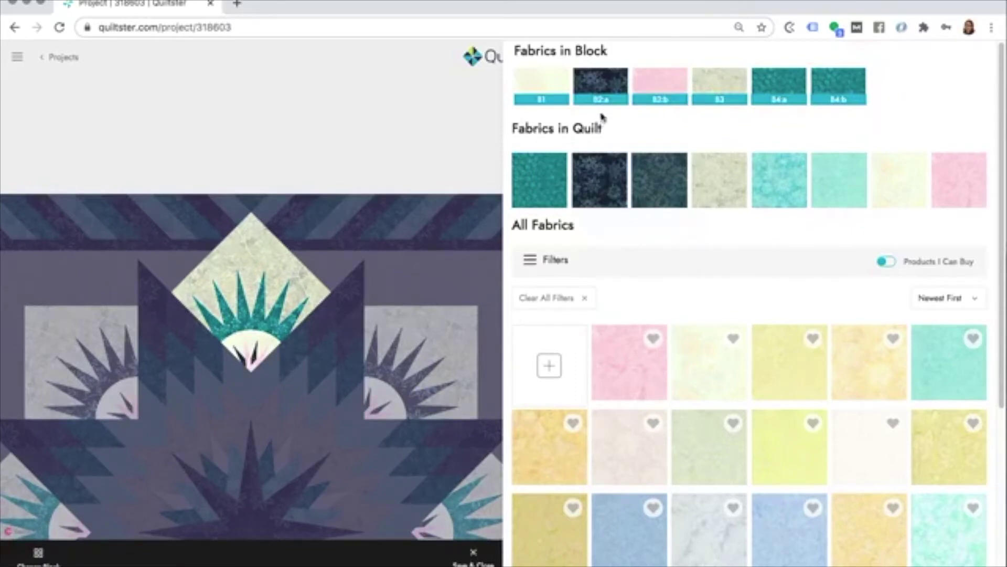
pyautogui.click(597, 93)
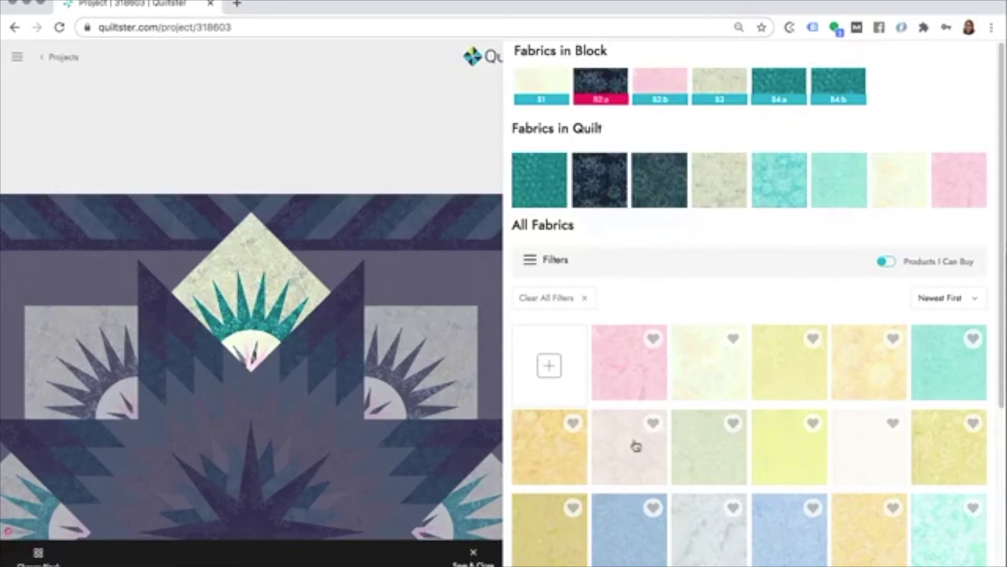
pyautogui.click(642, 375)
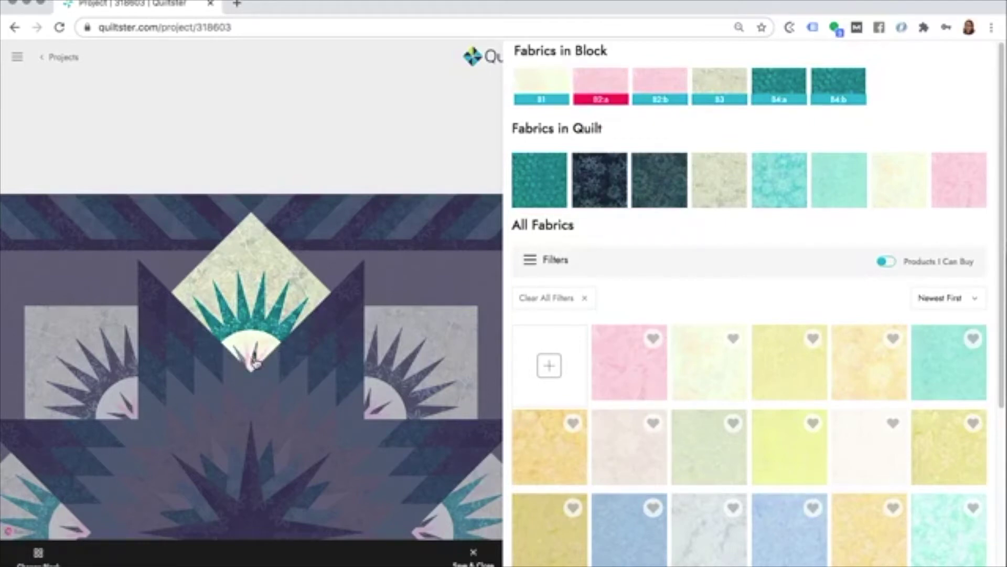
pyautogui.click(476, 554)
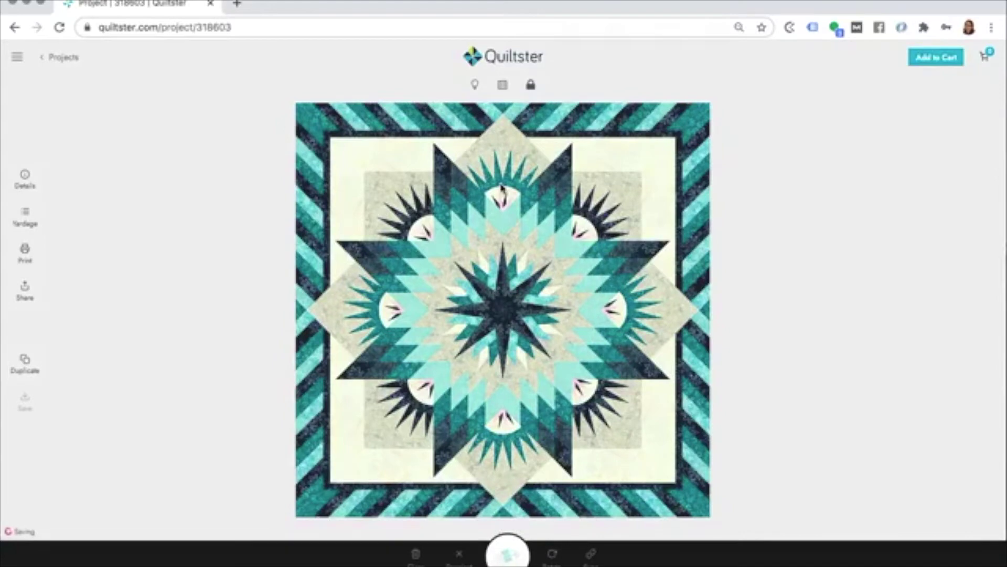
# Reopen the sunburst blocks for fabric editing, apply pink to section B2:a again and save the change
pyautogui.click(508, 555)
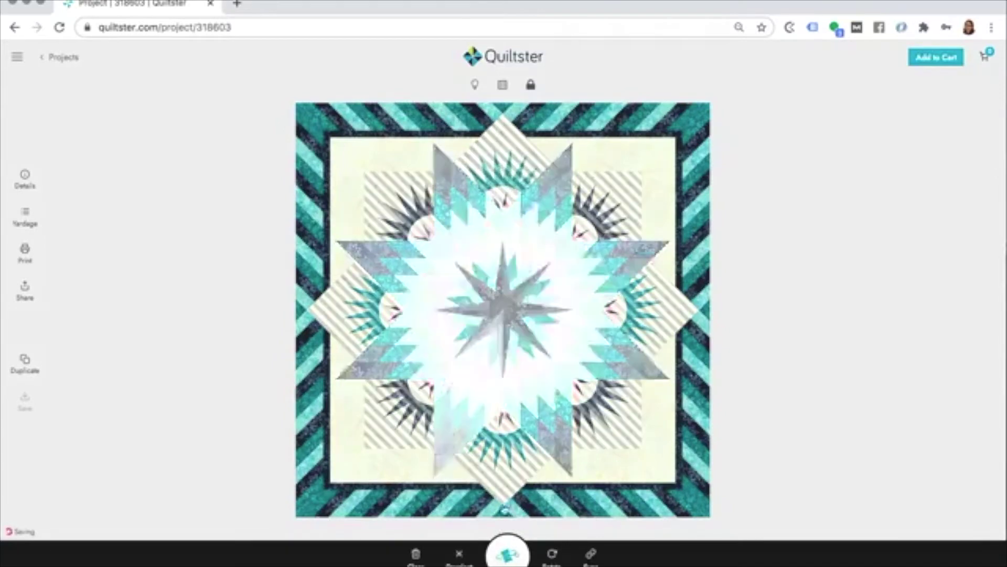
pyautogui.click(508, 556)
pyautogui.click(503, 220)
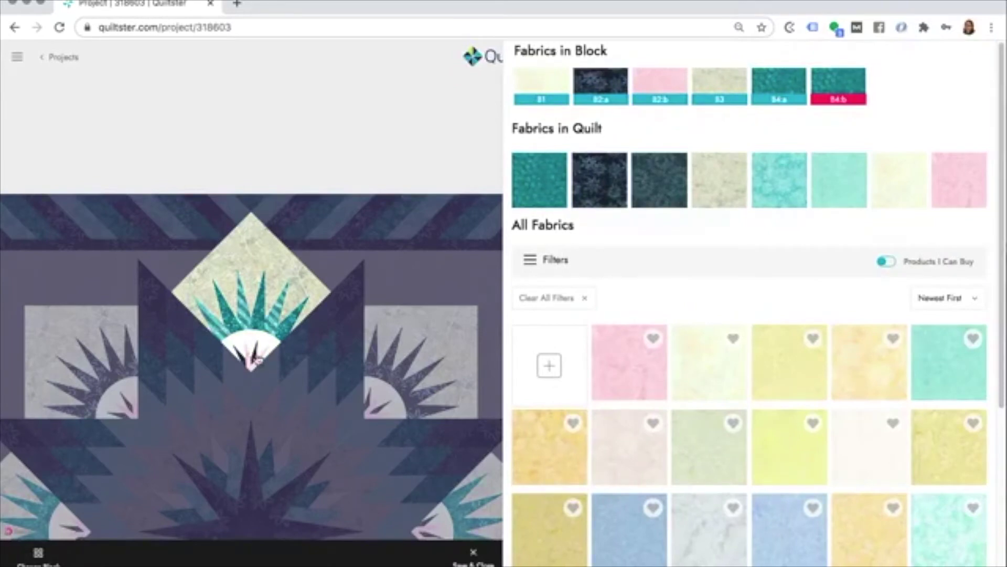
pyautogui.click(256, 361)
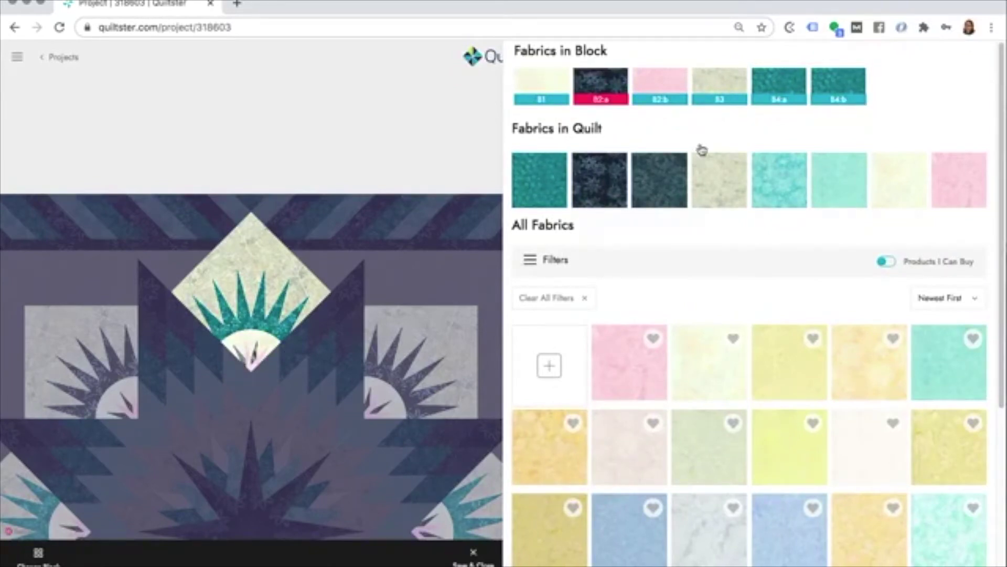
pyautogui.click(959, 183)
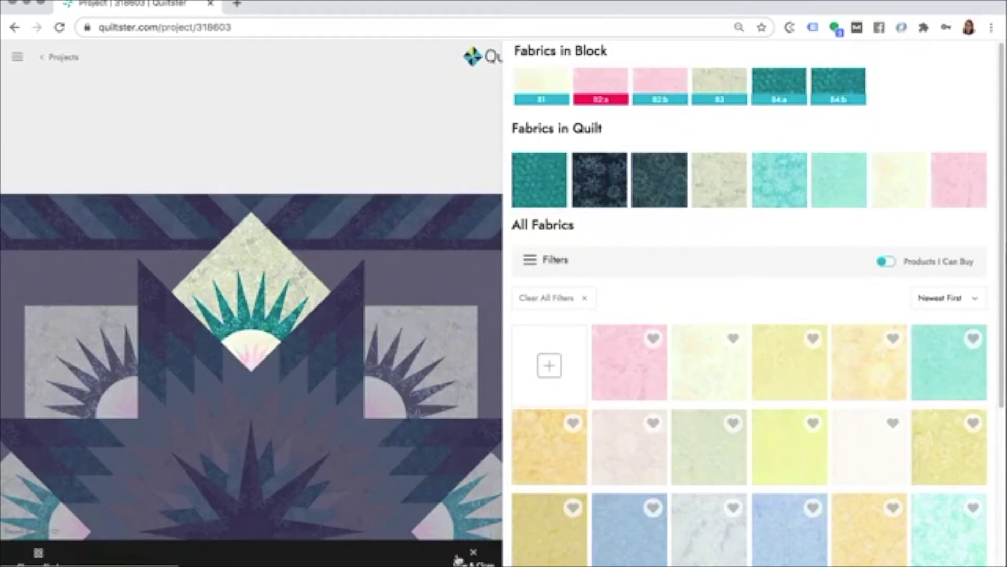
pyautogui.click(467, 561)
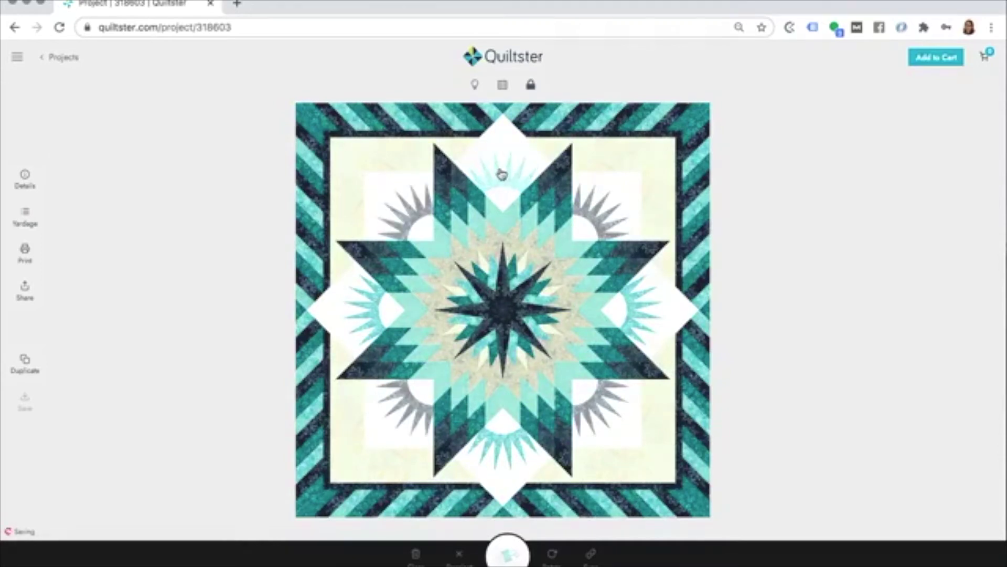
# Unlock matching blocks, select the top, right, bottom and left sunburst blocks individually, and clear the selection
pyautogui.click(531, 86)
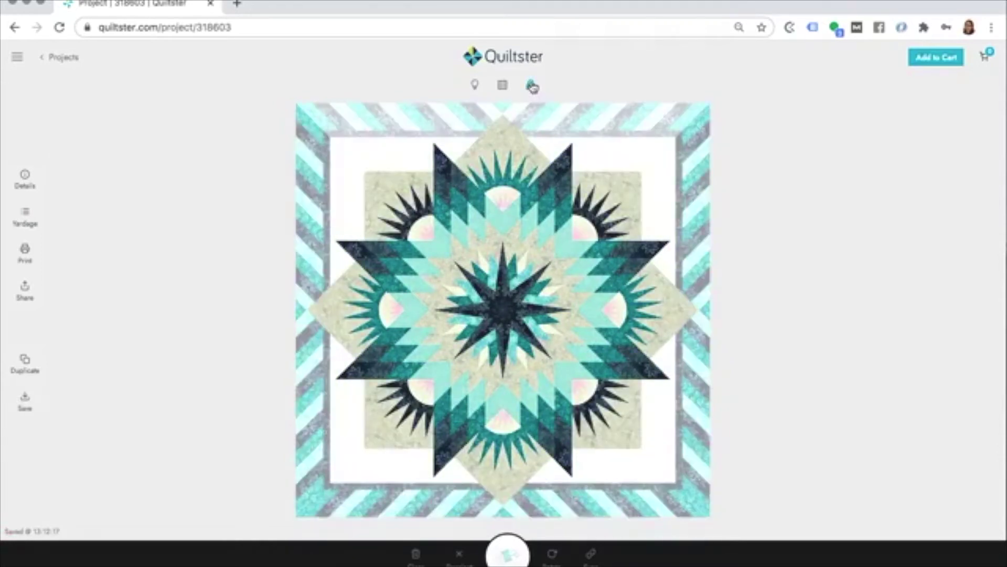
pyautogui.click(532, 86)
pyautogui.click(494, 174)
pyautogui.click(647, 317)
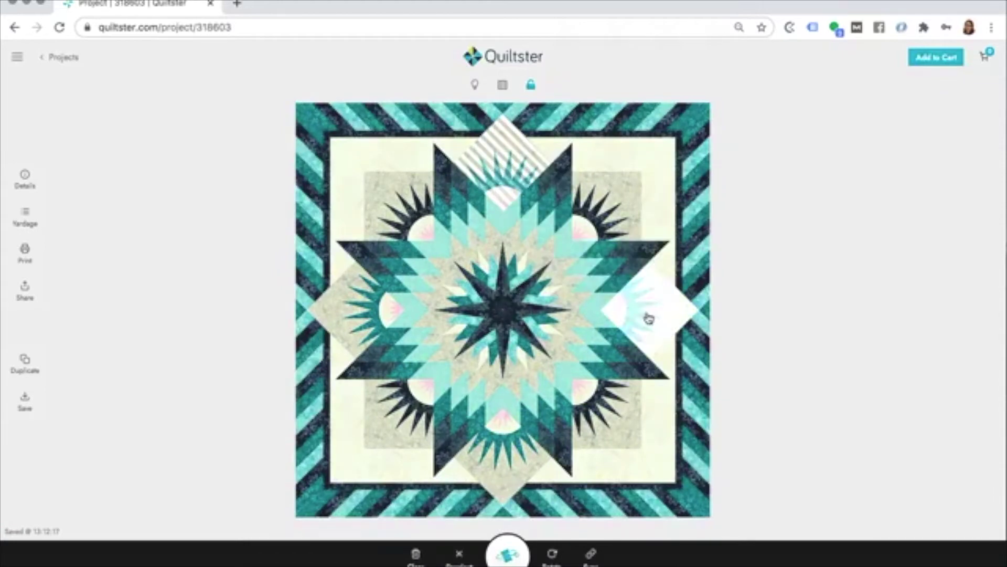
pyautogui.click(507, 447)
pyautogui.click(386, 312)
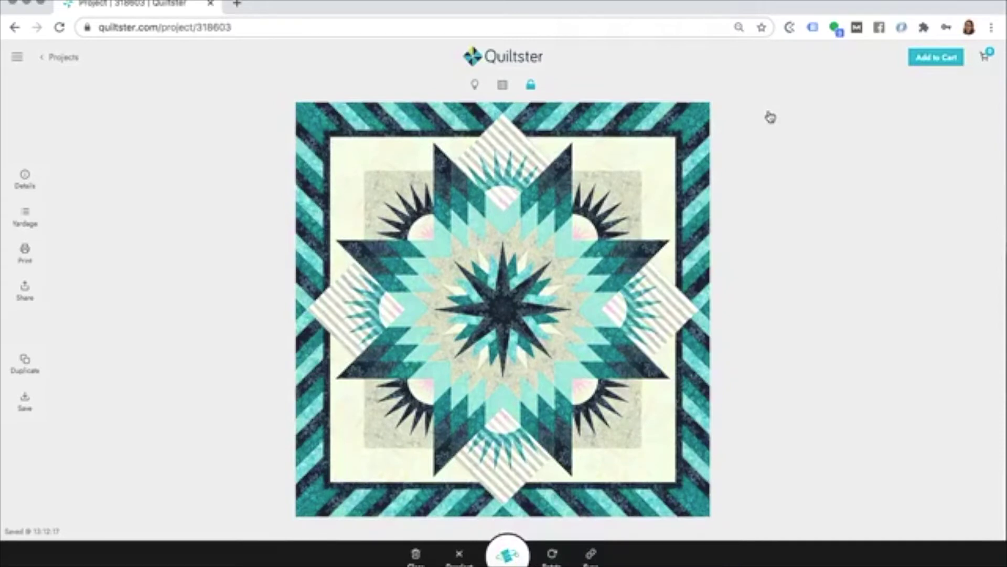
pyautogui.click(769, 116)
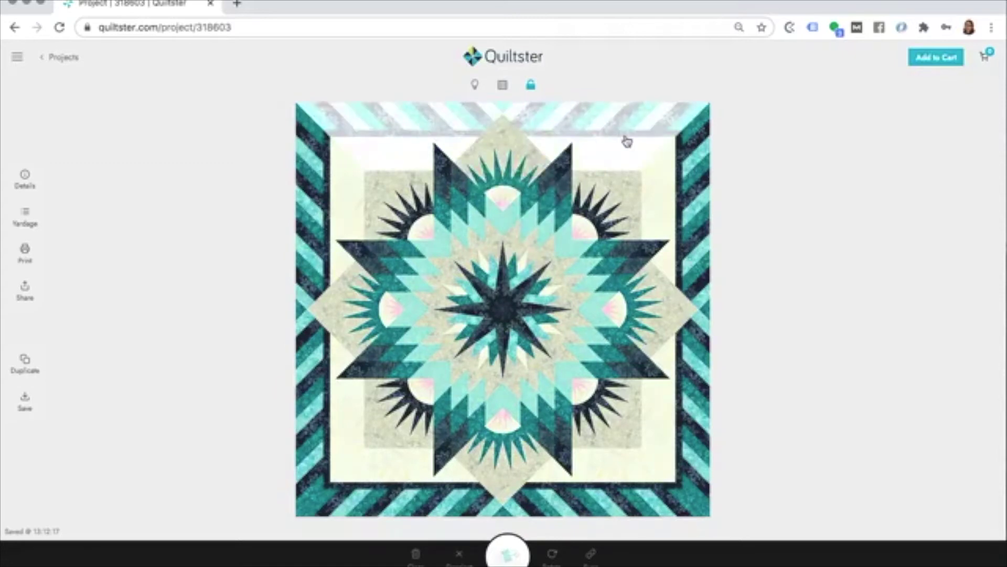
# Lock matching blocks together, apply the navy fabric to sections B2:a and B2:b of the sunburst blocks, and save the change
pyautogui.click(531, 87)
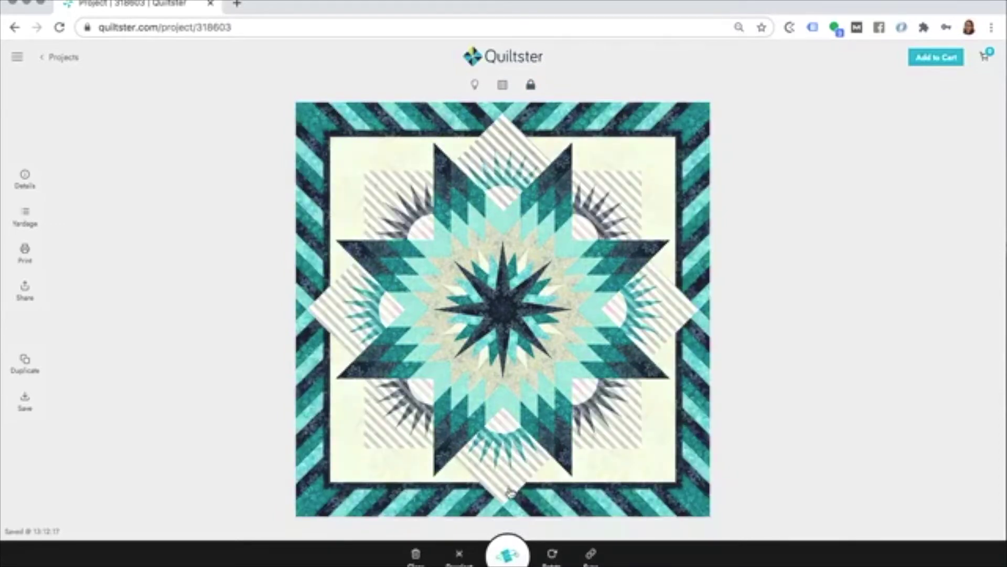
pyautogui.click(507, 555)
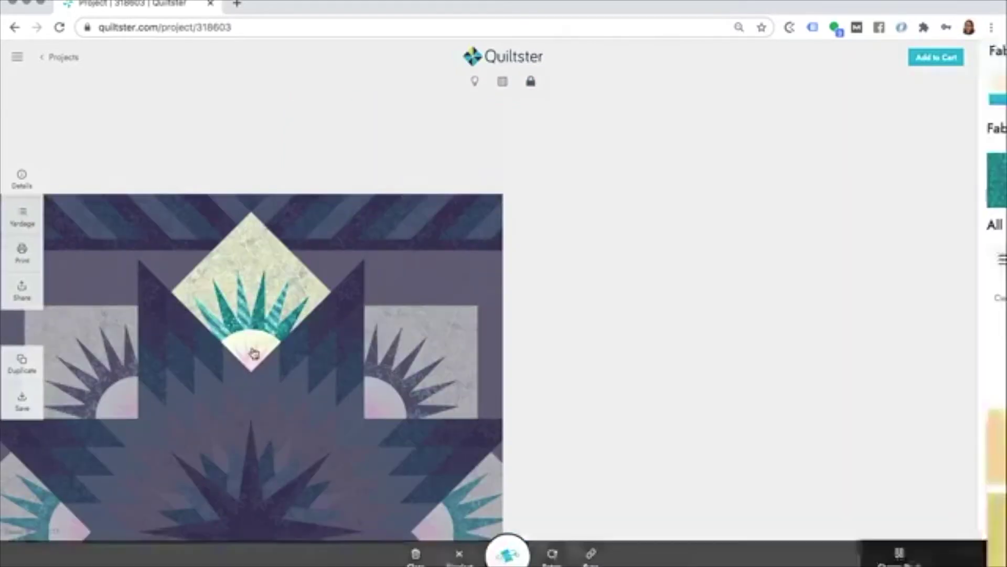
pyautogui.click(606, 199)
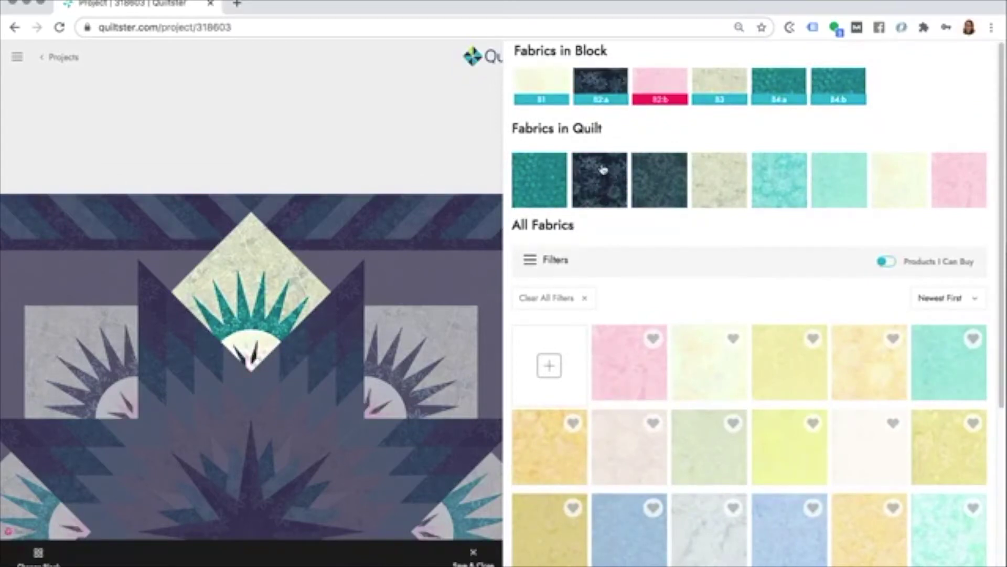
pyautogui.click(600, 187)
pyautogui.click(470, 556)
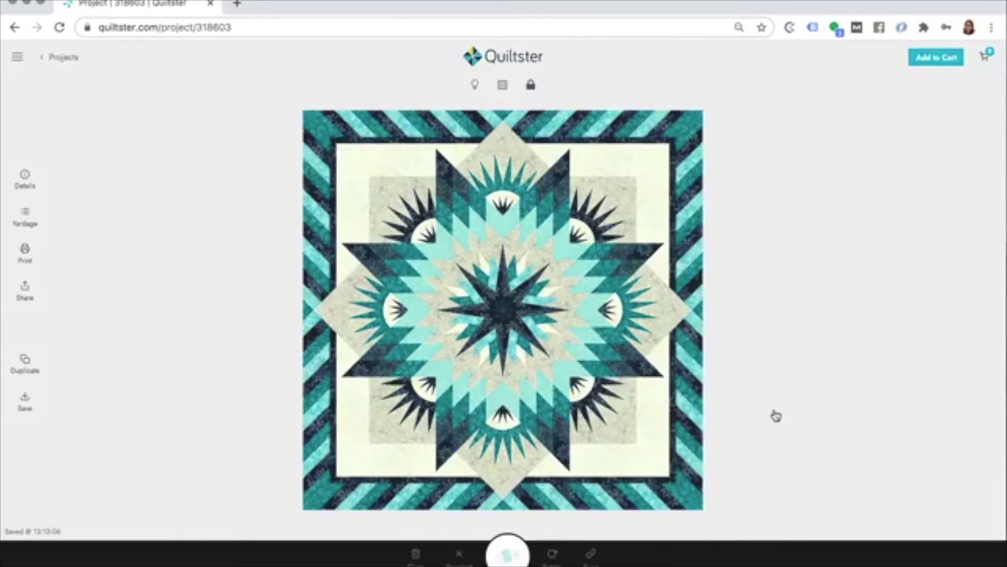
# Rotate all eight diamond blocks of the central star together so their dark tips meet at the center
pyautogui.click(519, 240)
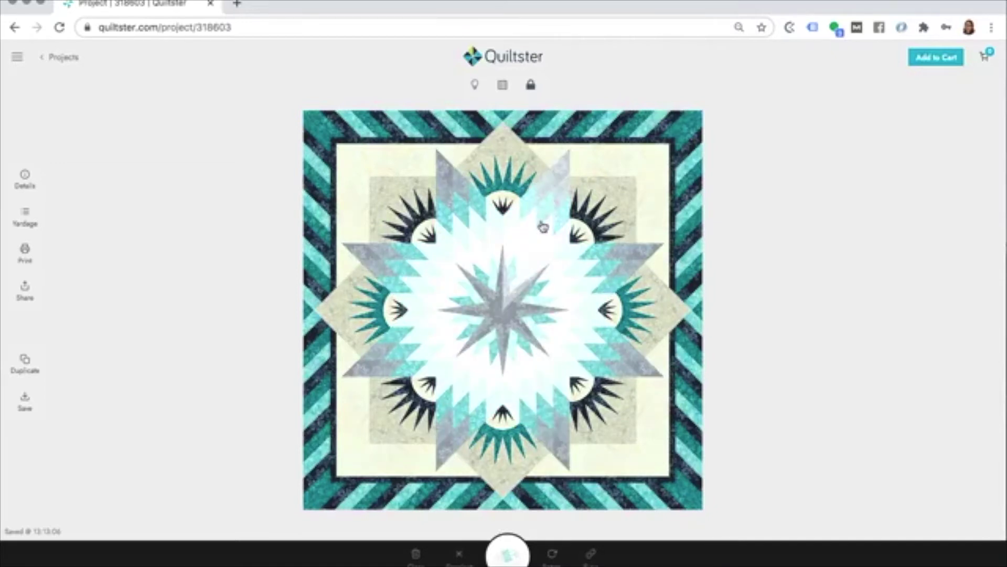
pyautogui.click(543, 225)
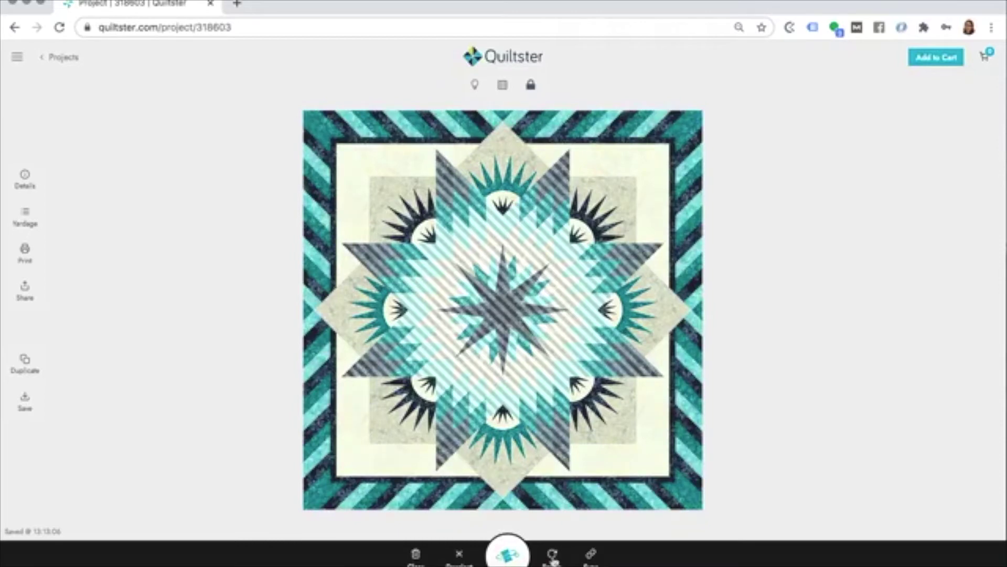
pyautogui.click(552, 557)
pyautogui.click(554, 563)
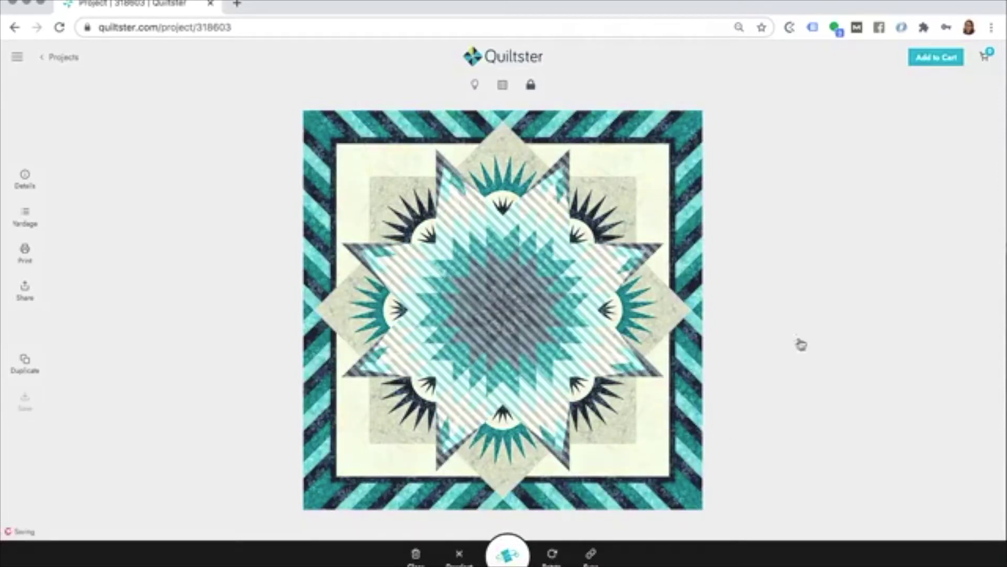
pyautogui.click(819, 323)
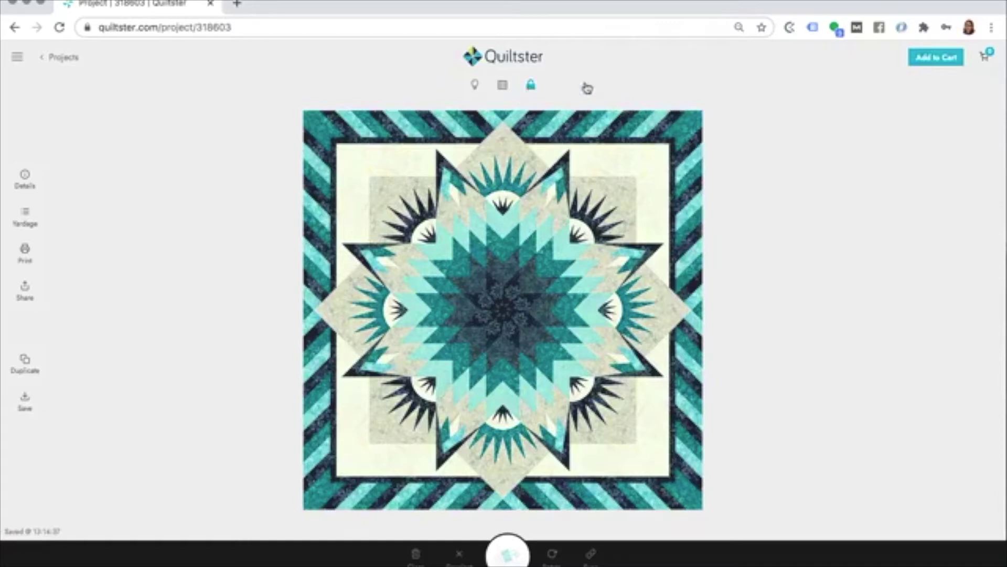
# With matching blocks unlocked, select every other diamond block of the star and rotate those four until their dark tips point outward
pyautogui.click(546, 223)
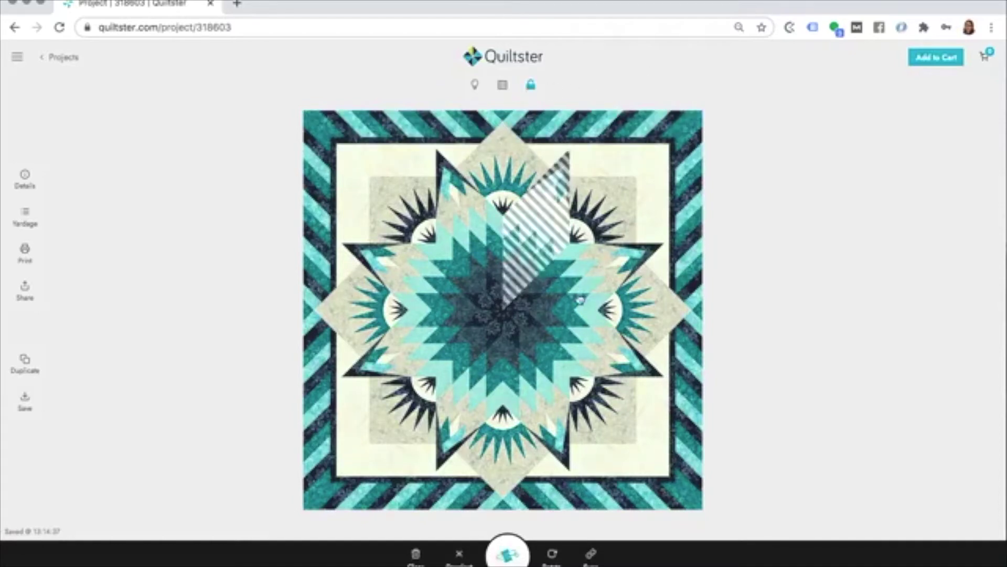
pyautogui.click(572, 360)
pyautogui.click(458, 386)
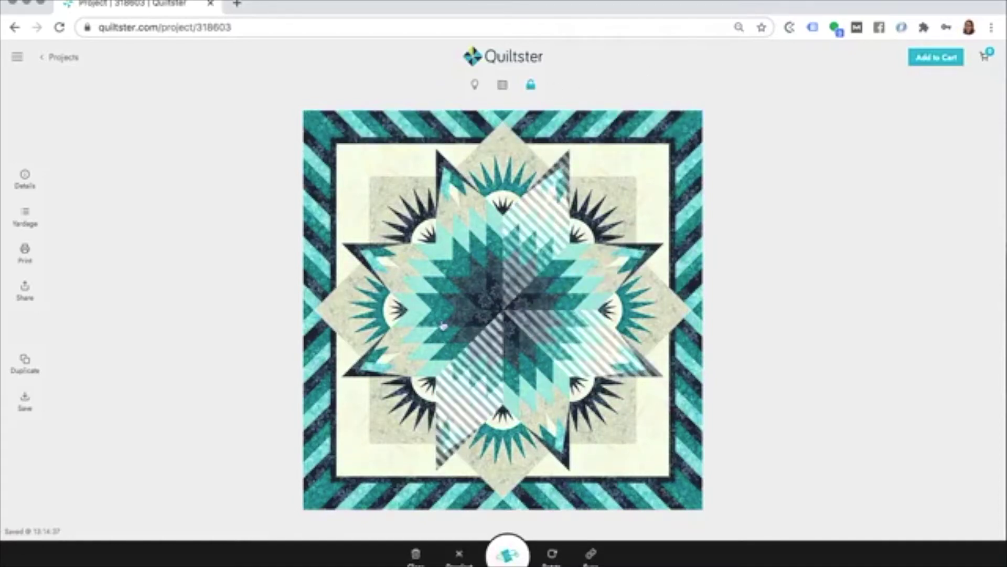
pyautogui.click(427, 288)
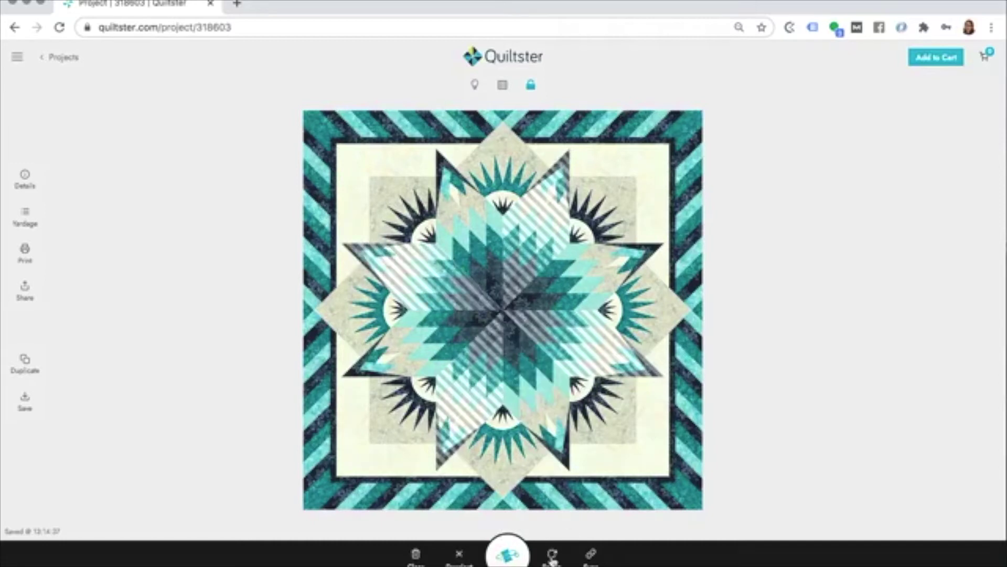
pyautogui.click(552, 554)
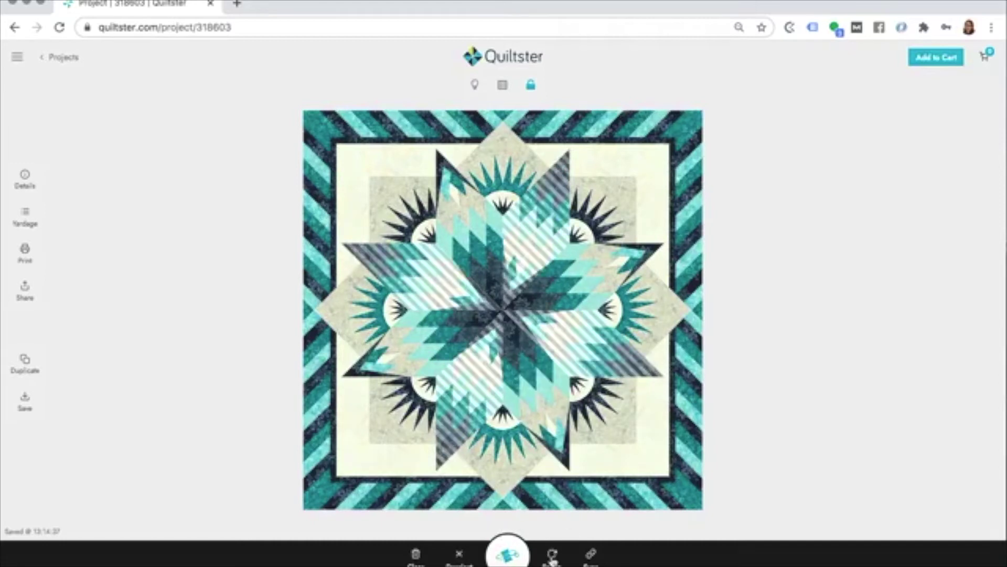
pyautogui.click(788, 159)
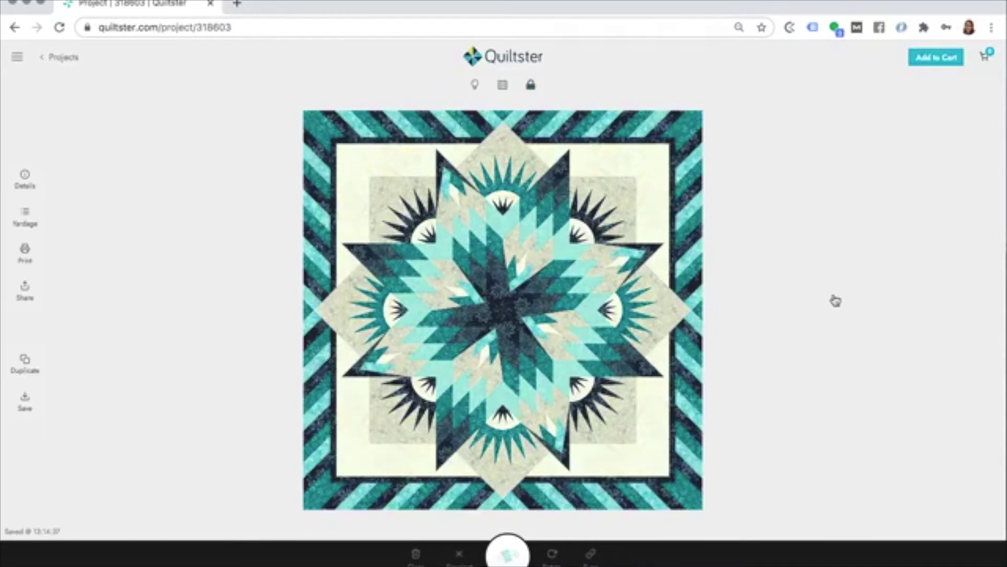
# Select all eight sunburst blocks as a locked group and sync them so every block uses the same navy spikes
pyautogui.click(652, 139)
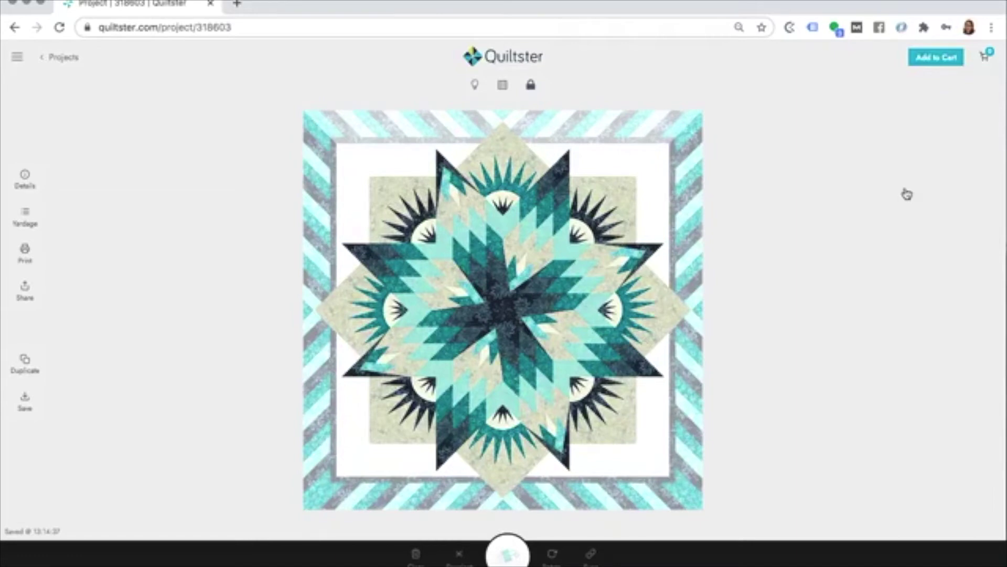
pyautogui.click(697, 244)
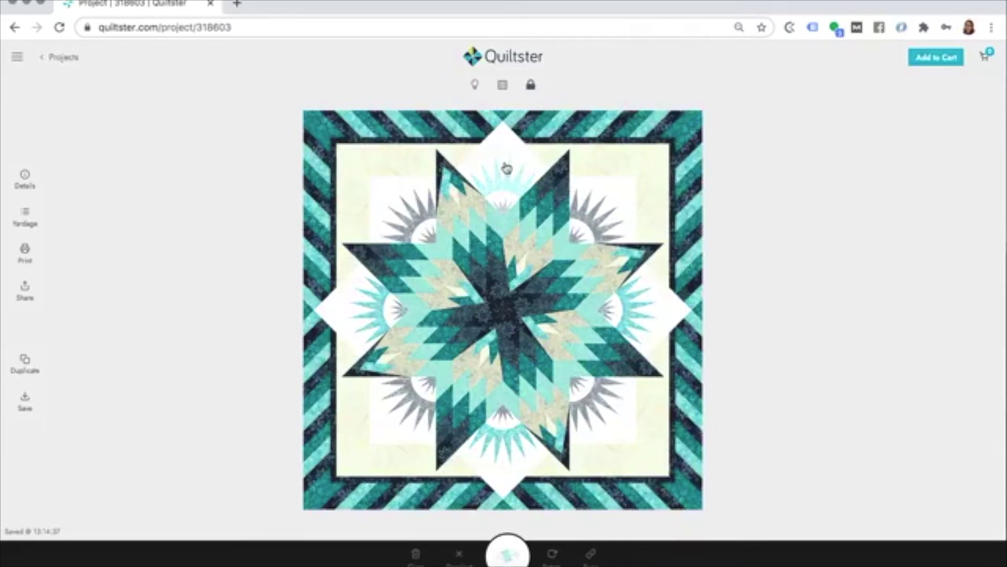
pyautogui.click(507, 168)
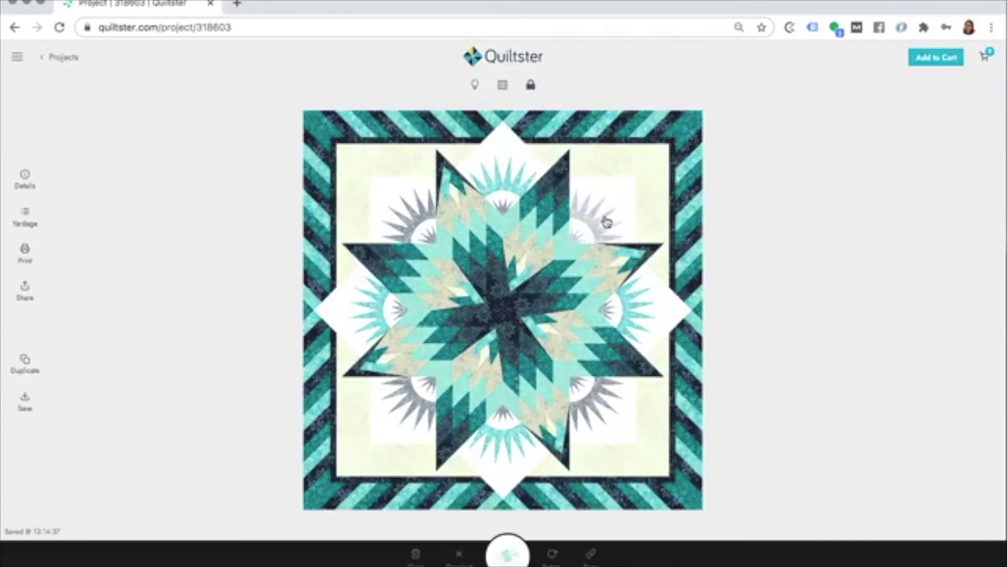
pyautogui.click(598, 221)
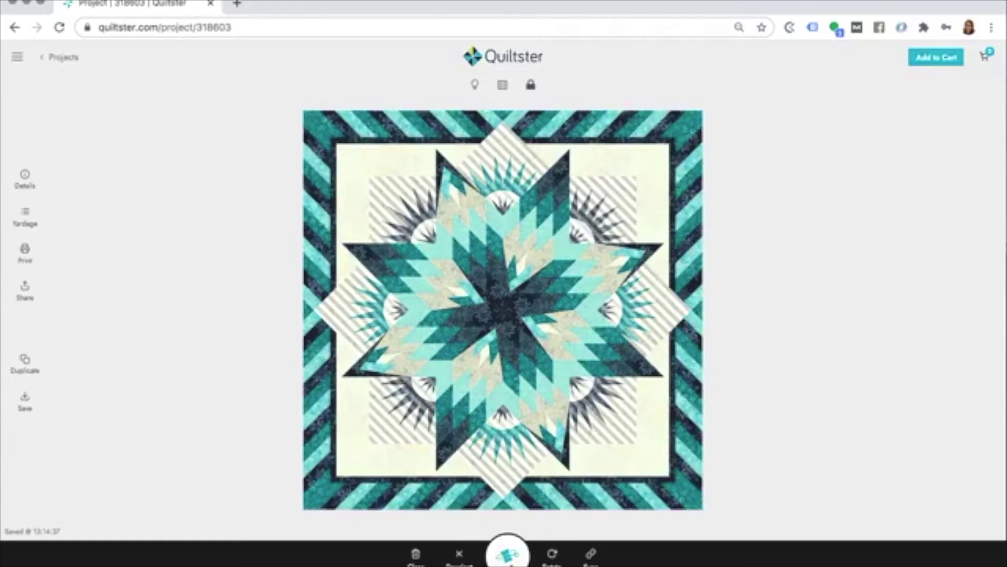
pyautogui.click(592, 555)
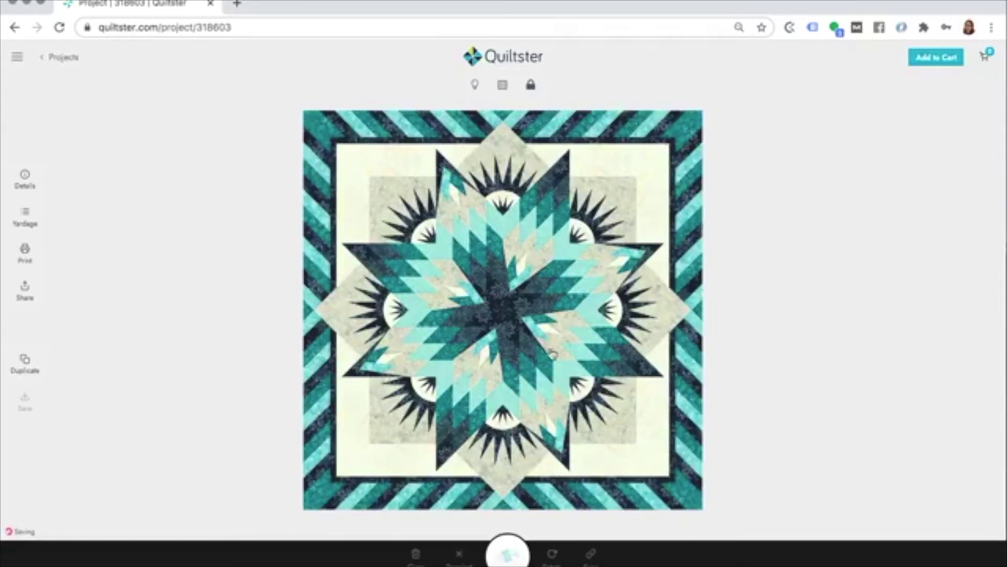
# Unlock matching blocks and open the star's upper-right and lower-left diamond blocks together for fabric editing
pyautogui.click(531, 85)
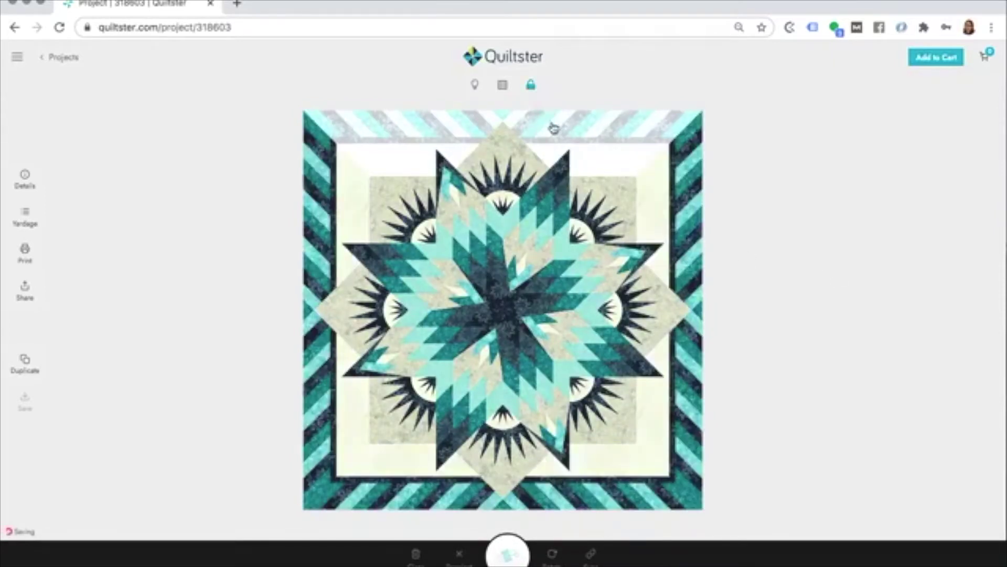
pyautogui.click(535, 222)
pyautogui.click(464, 402)
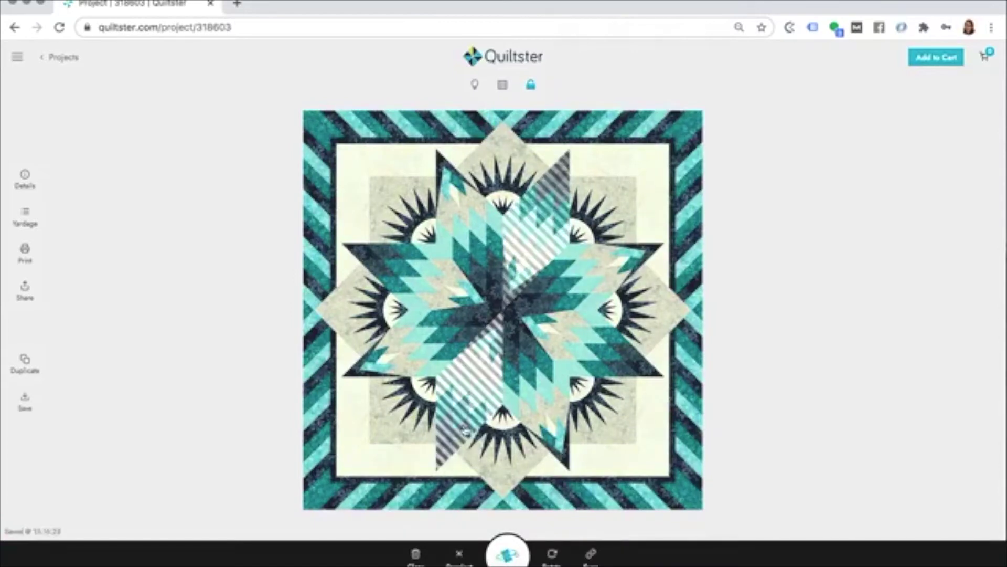
pyautogui.click(508, 555)
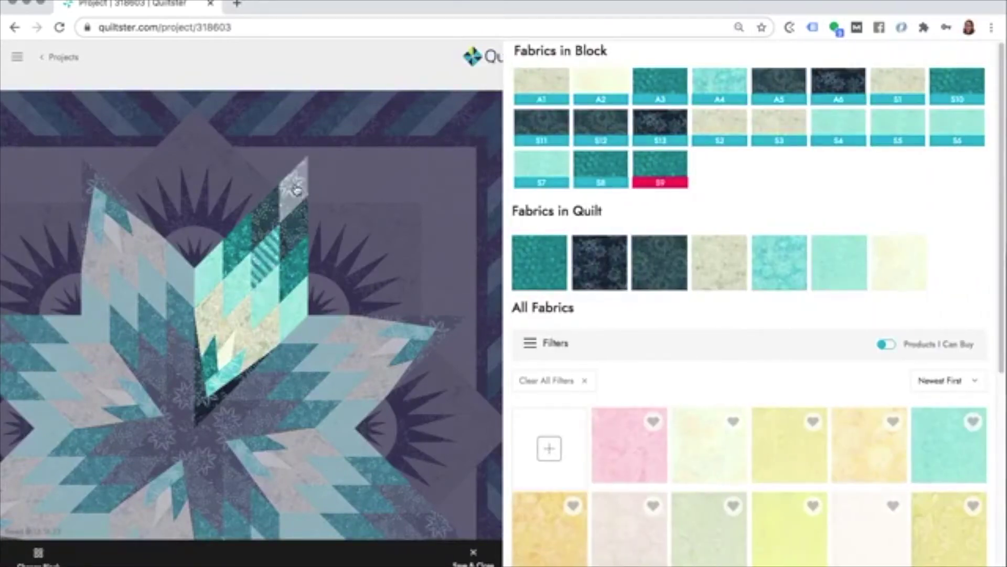
# Apply the dark slate fabric to sections A4 and A3 and the dark teal fabric to section A2 of the two diamond blocks
pyautogui.click(219, 380)
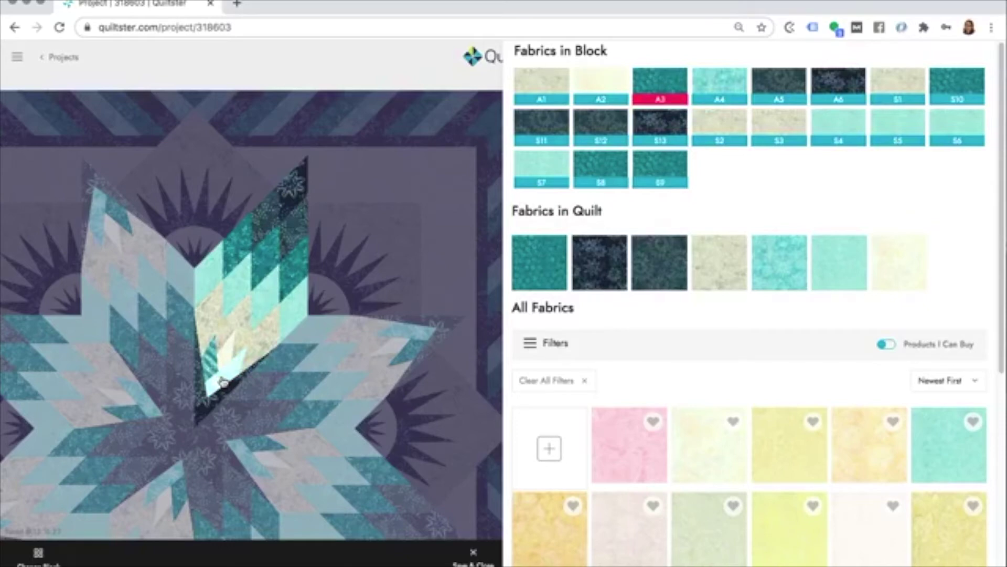
pyautogui.click(649, 258)
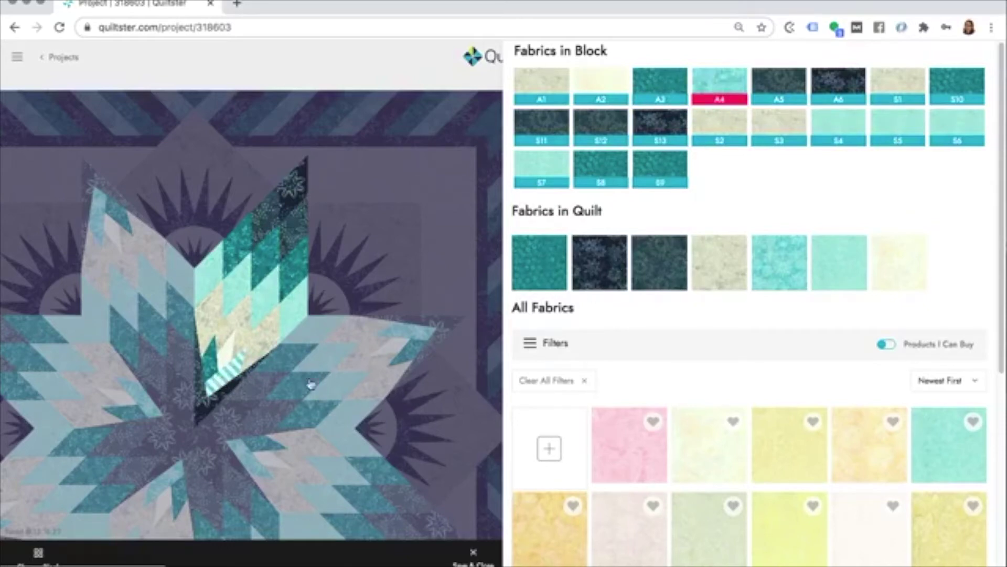
pyautogui.click(213, 366)
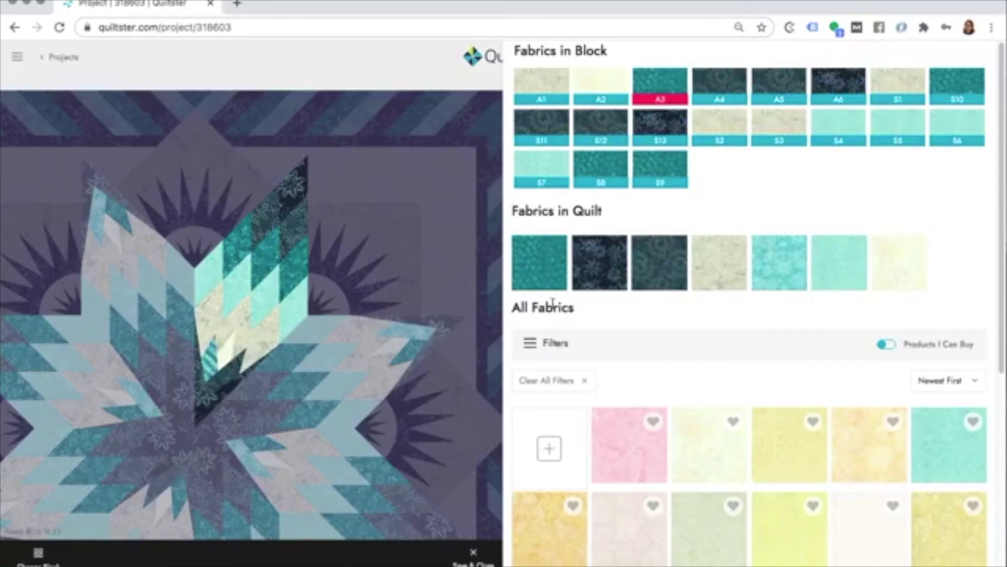
pyautogui.click(660, 263)
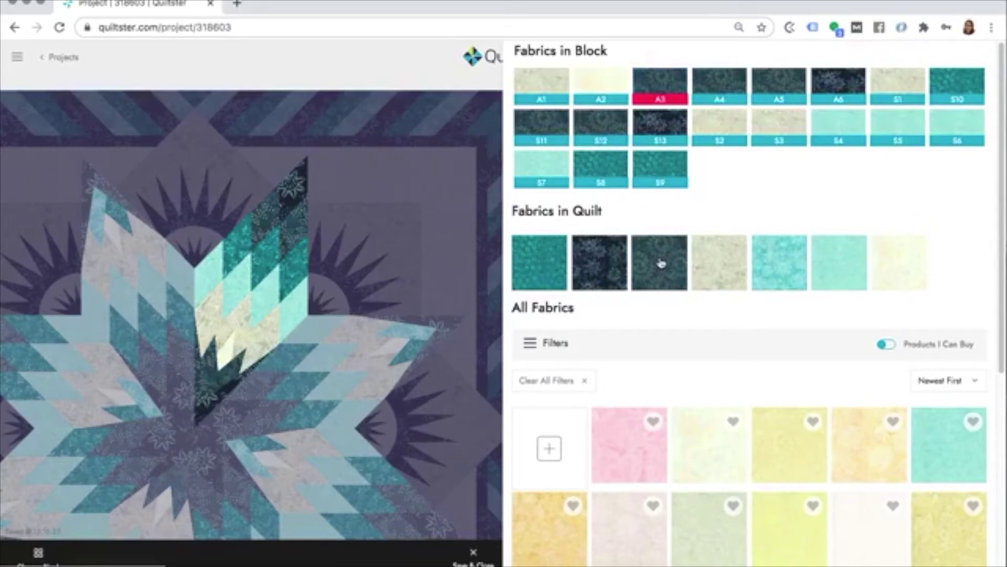
pyautogui.click(226, 357)
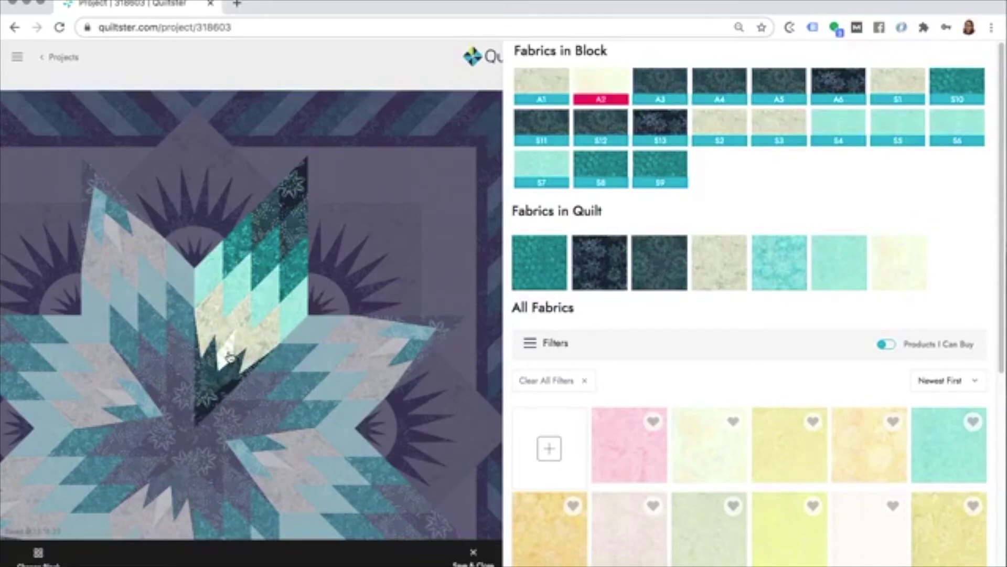
pyautogui.click(538, 263)
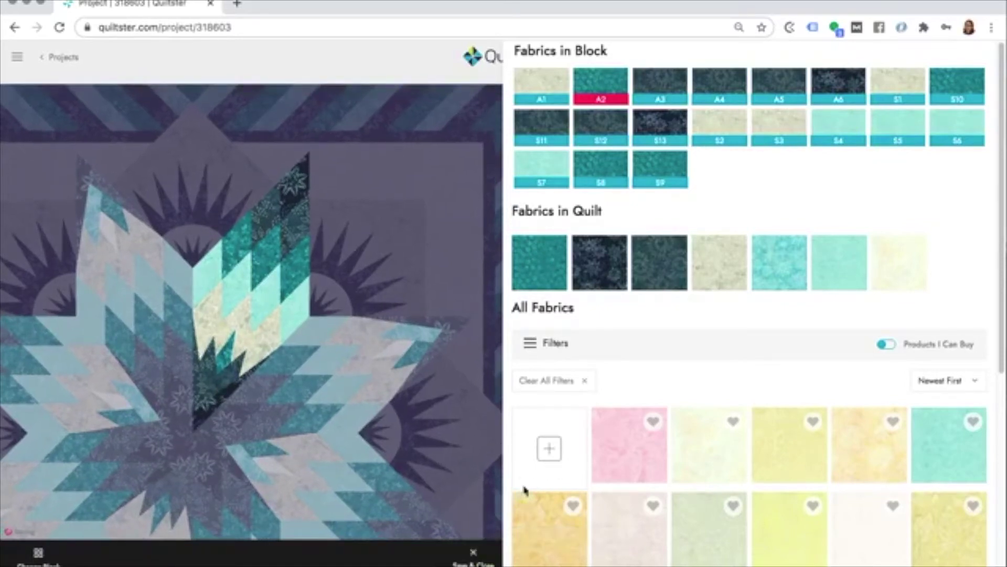
# Apply the pink fabric to sections A2, A3 and A4 at the inner ends of the two diamond blocks
pyautogui.scroll(-6, 854, 408)
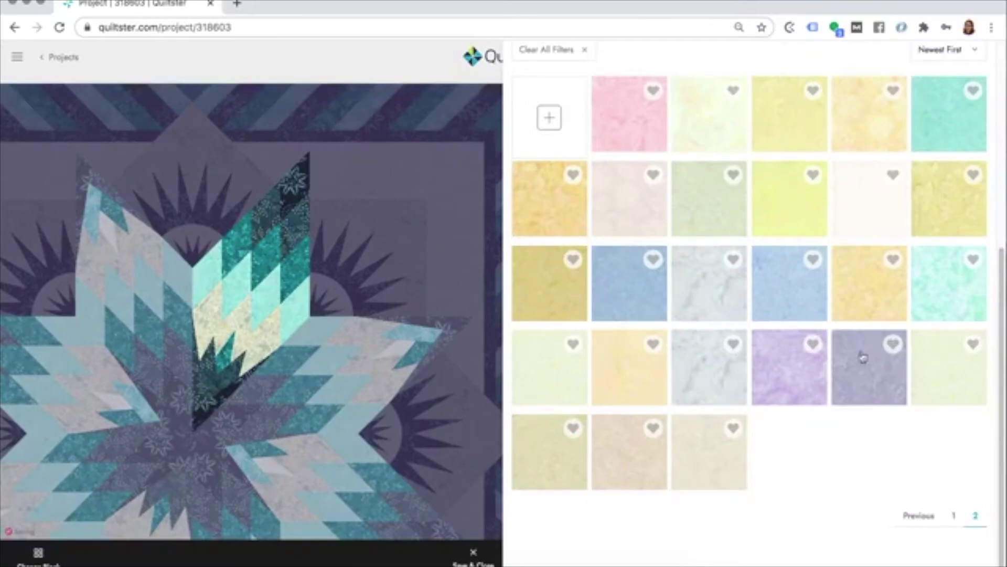
pyautogui.scroll(2, 769, 290)
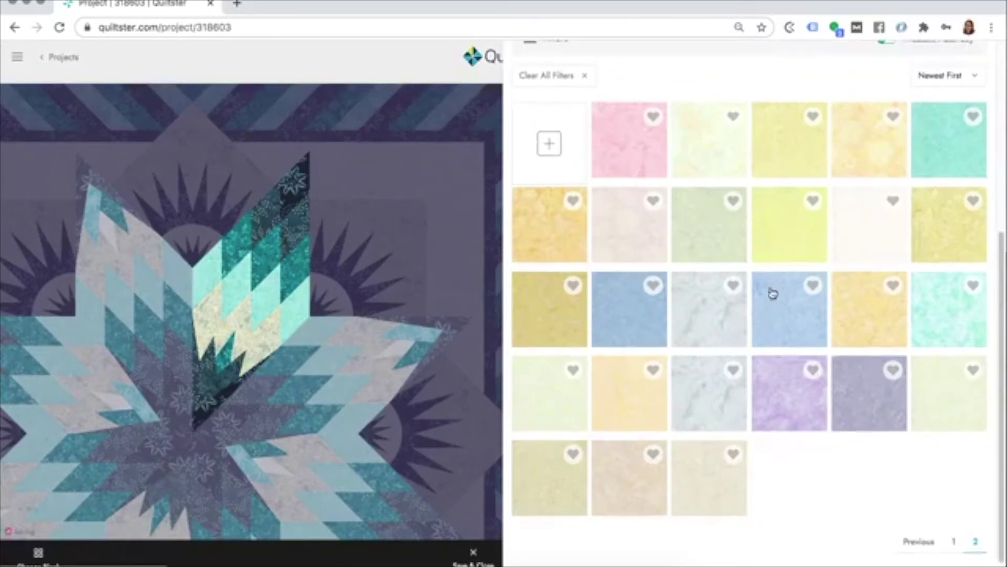
pyautogui.moveTo(629, 203); pyautogui.dragTo(225, 359)
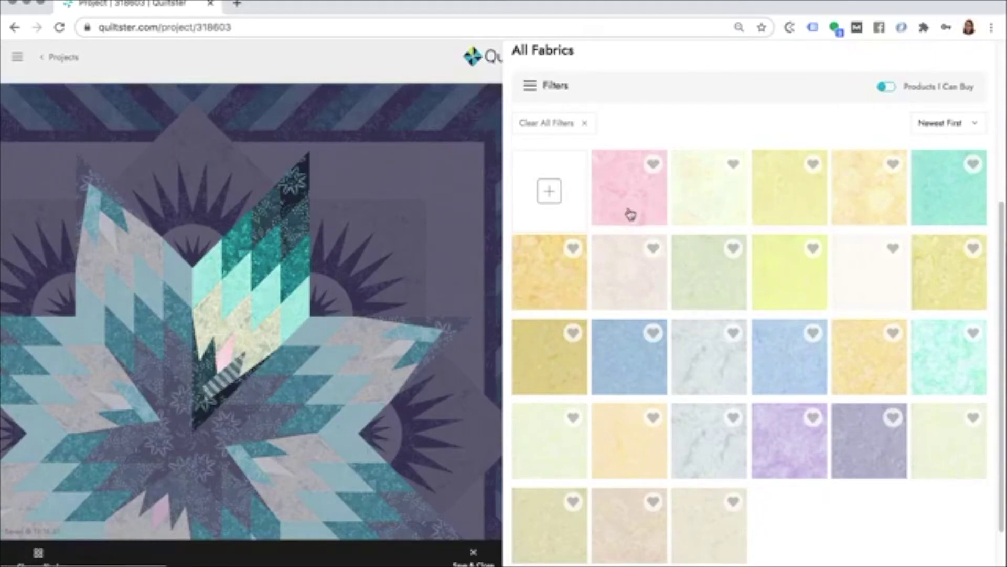
pyautogui.moveTo(629, 212); pyautogui.dragTo(214, 379)
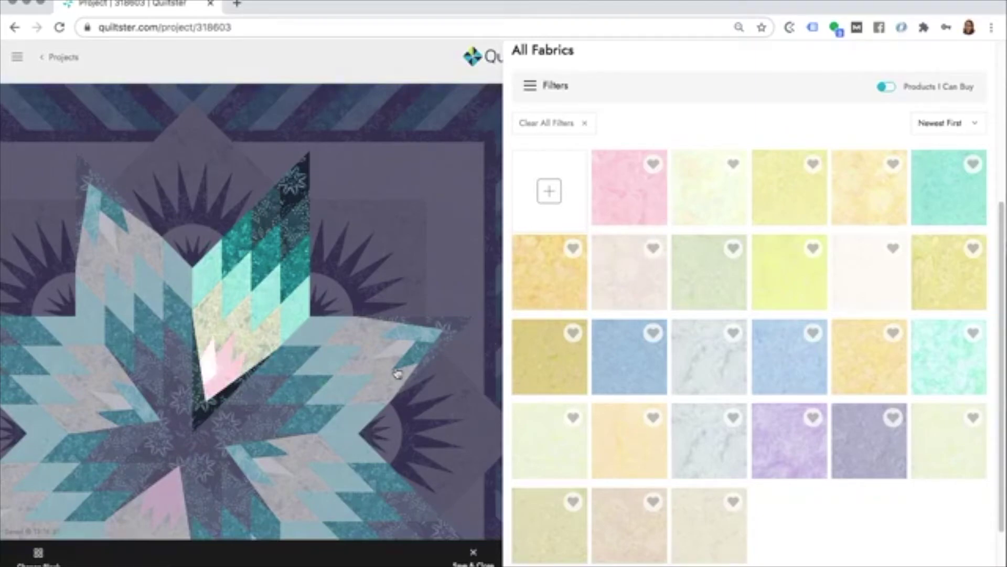
# Apply the gold fabric around the small pink diamond at the two blocks' inner ends and save the block edits
pyautogui.click(225, 371)
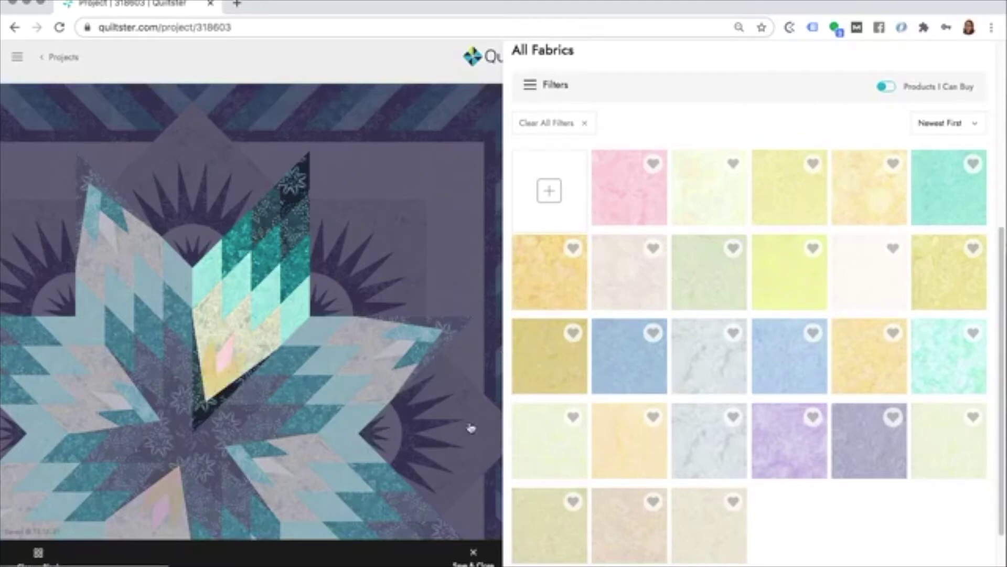
pyautogui.click(474, 561)
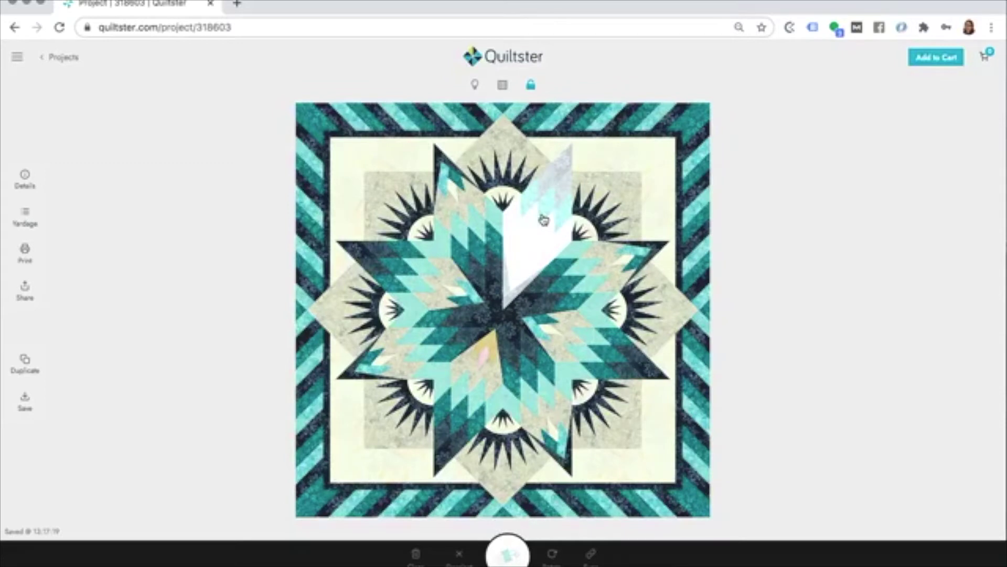
# Lock matching blocks again, select all eight diamond blocks and sync them to the edited pink and gold design
pyautogui.click(540, 238)
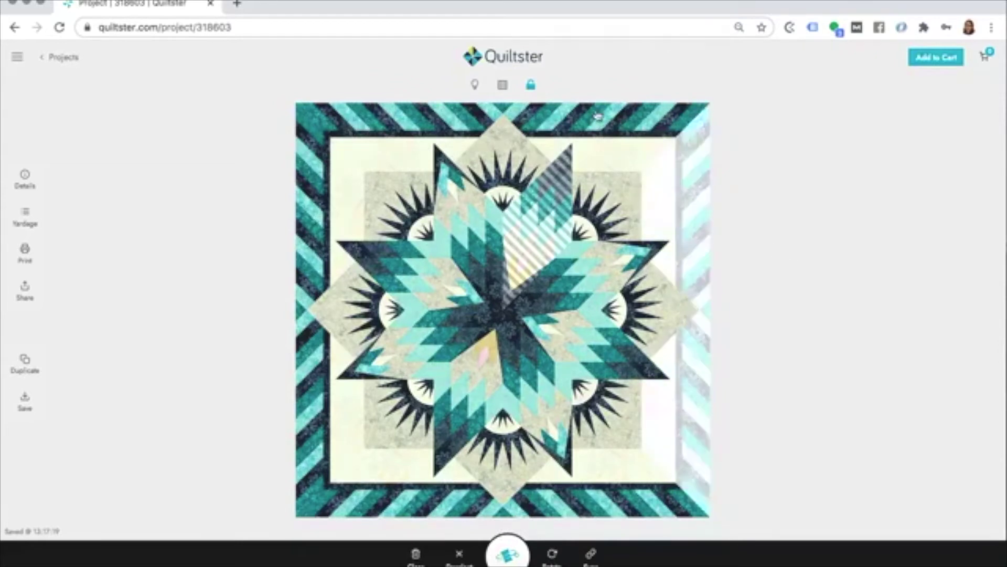
pyautogui.click(636, 91)
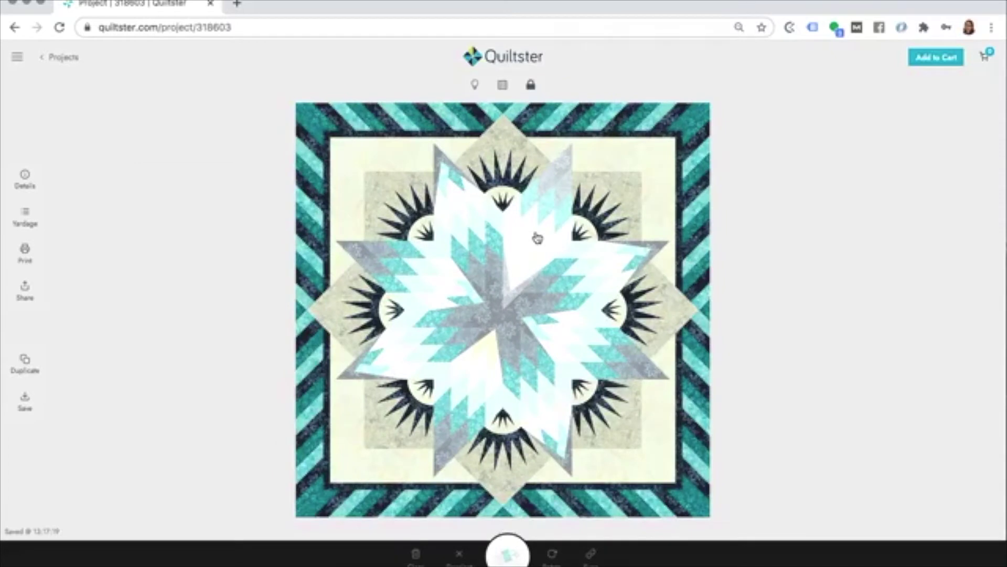
pyautogui.click(537, 238)
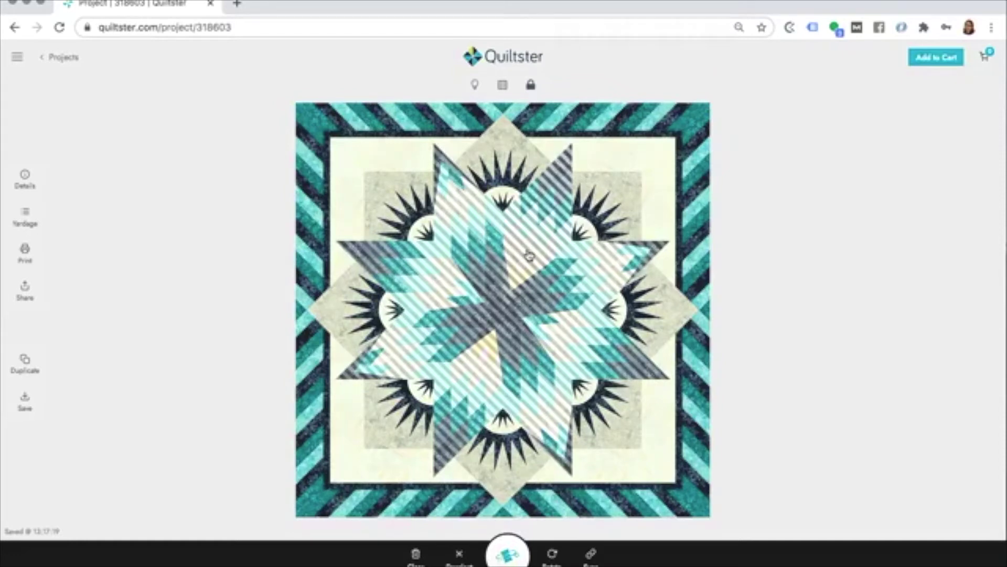
pyautogui.click(592, 555)
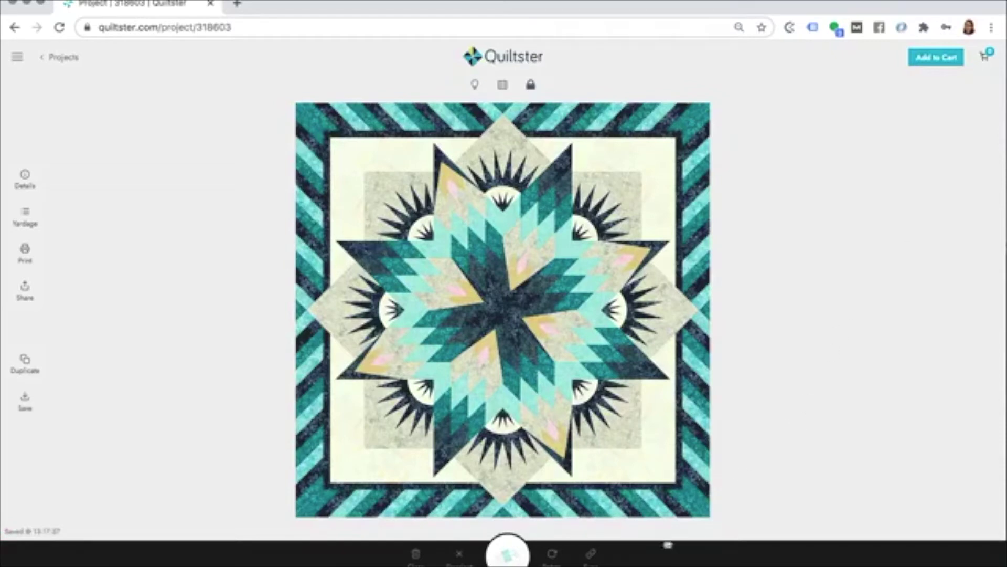
pyautogui.click(563, 551)
pyautogui.moveTo(67, 532); pyautogui.dragTo(3, 532)
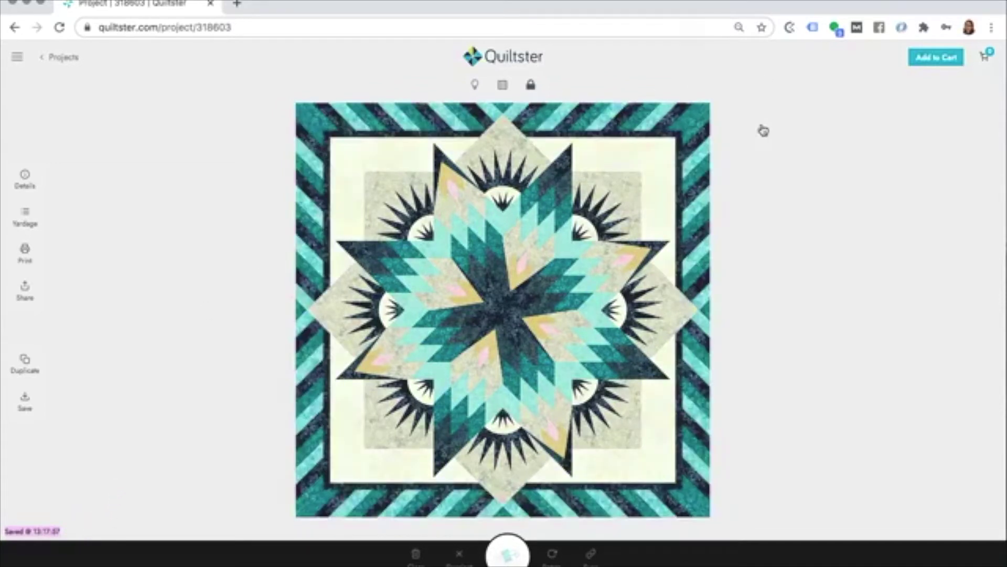
# Select all eight sunburst blocks and rotate them so their spikes point towards the star's centre
pyautogui.click(510, 178)
pyautogui.click(509, 178)
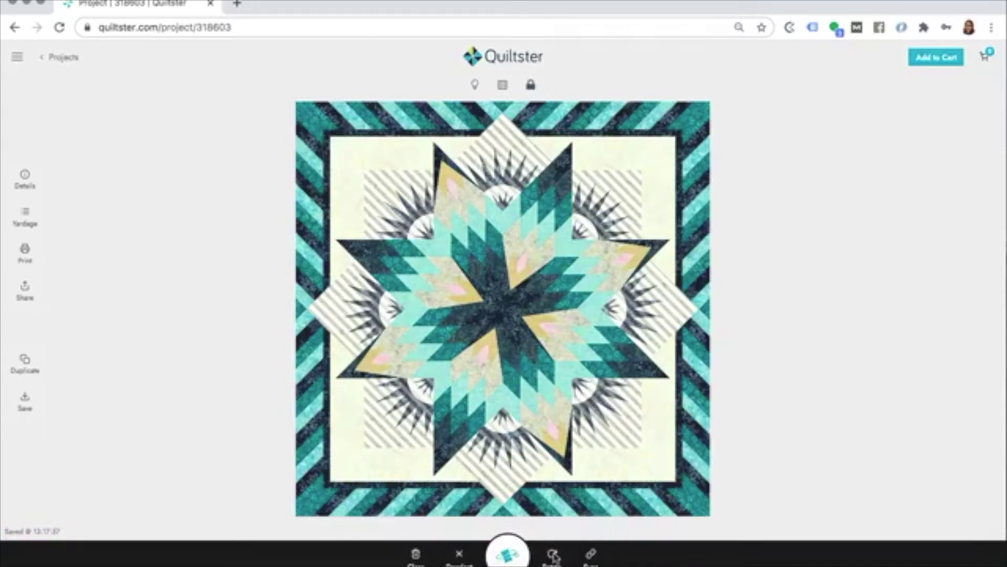
pyautogui.click(552, 554)
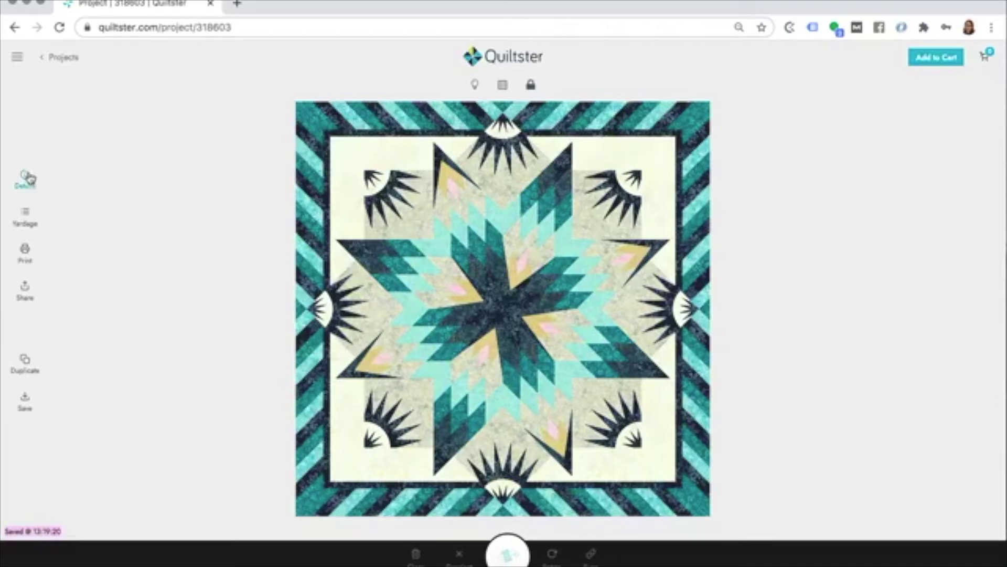
# Open the project details, inspect the editable project name and description, and close the form without updating
pyautogui.click(26, 179)
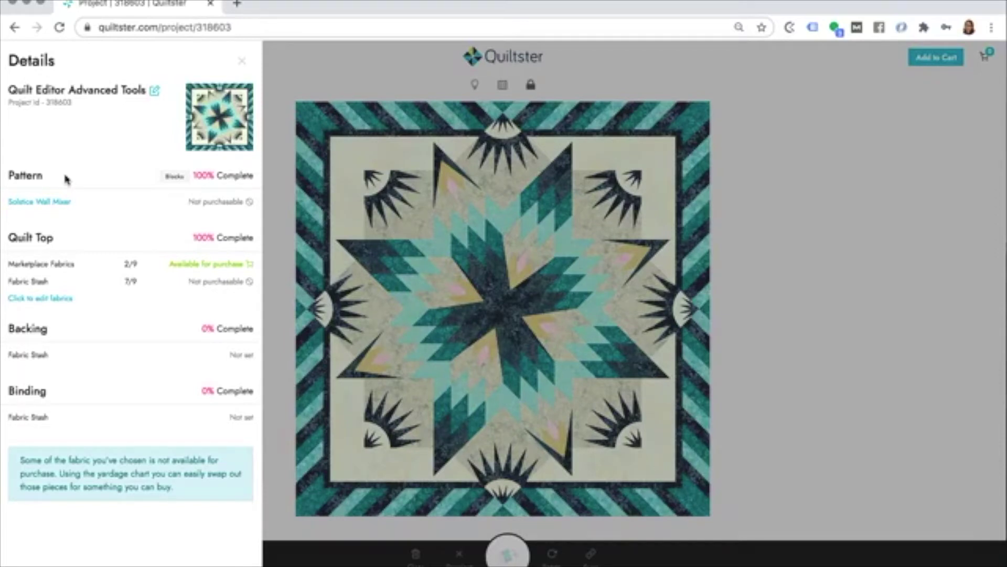
pyautogui.tripleClick(82, 93)
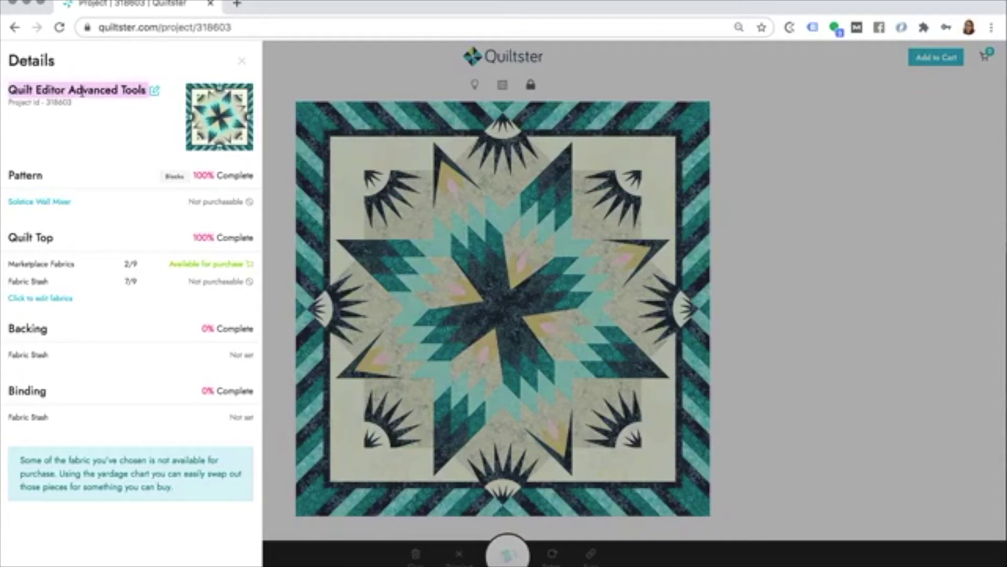
pyautogui.click(155, 94)
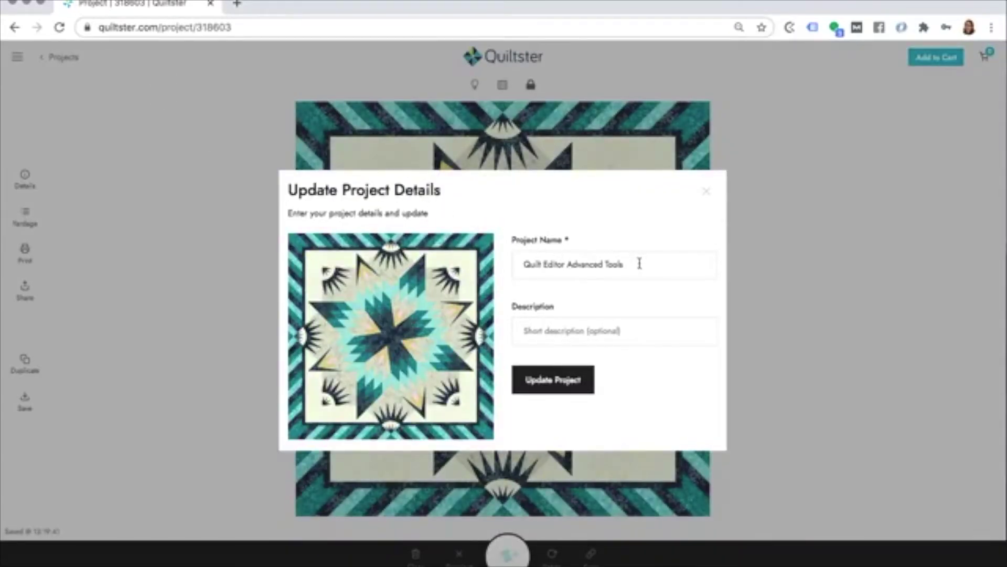
pyautogui.tripleClick(582, 265)
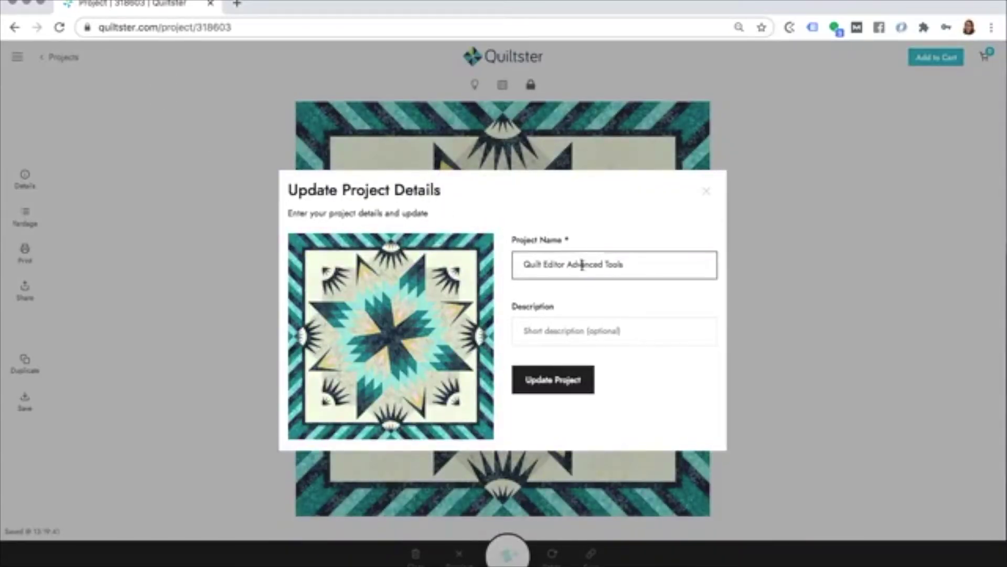
pyautogui.click(555, 334)
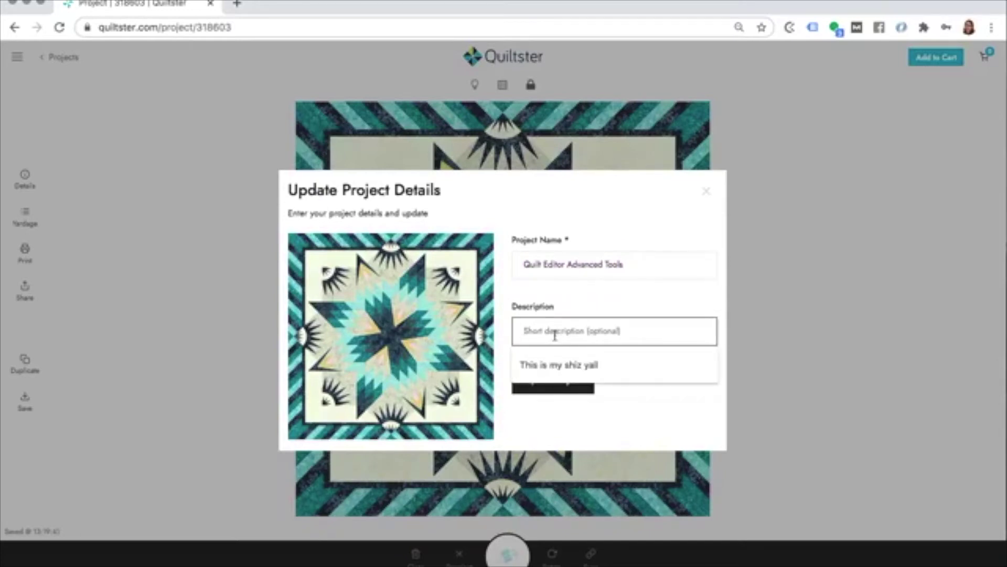
pyautogui.click(570, 300)
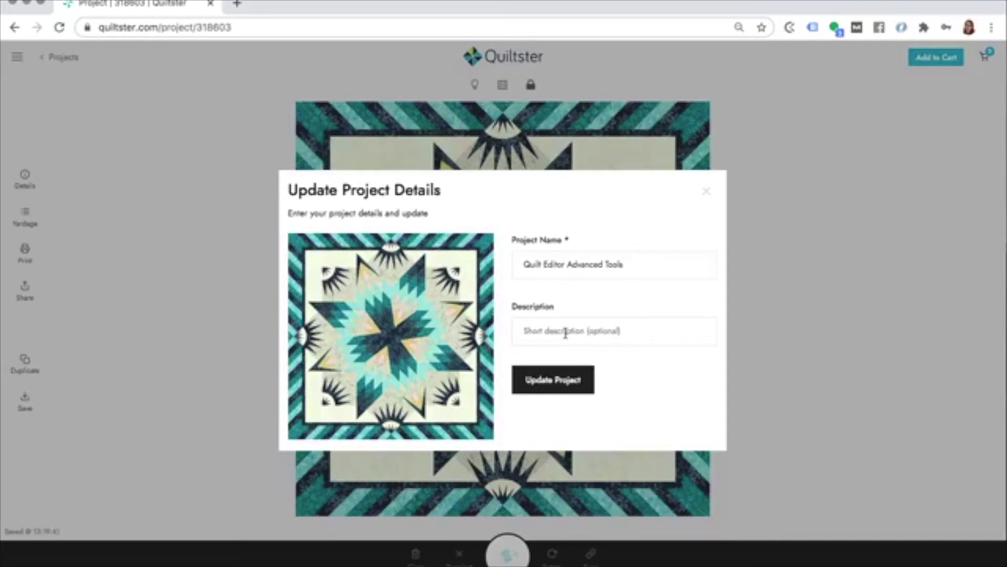
pyautogui.click(705, 193)
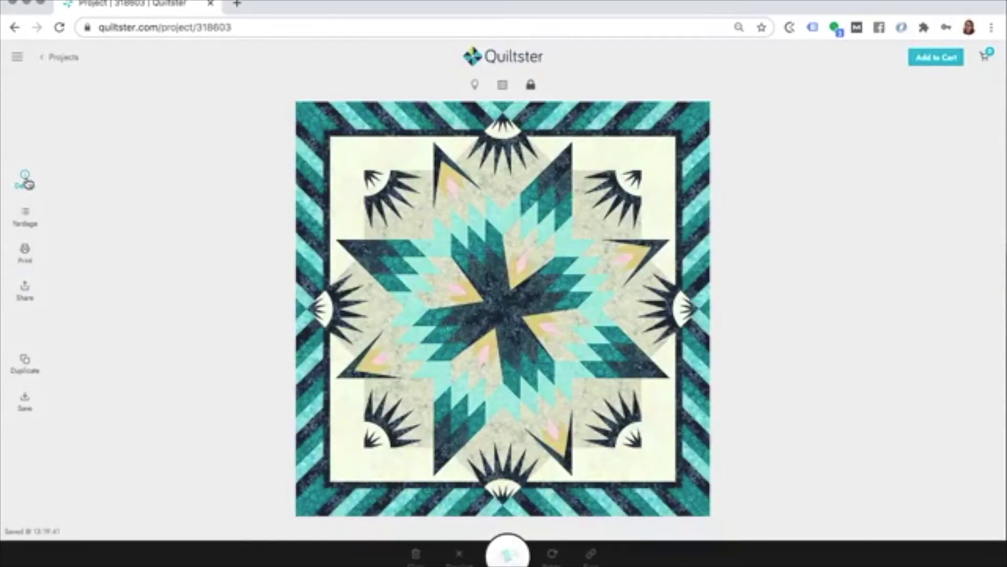
# Review the pattern's purchase status and the quilt top's marketplace and stash fabrics in the project details, and close them
pyautogui.click(27, 181)
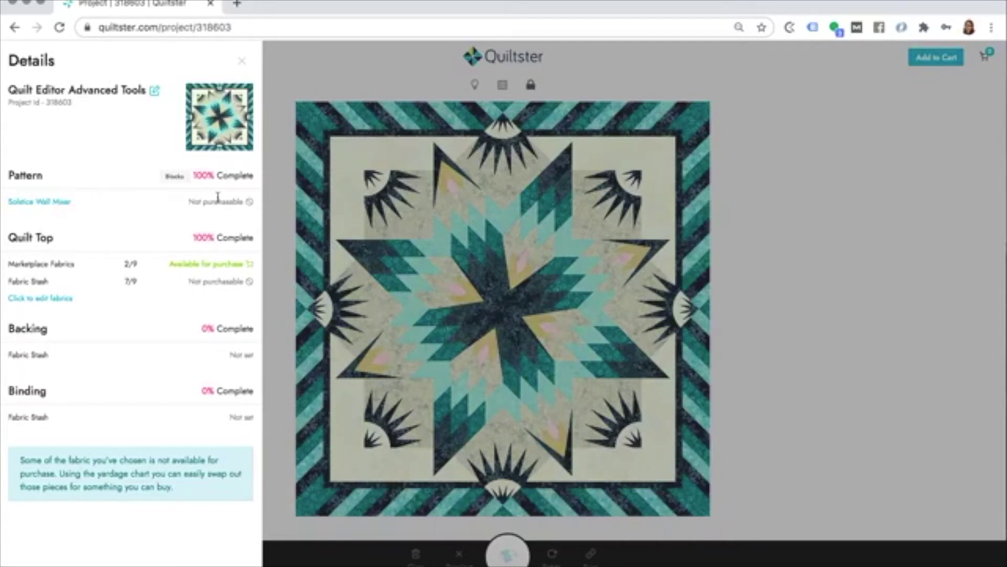
pyautogui.tripleClick(202, 202)
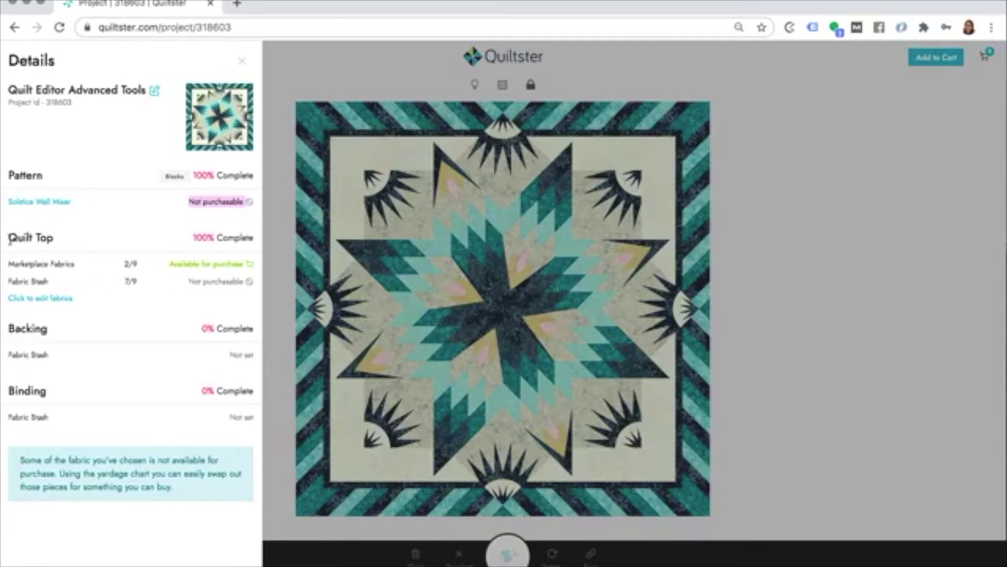
pyautogui.moveTo(8, 237); pyautogui.dragTo(59, 237)
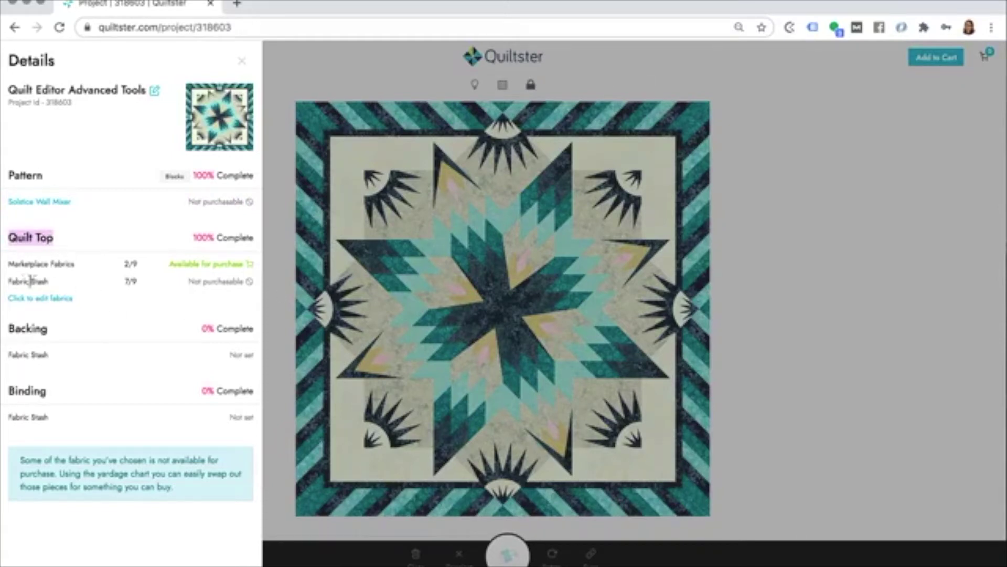
pyautogui.click(32, 264)
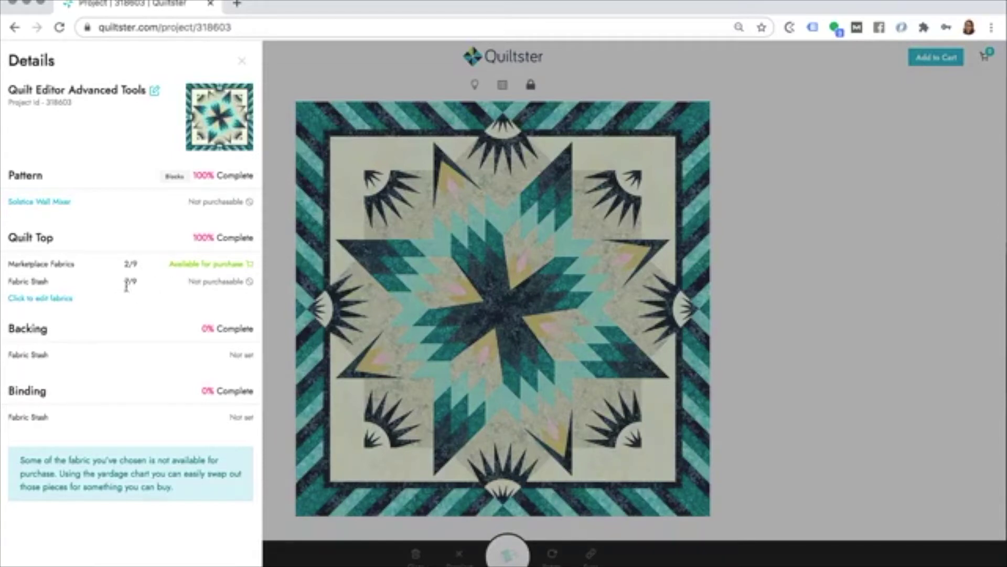
pyautogui.moveTo(50, 289); pyautogui.dragTo(8, 52)
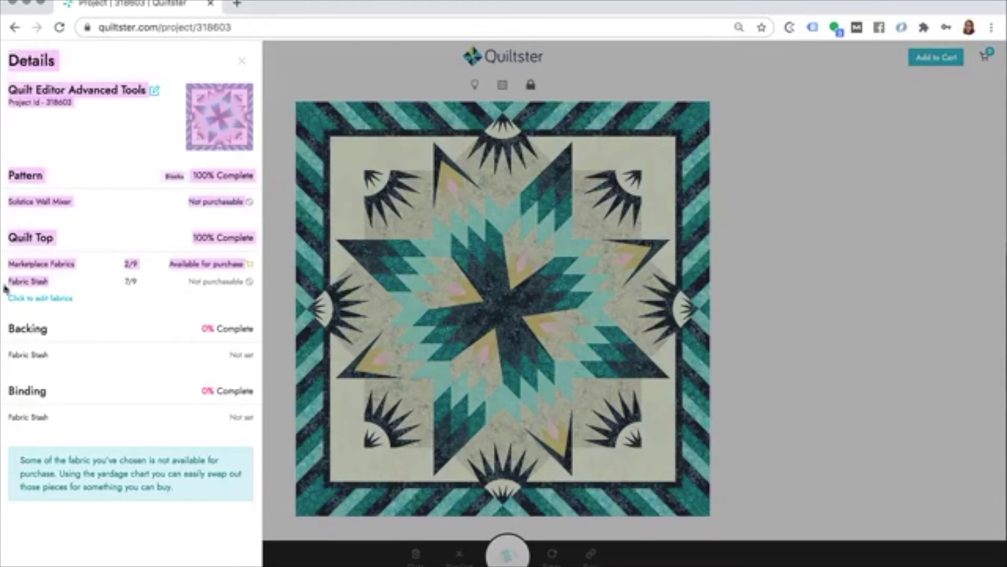
pyautogui.click(60, 280)
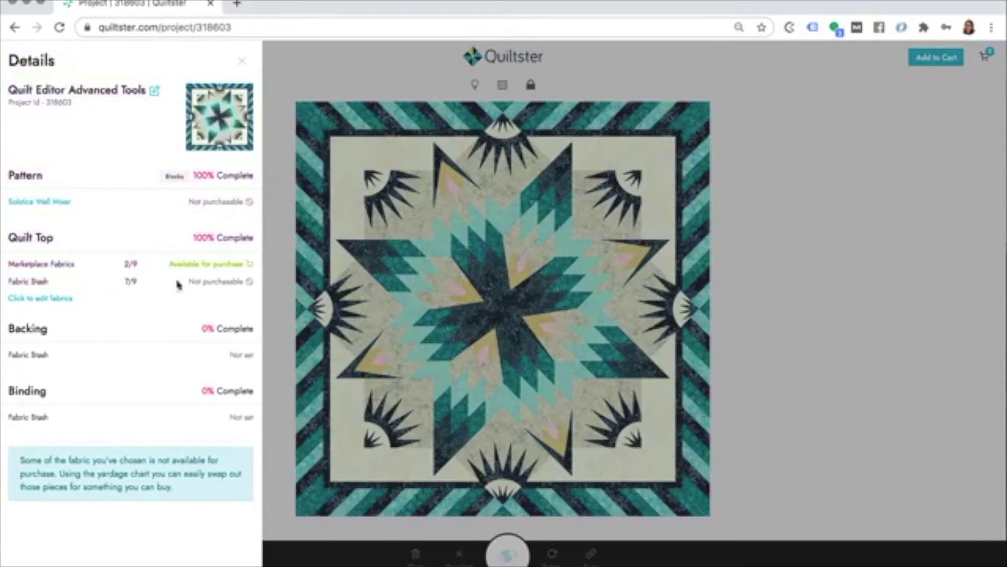
pyautogui.tripleClick(229, 285)
pyautogui.click(244, 64)
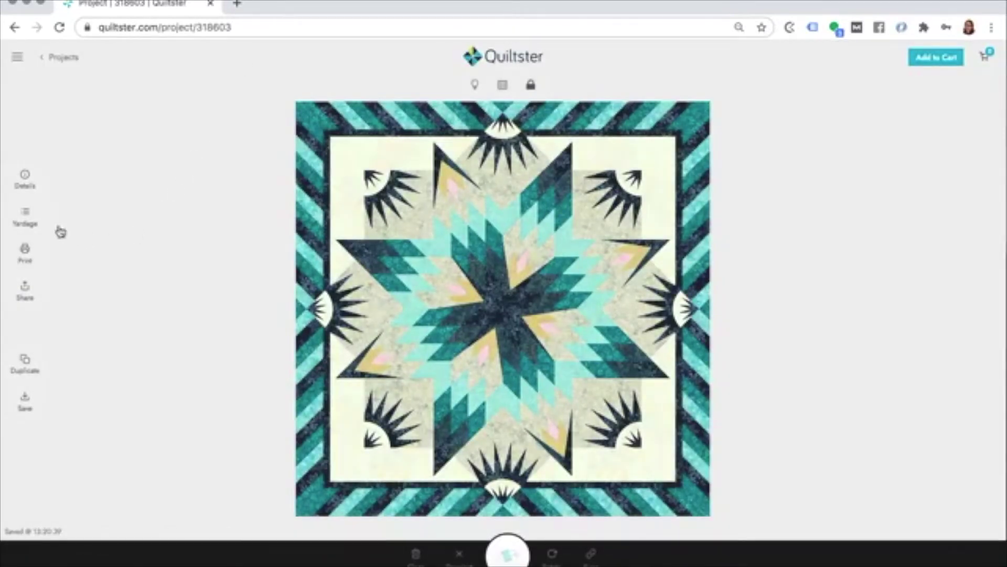
# Open the yardage chart and compare the strip requirements by block and by fabric
pyautogui.click(25, 220)
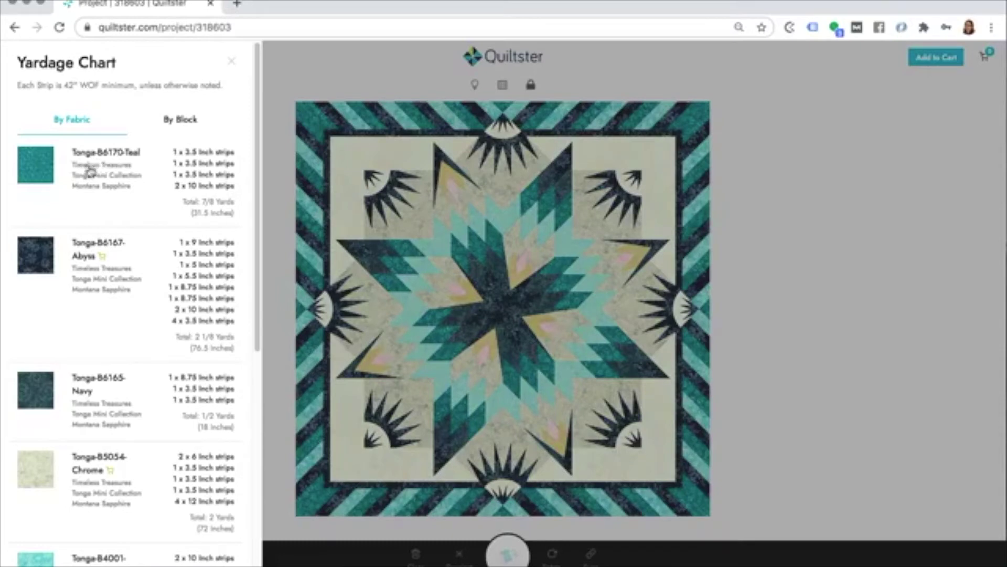
pyautogui.click(181, 122)
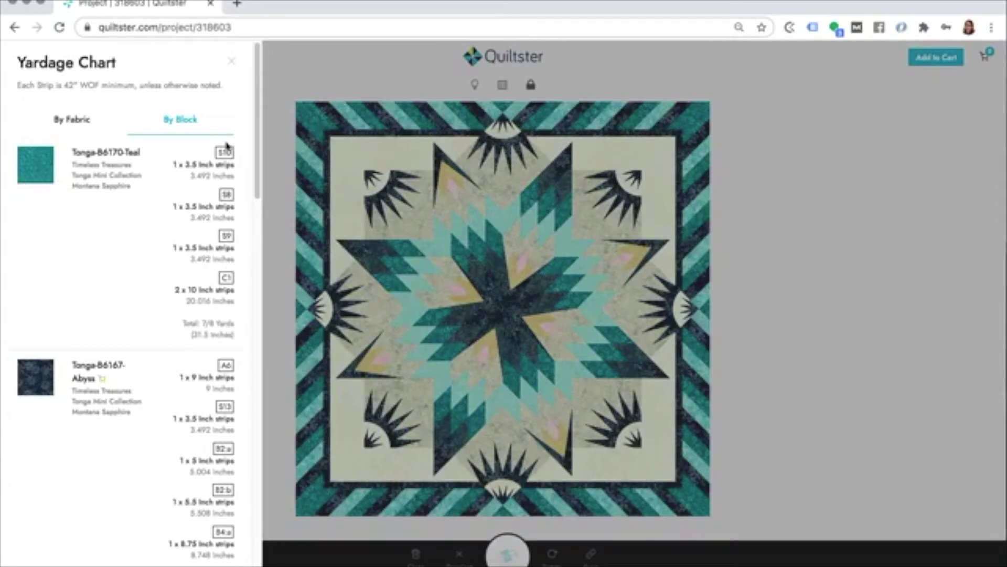
pyautogui.click(70, 122)
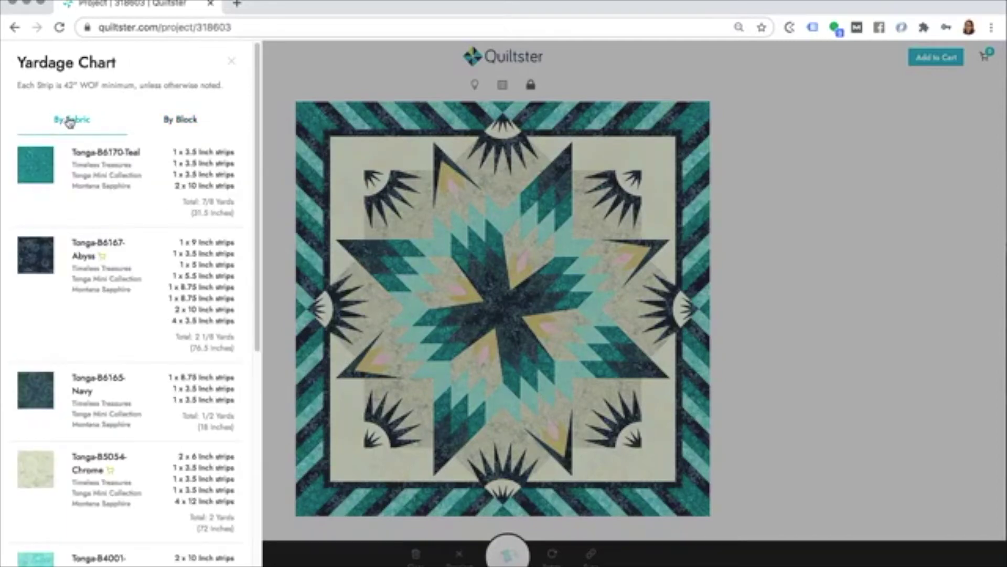
# Add a backing to the quilt using the Tonga-B6170-Teal fabric from the quilt's own fabrics
pyautogui.scroll(-8, 68, 129)
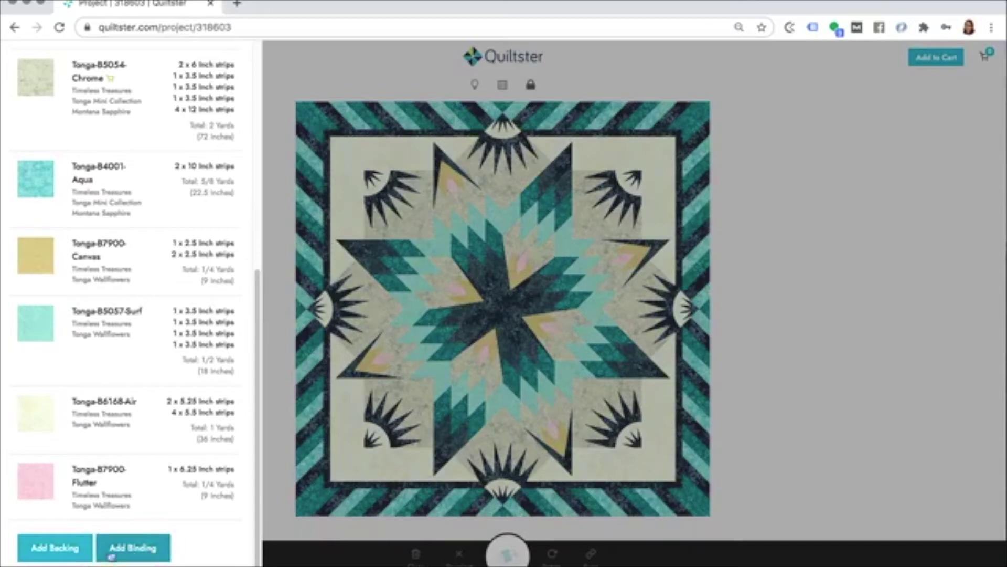
pyautogui.click(50, 550)
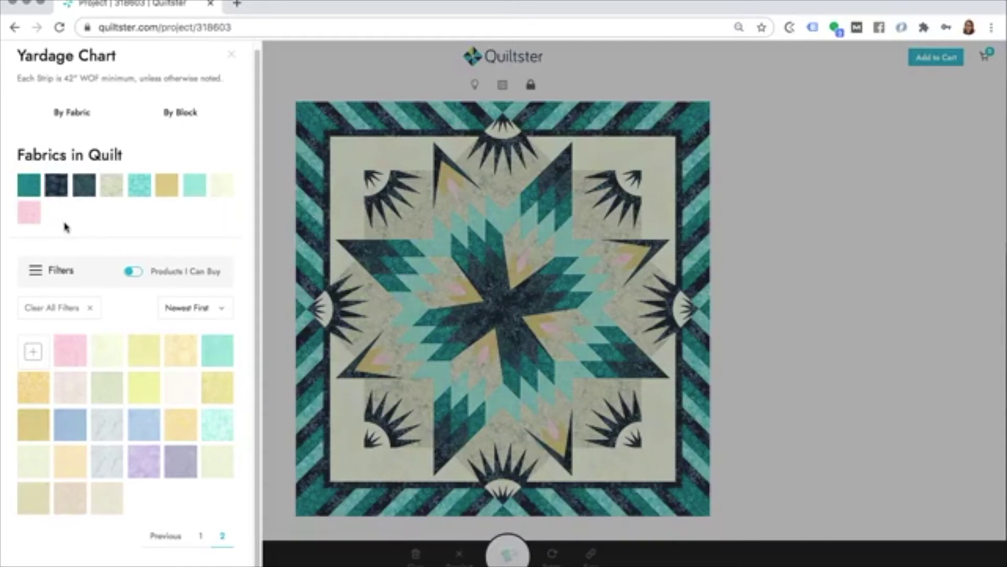
pyautogui.click(28, 187)
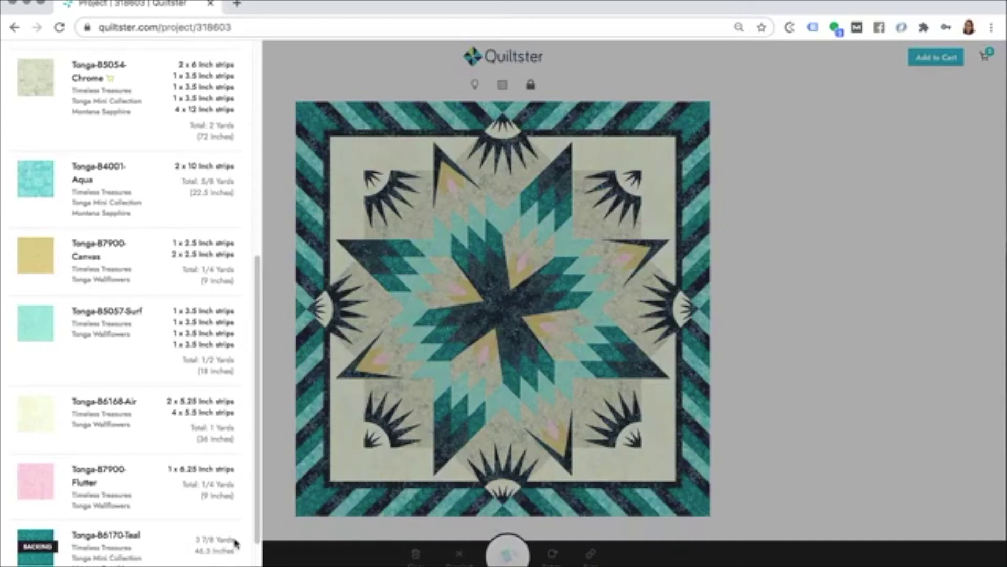
# Add a binding to the quilt using the Tonga-B5057-Surf fabric
pyautogui.scroll(-2, 208, 549)
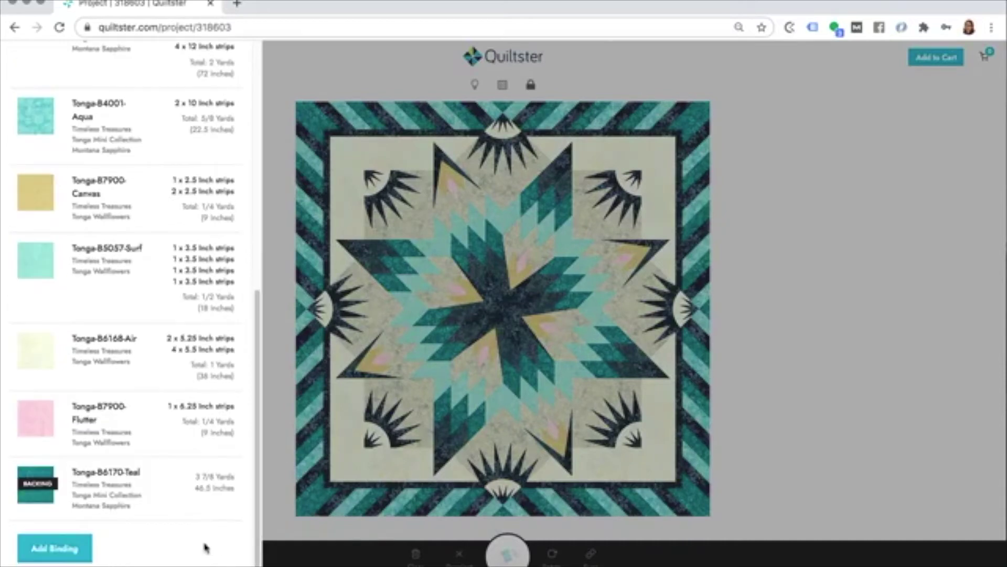
pyautogui.click(64, 554)
pyautogui.click(198, 190)
pyautogui.scroll(-1, 160, 330)
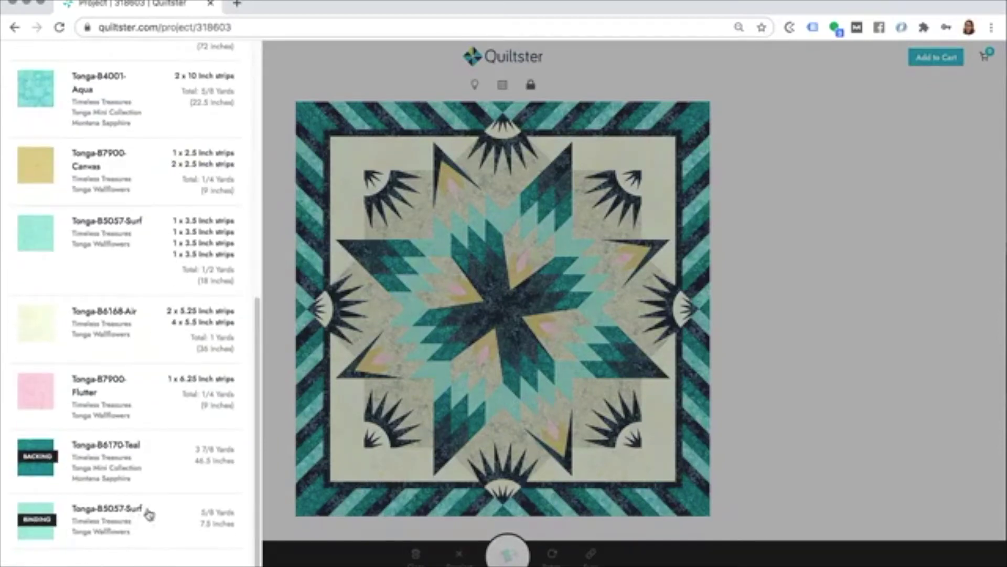
# Look through the whole yardage chart, including the backing and binding entries, and close it
pyautogui.scroll(6, 139, 485)
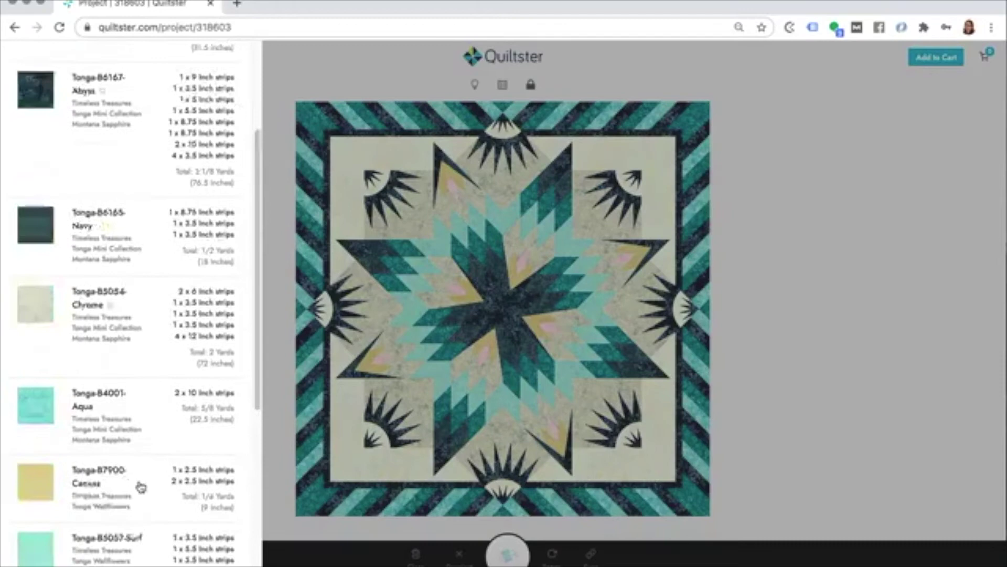
pyautogui.scroll(3, 139, 486)
pyautogui.scroll(-10, 136, 484)
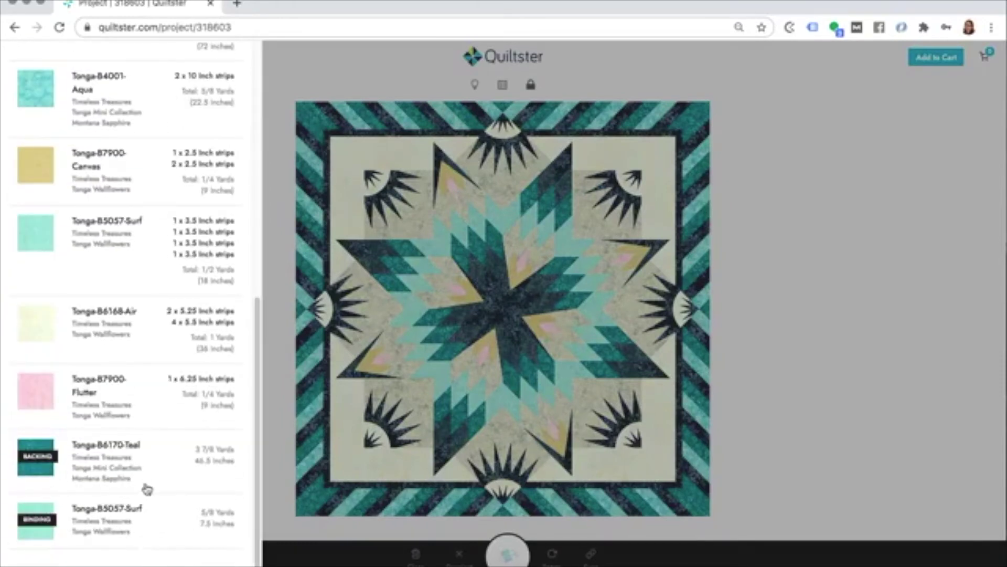
pyautogui.scroll(10, 148, 507)
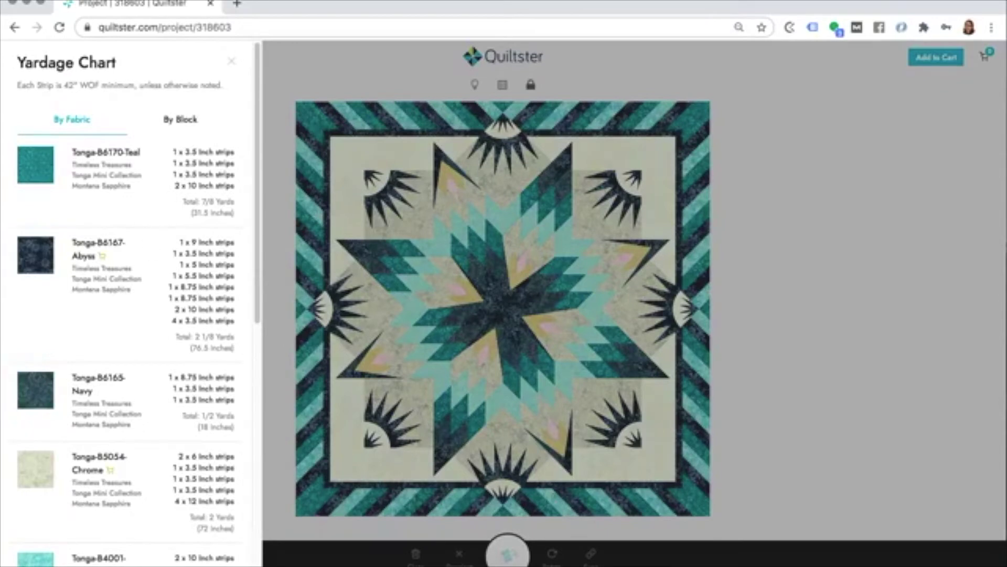
pyautogui.click(231, 61)
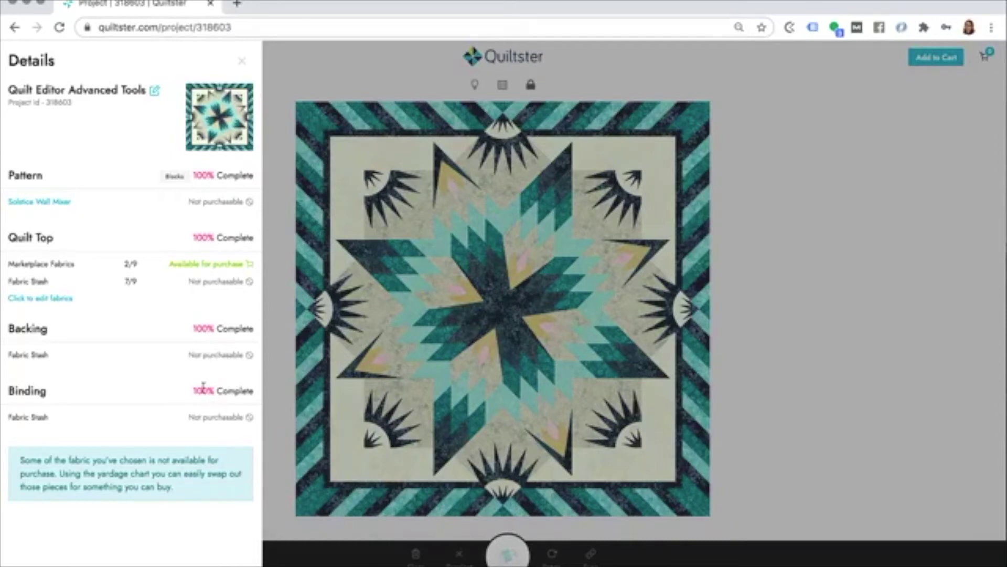
# Close the project details and examine the yardage chart for which fabrics are marked as available for purchase
pyautogui.moveTo(193, 329); pyautogui.dragTo(253, 330)
pyautogui.click(242, 62)
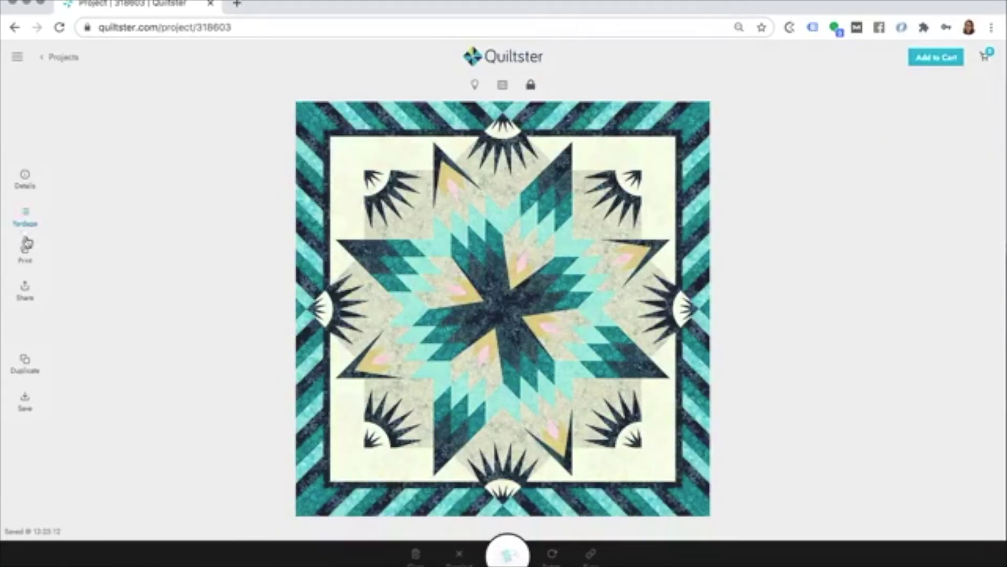
pyautogui.click(25, 222)
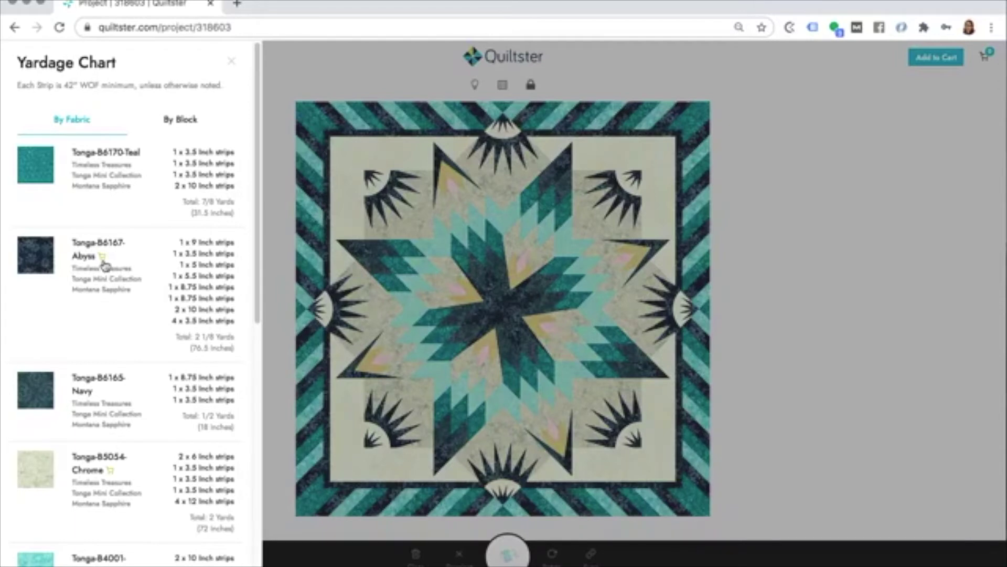
pyautogui.scroll(-1, 104, 267)
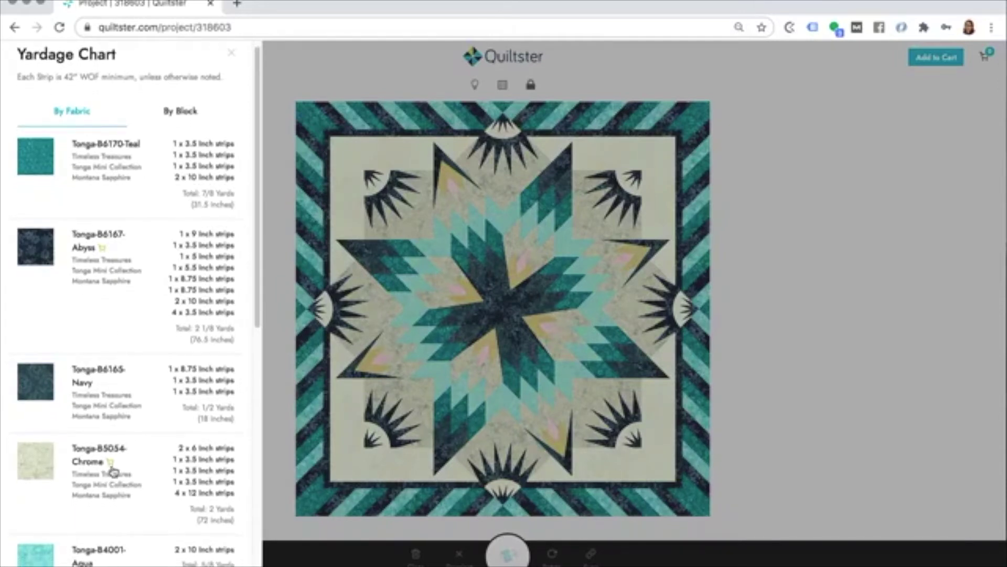
pyautogui.scroll(-5, 113, 471)
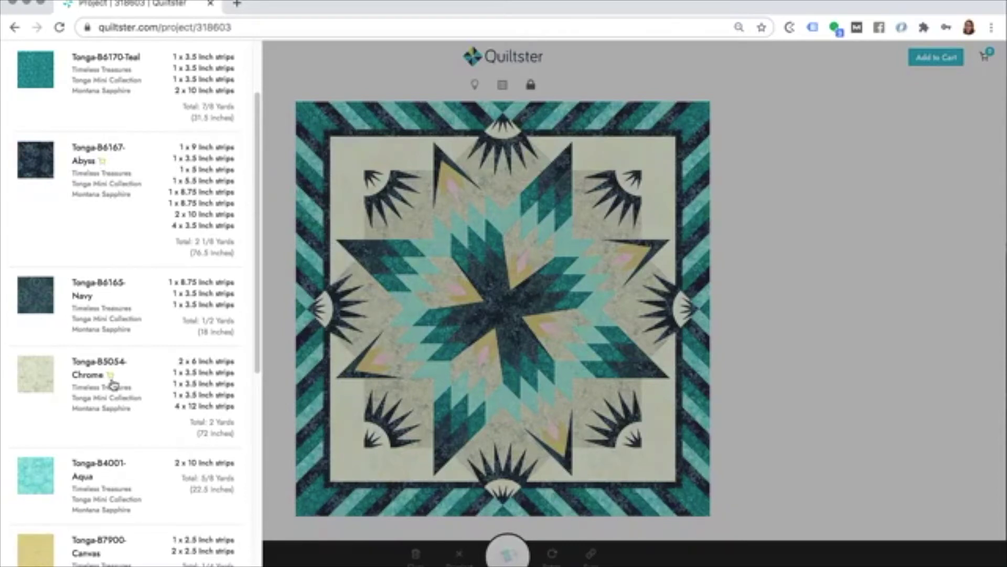
pyautogui.scroll(3, 113, 383)
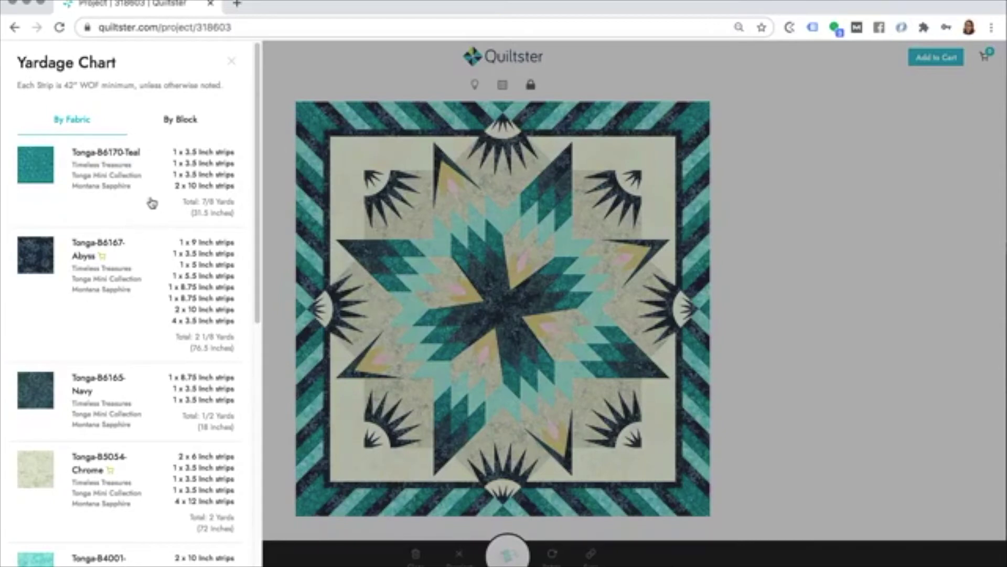
pyautogui.scroll(-8, 121, 246)
pyautogui.scroll(8, 122, 255)
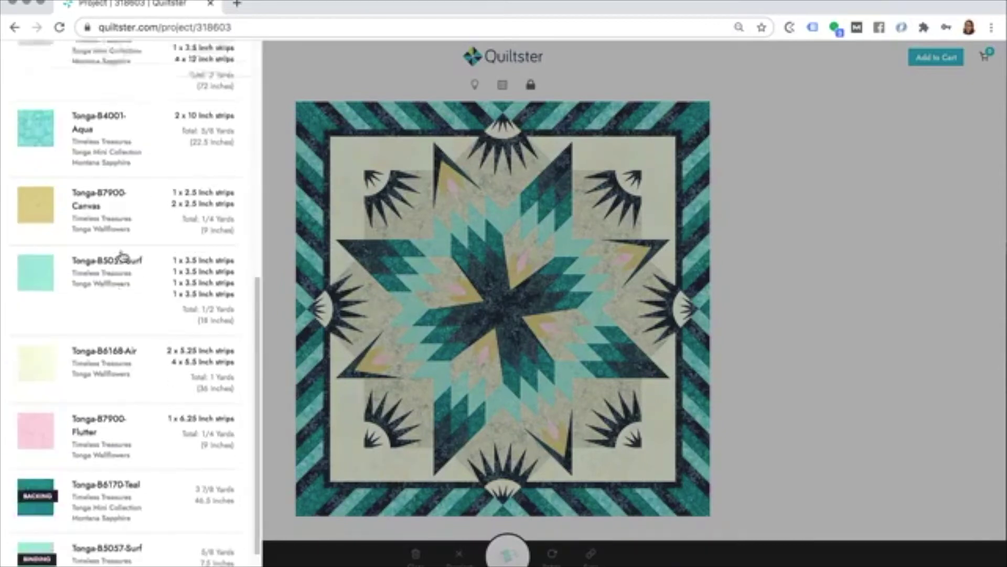
pyautogui.scroll(-8, 125, 258)
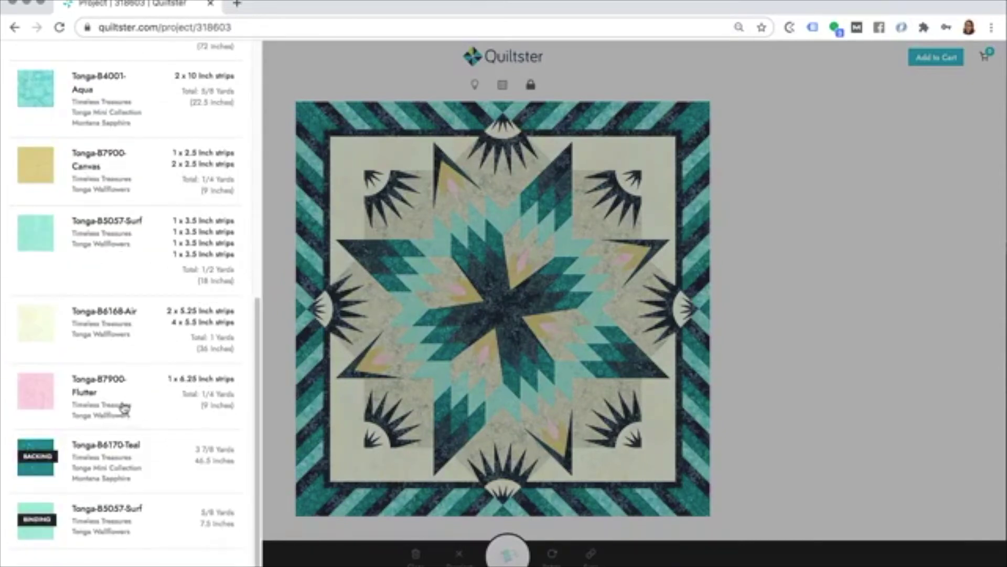
pyautogui.scroll(8, 124, 407)
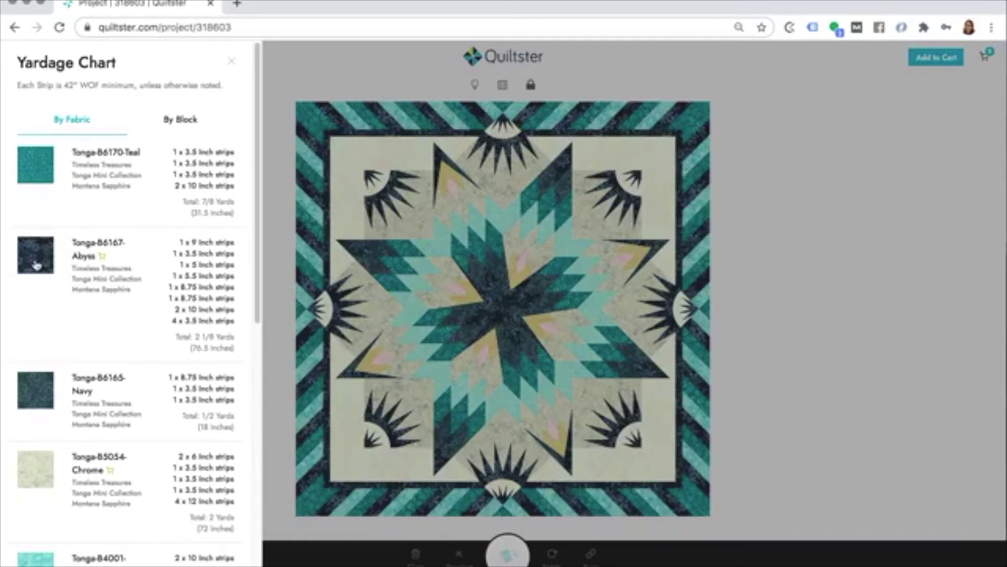
pyautogui.scroll(-5, 145, 354)
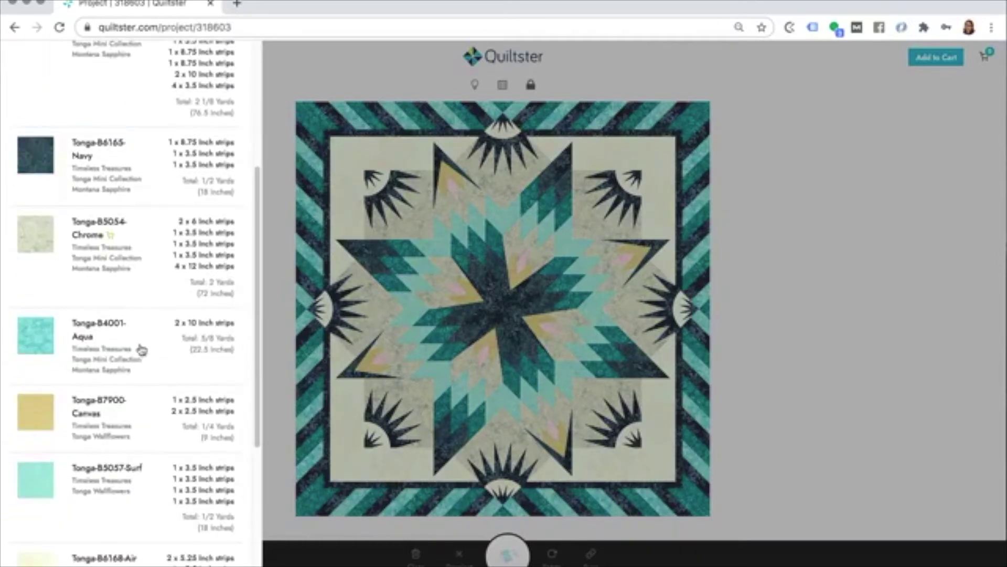
pyautogui.scroll(-3, 142, 349)
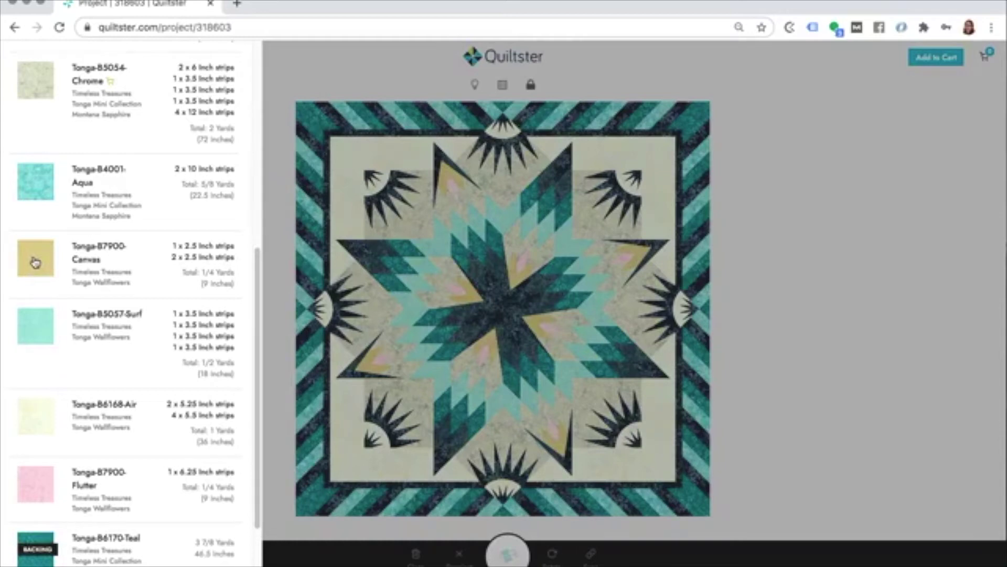
pyautogui.scroll(8, 35, 262)
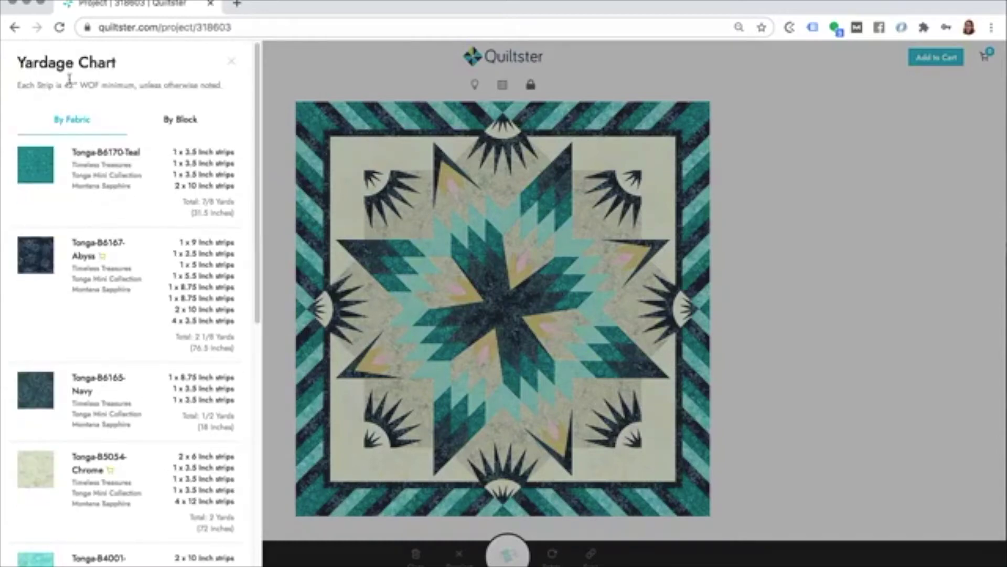
# Start replacing the Tonga-B7900-Canvas fabric, clearing all existing filters and limiting the choices to products available to buy
pyautogui.scroll(-9, 82, 231)
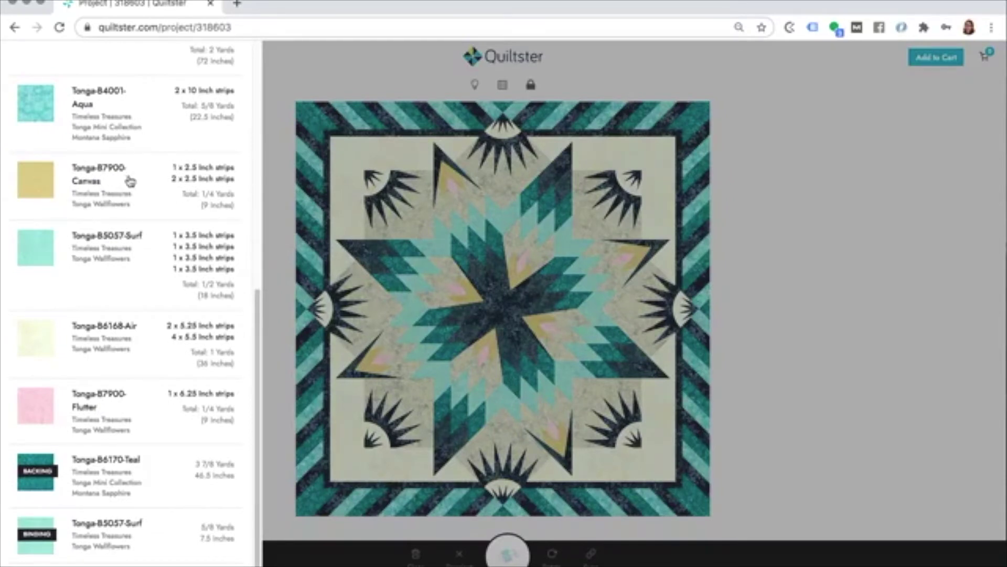
pyautogui.click(34, 184)
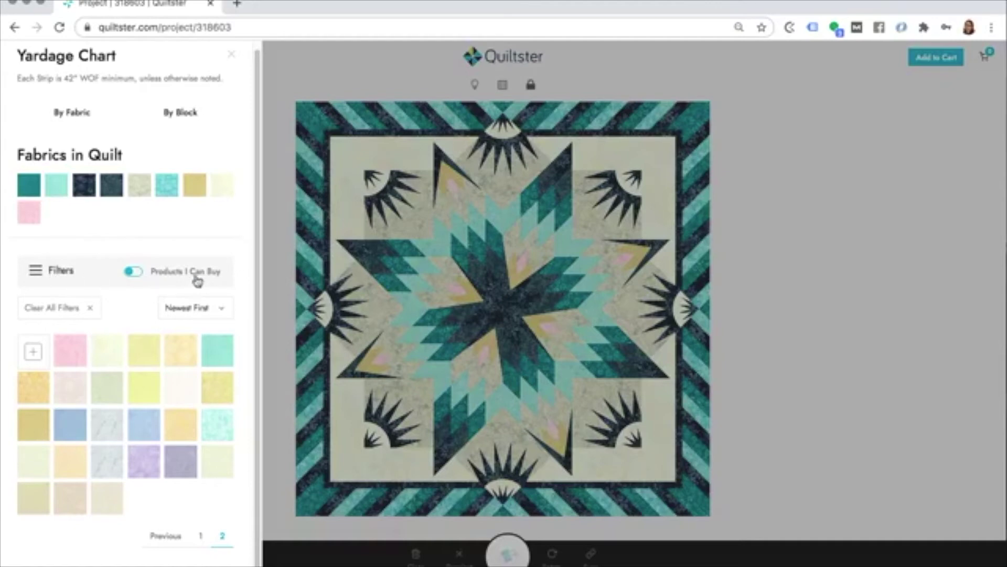
pyautogui.click(36, 272)
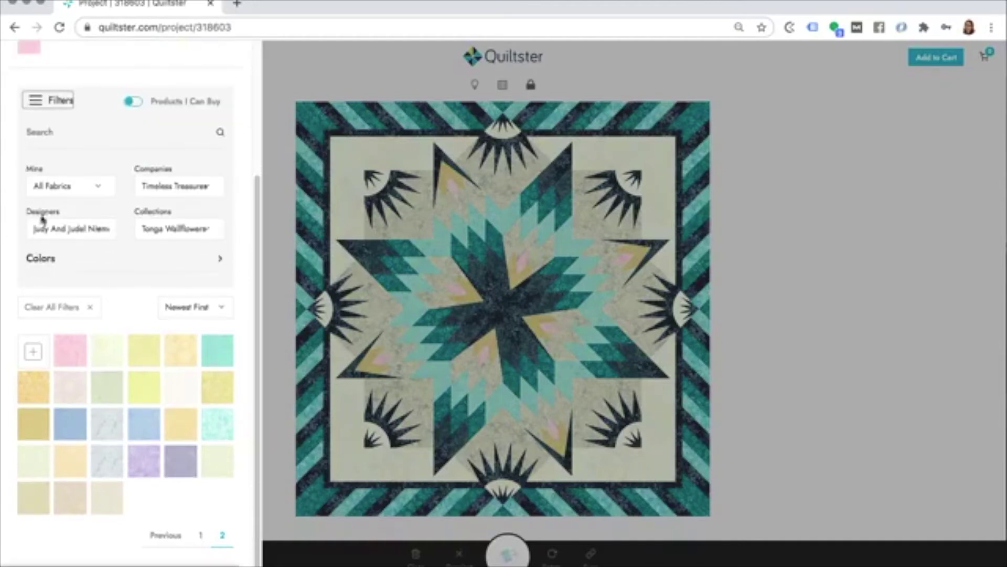
pyautogui.click(135, 102)
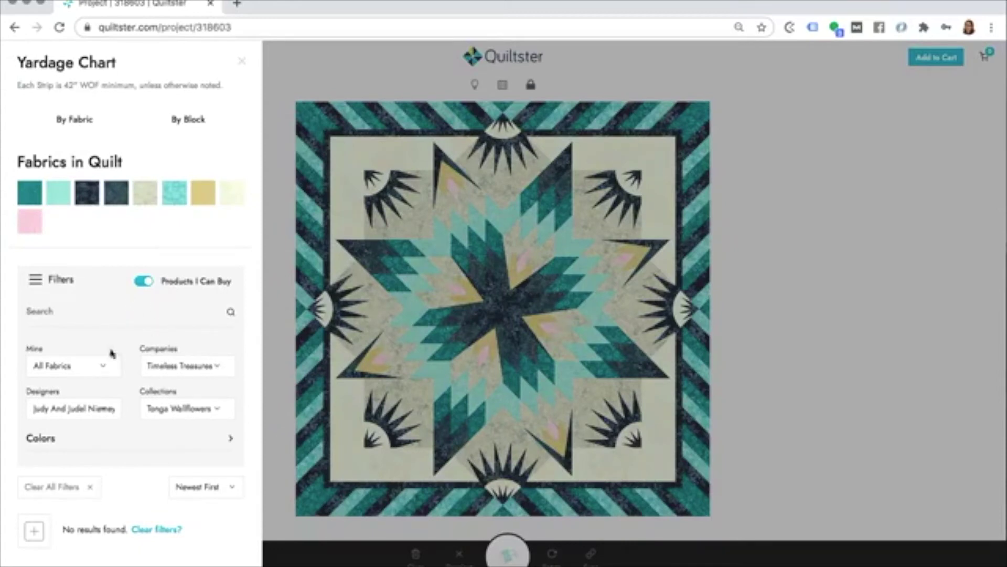
pyautogui.click(90, 486)
pyautogui.click(135, 279)
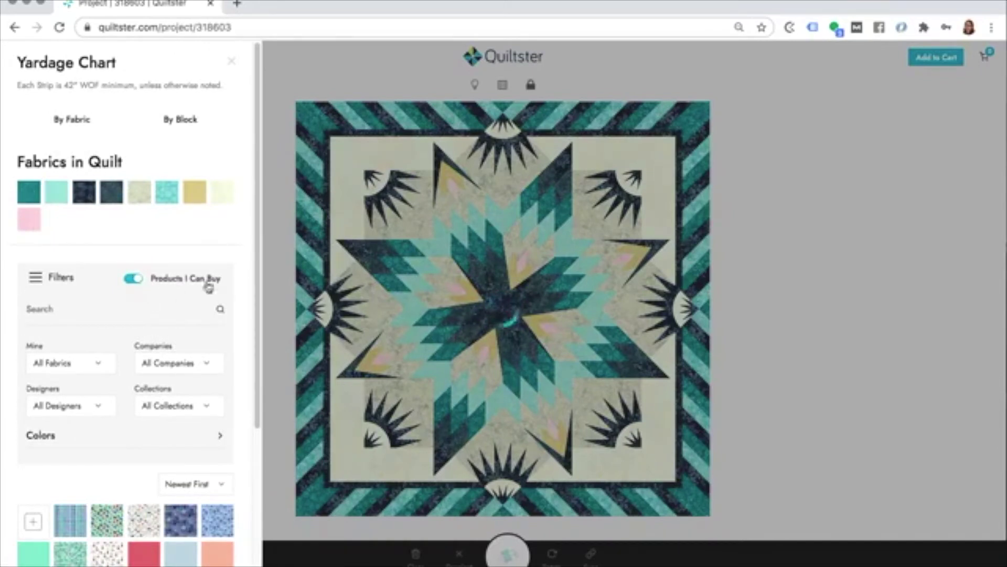
# Look through the purchasable fabrics and the company, designer and collection filter options
pyautogui.scroll(-1, 118, 298)
pyautogui.scroll(-1, 116, 306)
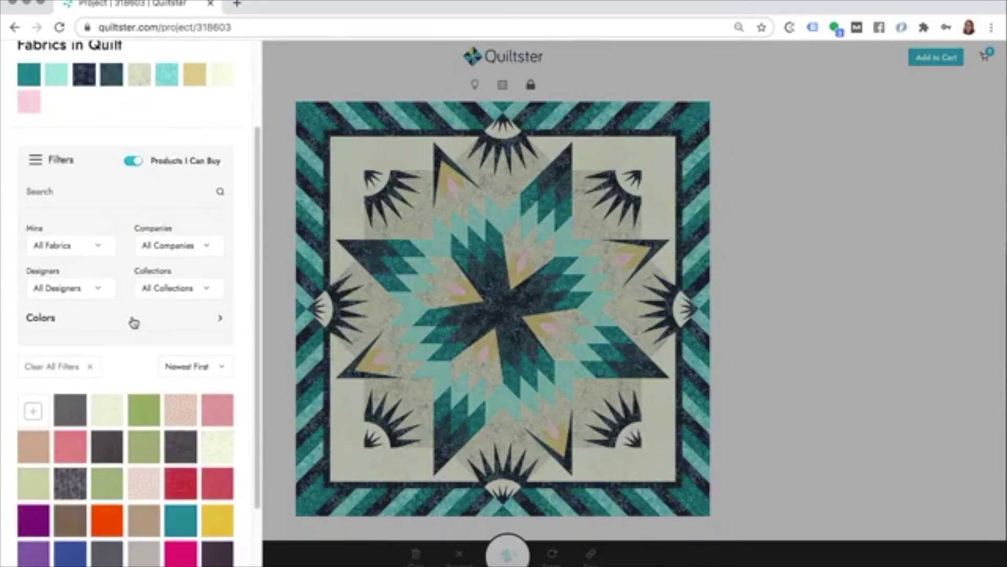
pyautogui.scroll(-1, 134, 322)
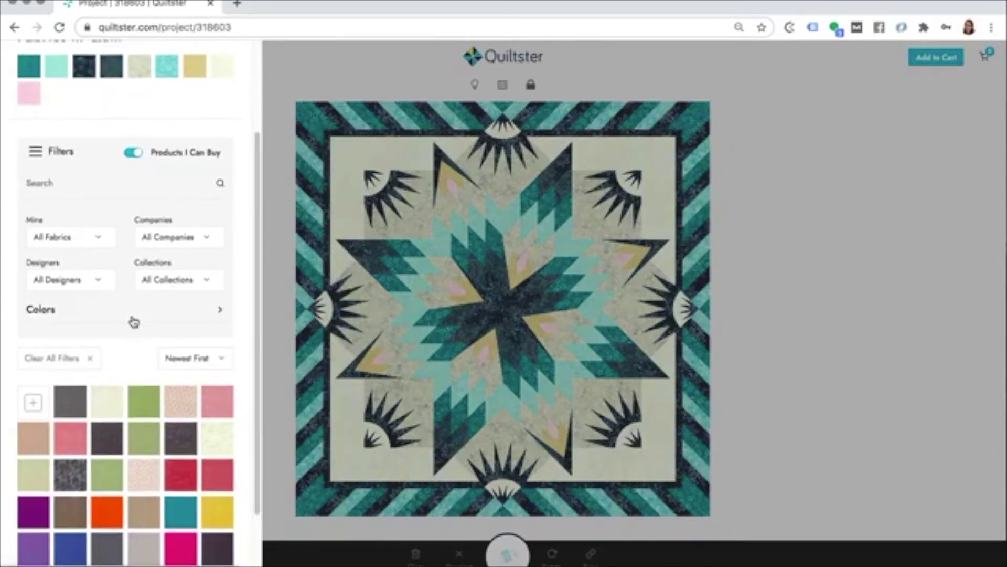
pyautogui.click(208, 214)
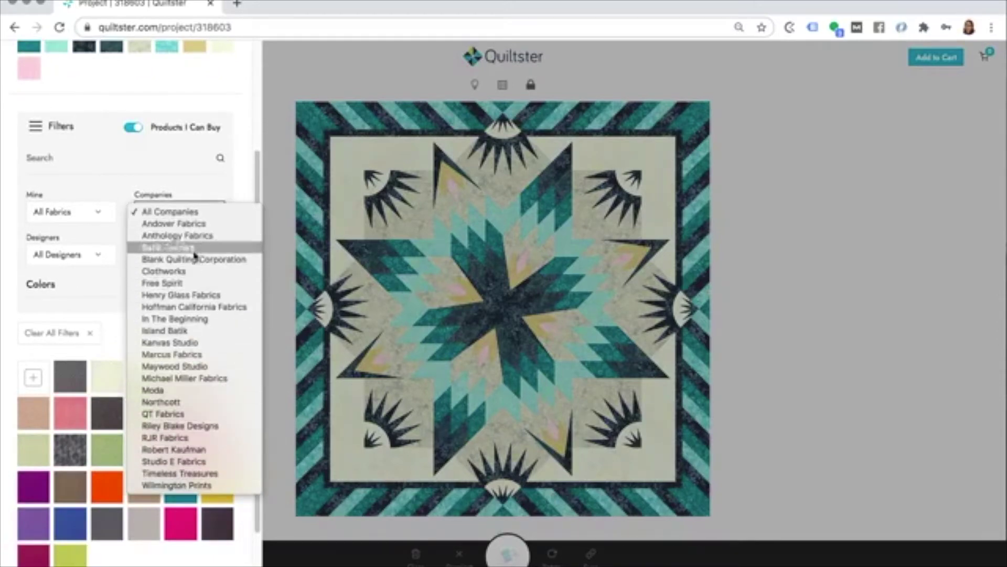
pyautogui.click(84, 235)
pyautogui.click(97, 254)
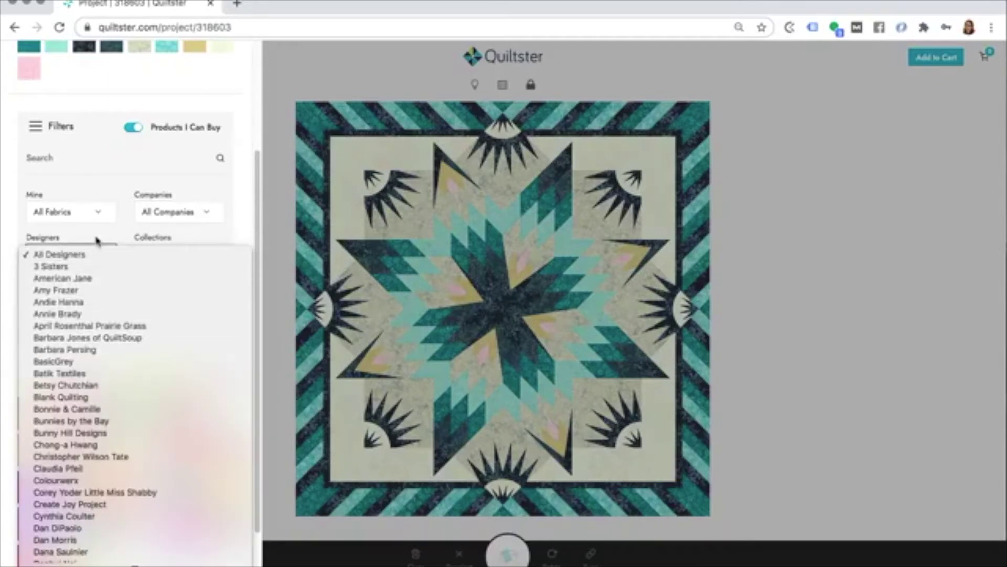
pyautogui.click(119, 240)
pyautogui.click(191, 257)
pyautogui.scroll(-5, 195, 341)
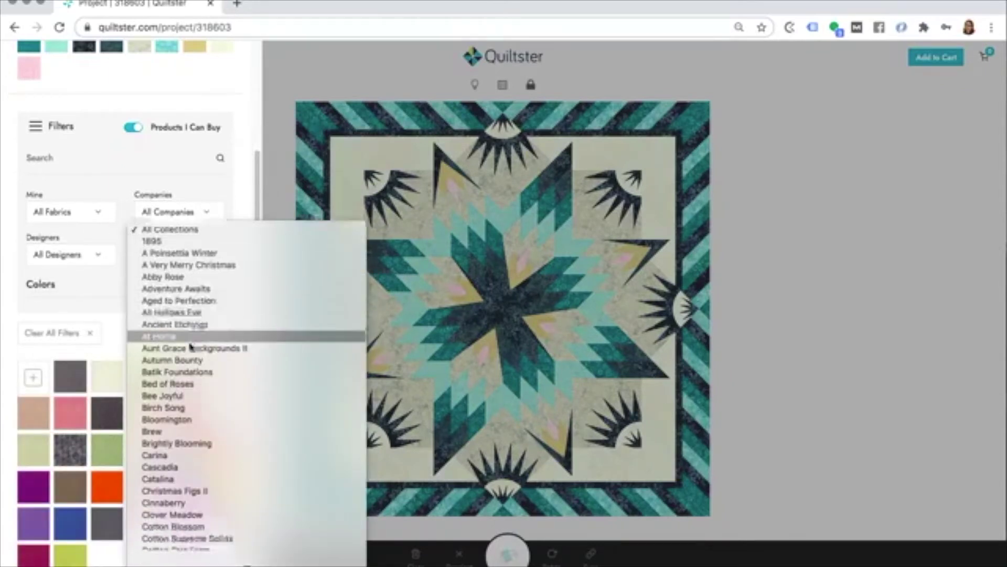
pyautogui.click(124, 284)
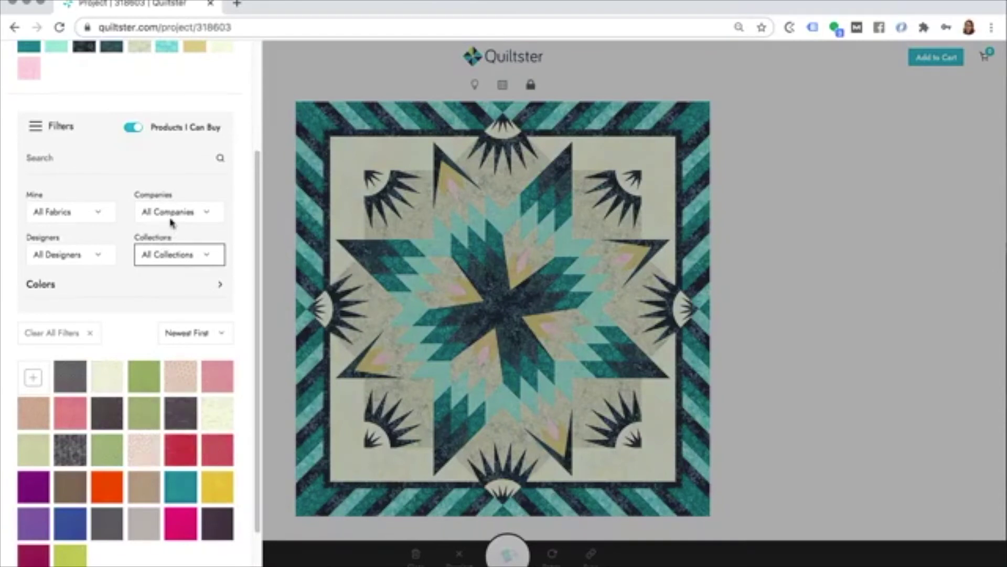
# Filter the fabrics by the company Timeless Treasures and swap the Canvas fabric for Tonga-B4004-Coconut
pyautogui.click(172, 219)
pyautogui.click(185, 470)
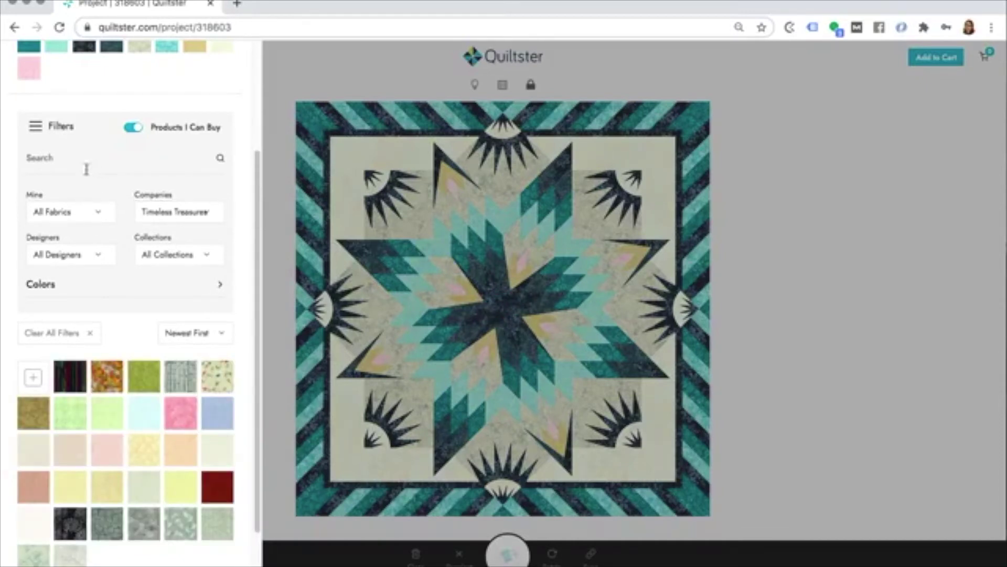
pyautogui.click(35, 126)
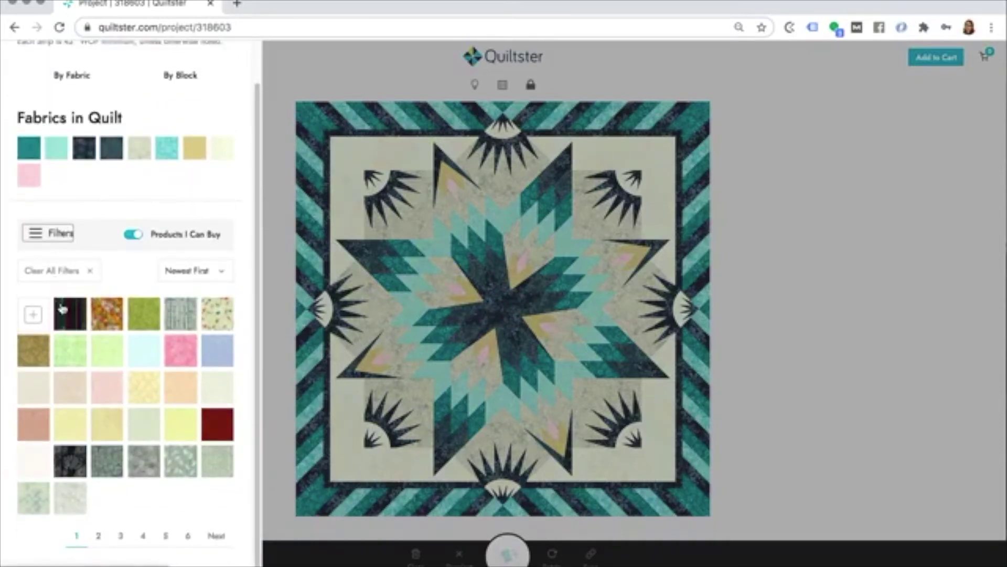
pyautogui.click(107, 429)
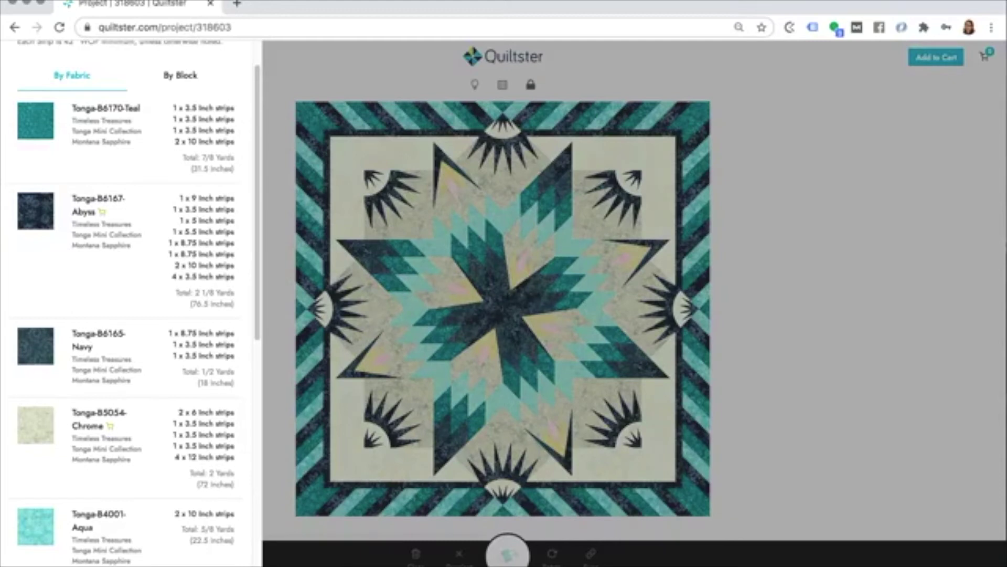
# Check the Tonga-B4004-Coconut entry in the yardage chart, close the chart, and briefly select and deselect the central star
pyautogui.scroll(2, 67, 338)
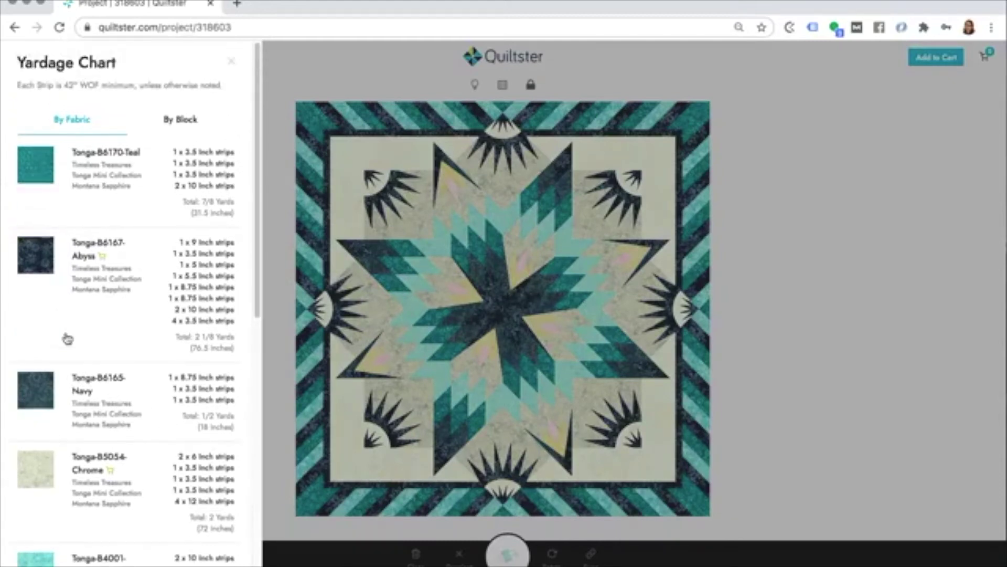
pyautogui.scroll(-6, 68, 339)
pyautogui.scroll(-2, 67, 339)
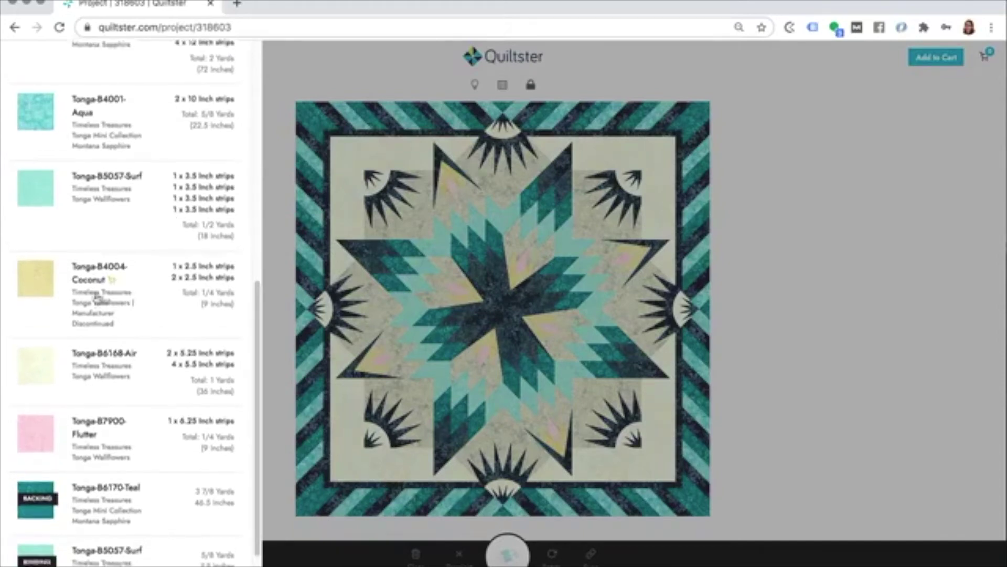
pyautogui.scroll(8, 63, 267)
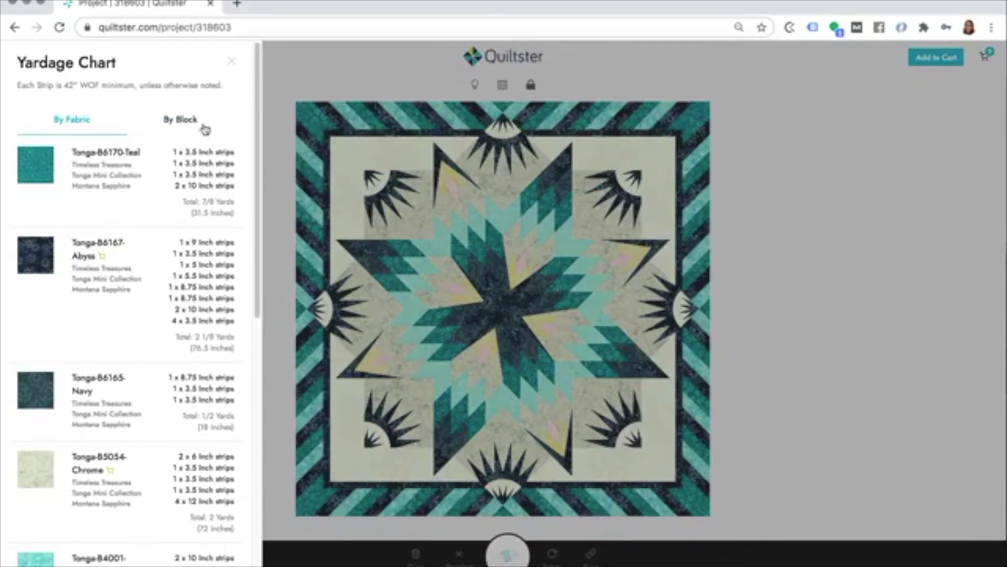
pyautogui.click(232, 61)
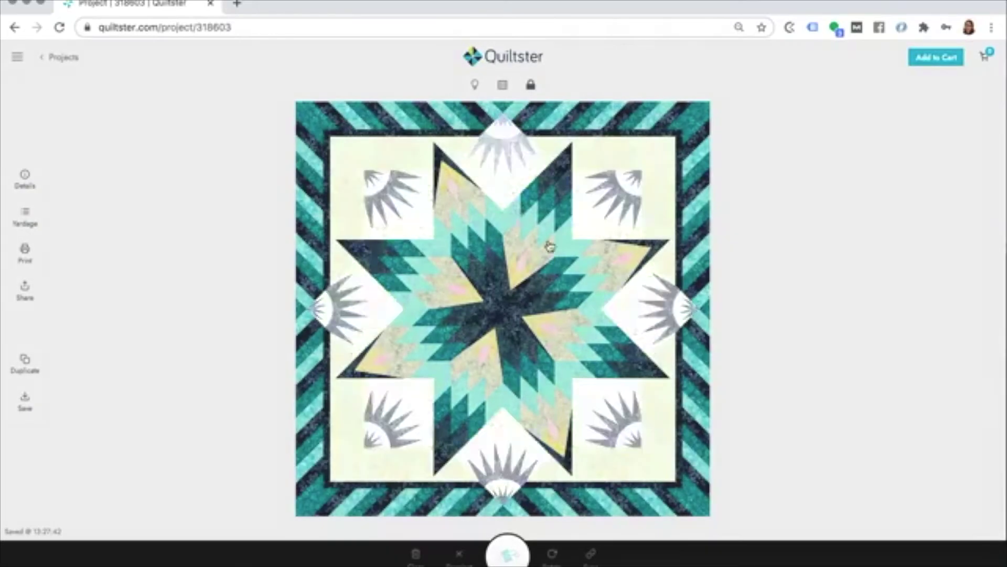
pyautogui.click(527, 244)
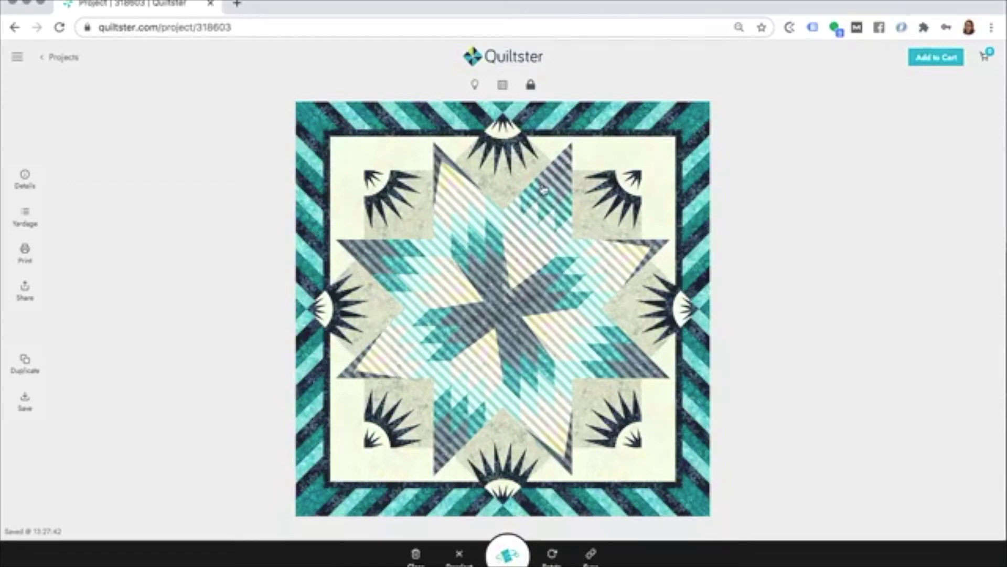
pyautogui.click(892, 207)
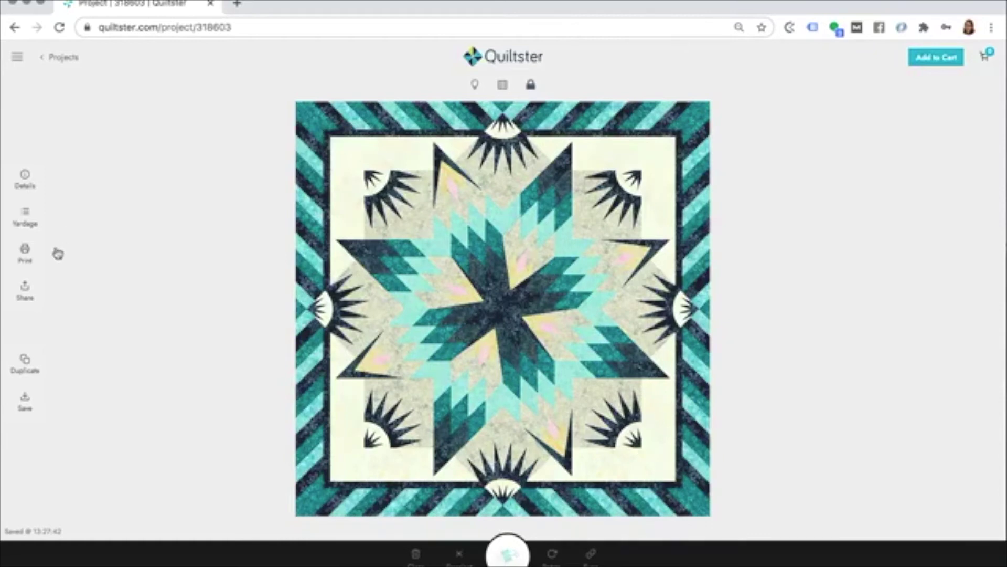
# Open the printable version of the project and look over its quilt image and yardage chart
pyautogui.click(24, 255)
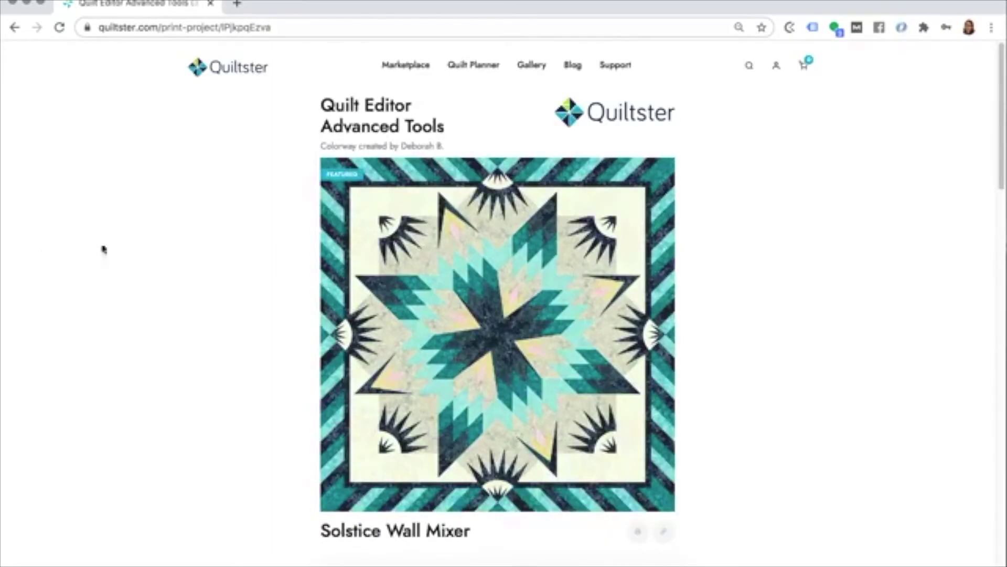
pyautogui.scroll(-2, 151, 216)
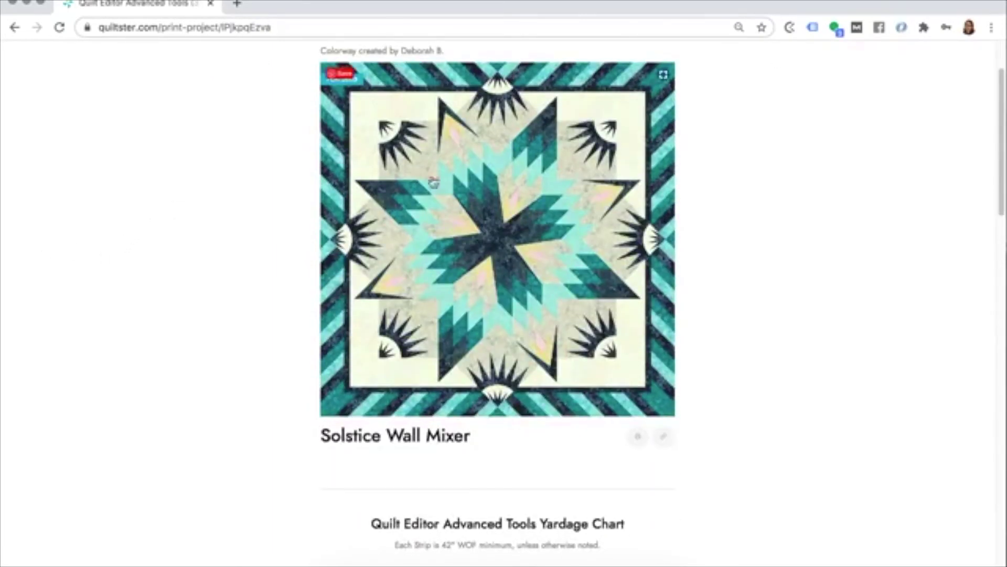
pyautogui.scroll(-5, 755, 315)
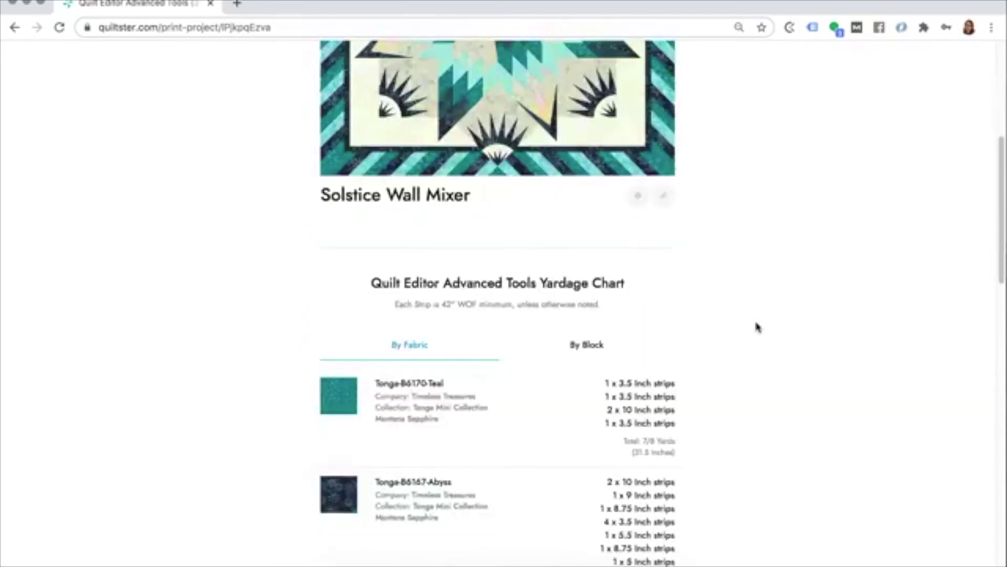
pyautogui.scroll(-3, 757, 327)
pyautogui.scroll(6, 758, 329)
pyautogui.scroll(-3, 759, 331)
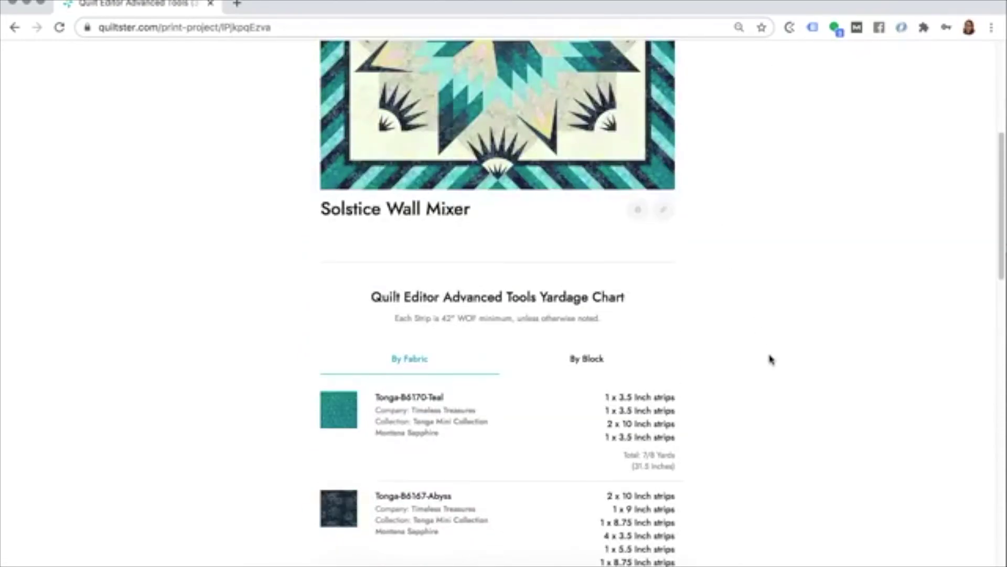
# Compare the printable project's yardage chart in its By Fabric and By Block versions, and look over the quilt image
pyautogui.scroll(-10, 771, 360)
pyautogui.scroll(10, 773, 360)
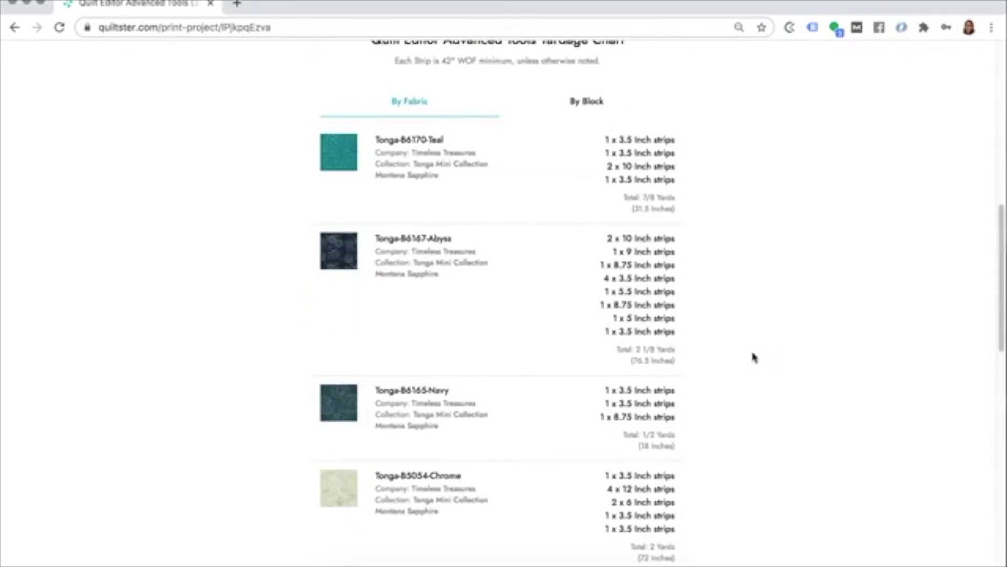
pyautogui.scroll(1, 643, 246)
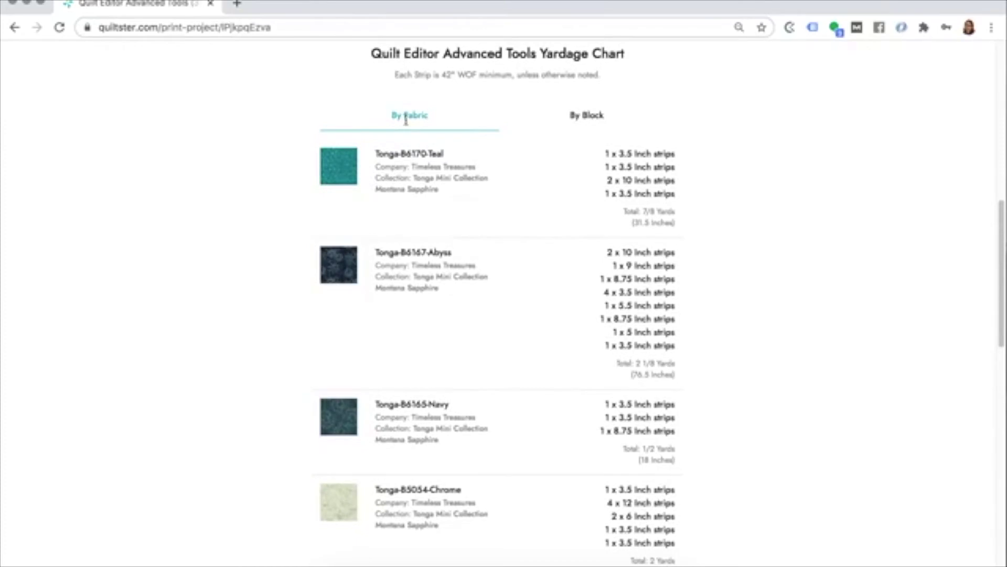
pyautogui.click(583, 113)
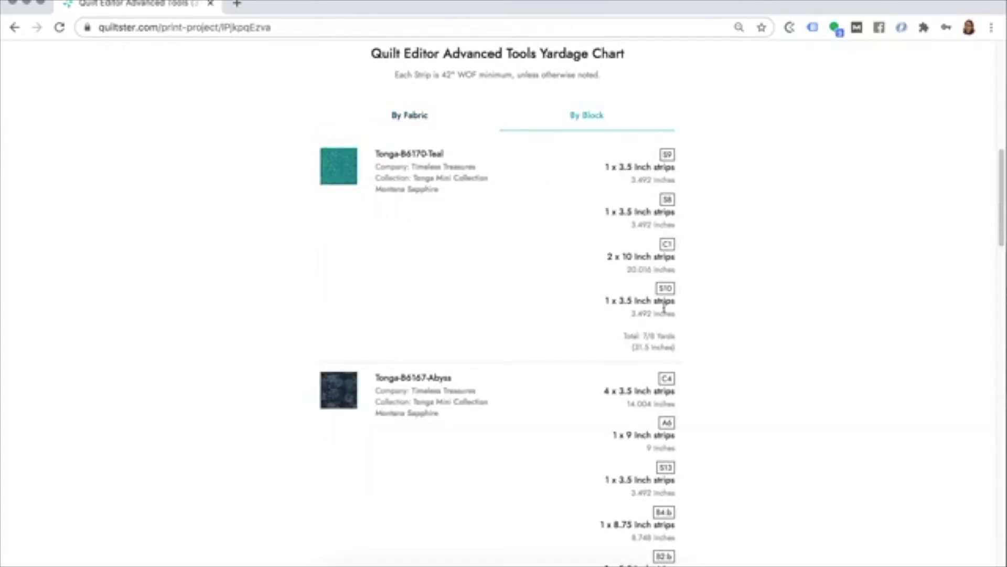
pyautogui.scroll(-2, 685, 193)
pyautogui.scroll(5, 702, 250)
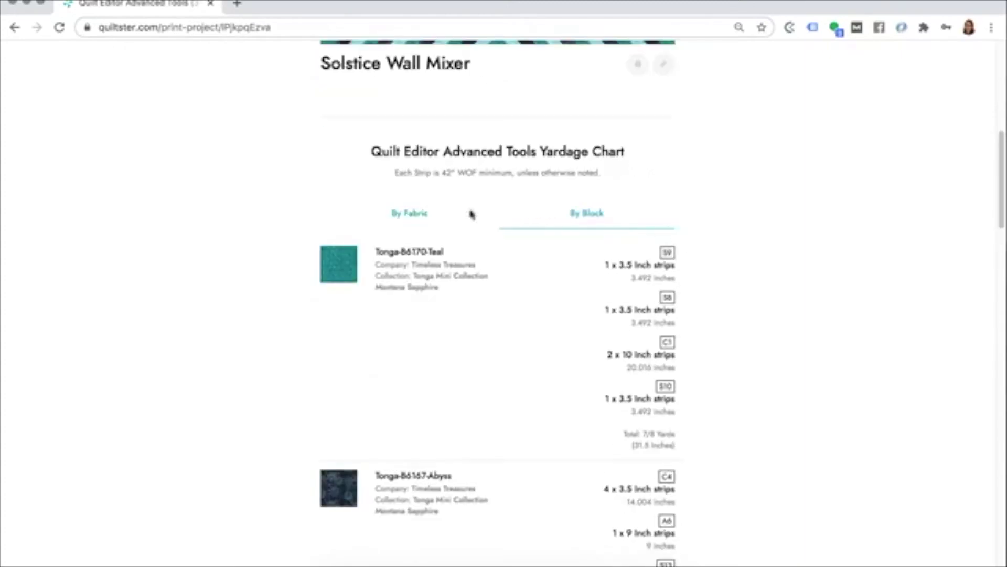
pyautogui.click(407, 212)
pyautogui.scroll(6, 971, 225)
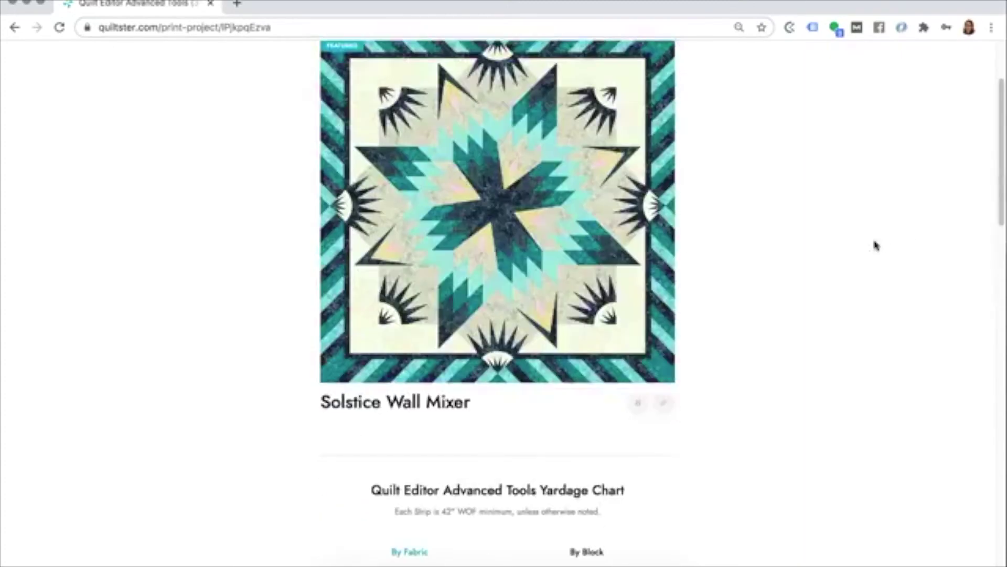
pyautogui.scroll(3, 848, 253)
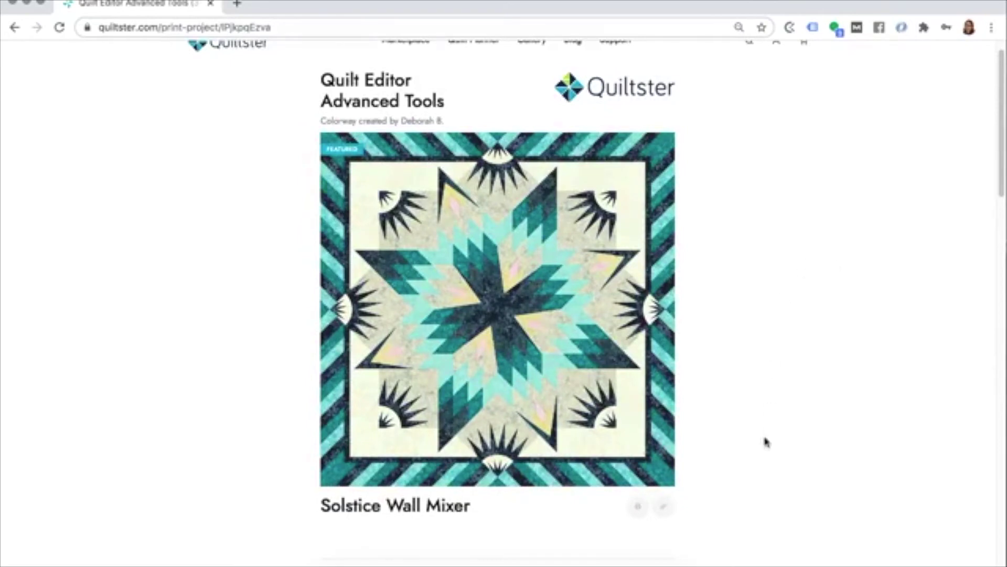
# Set the printable project's yardage chart to the By Block breakdown
pyautogui.scroll(-4, 761, 436)
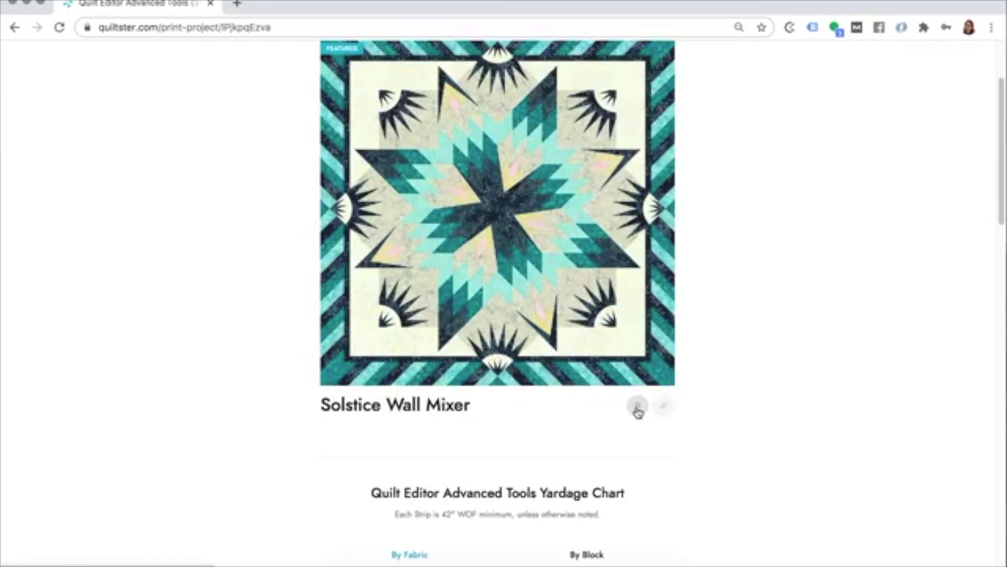
pyautogui.scroll(-3, 634, 409)
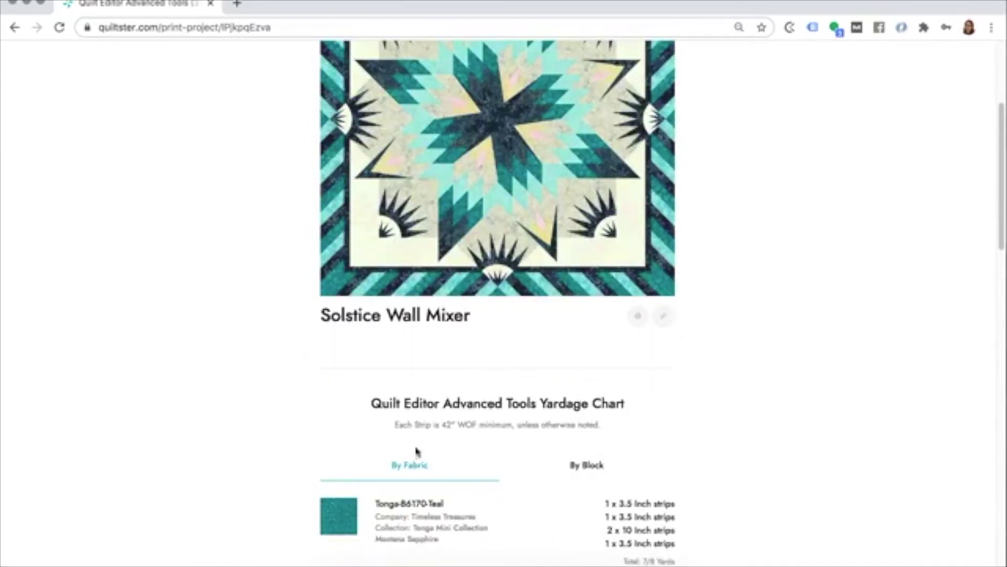
pyautogui.scroll(-4, 404, 428)
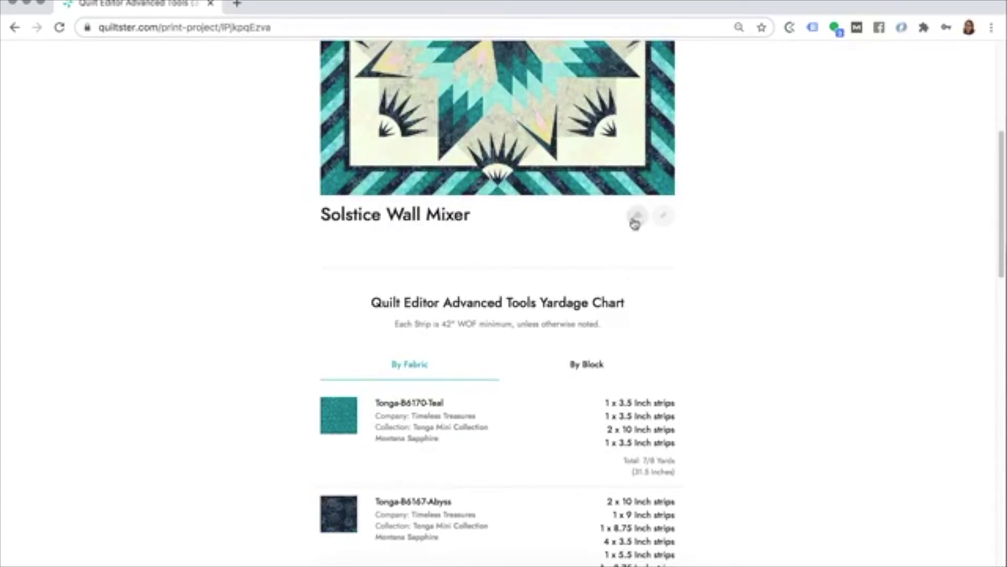
pyautogui.click(576, 365)
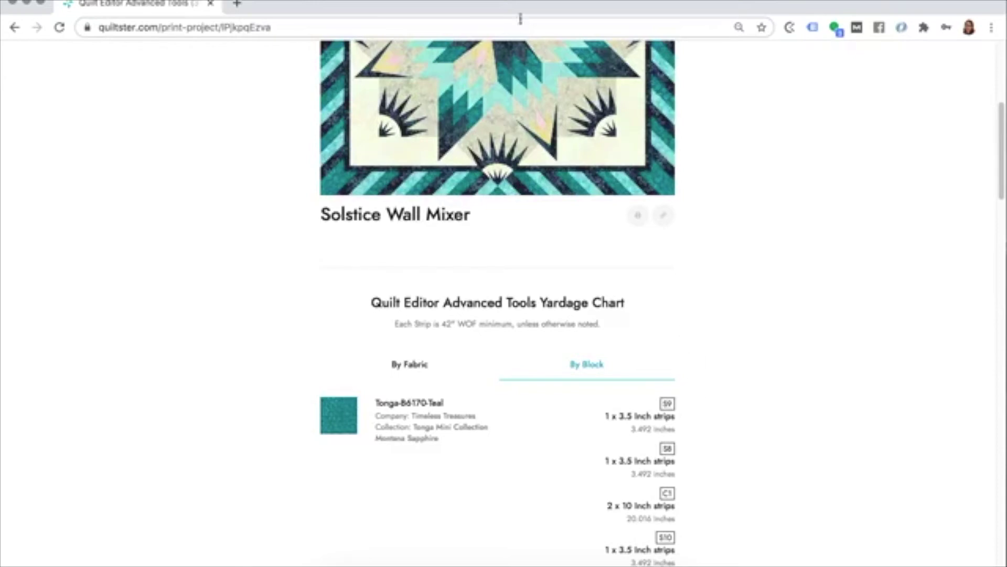
# Open the project's print preview with the additional settings expanded and look through all its pages
pyautogui.click(636, 217)
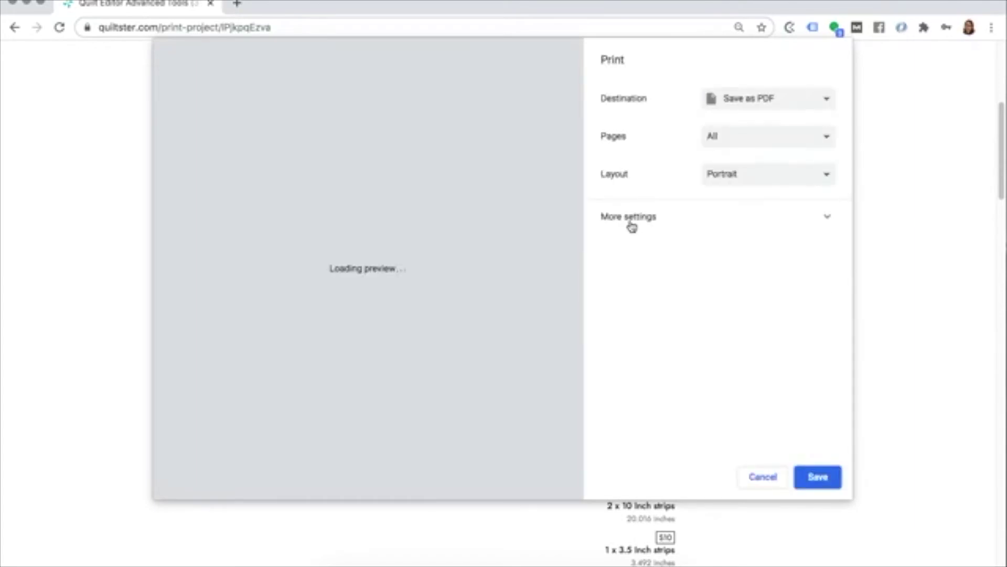
pyautogui.click(631, 226)
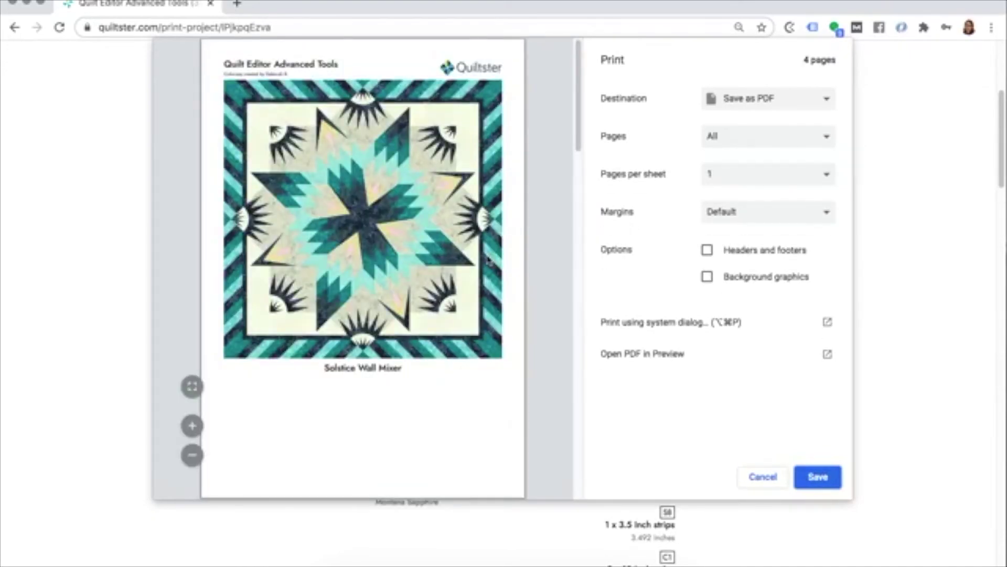
pyautogui.scroll(-5, 356, 240)
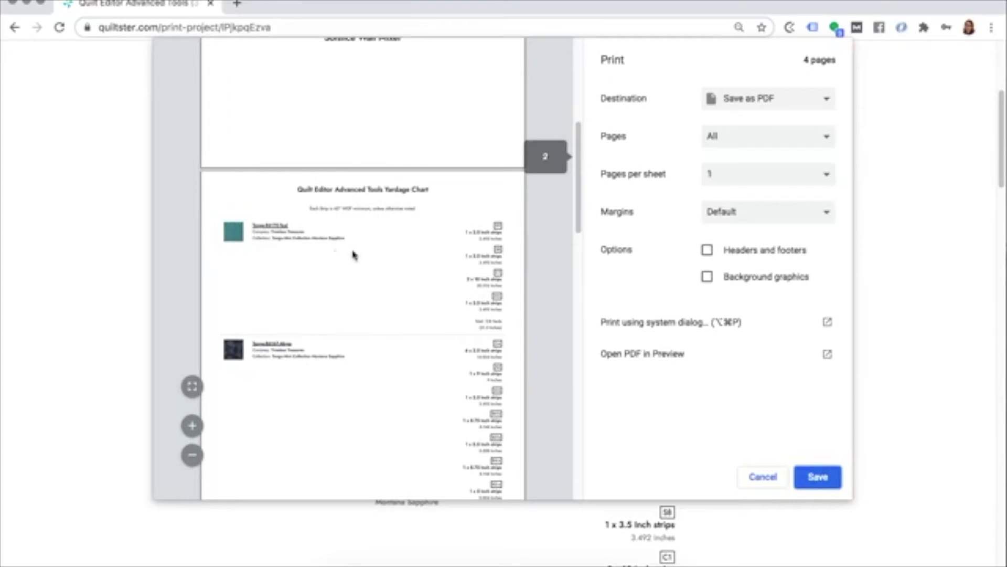
pyautogui.scroll(-10, 503, 359)
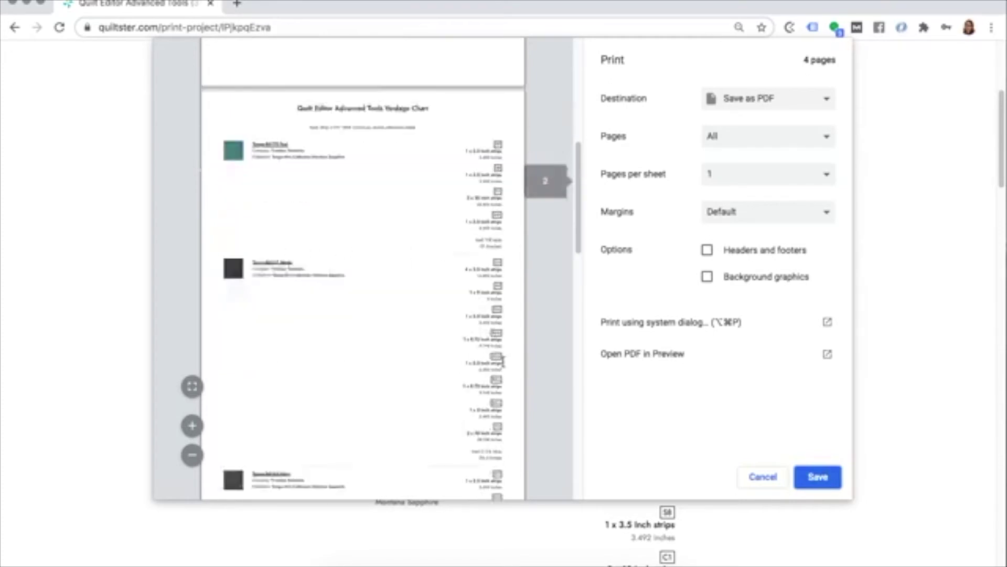
pyautogui.scroll(-5, 499, 361)
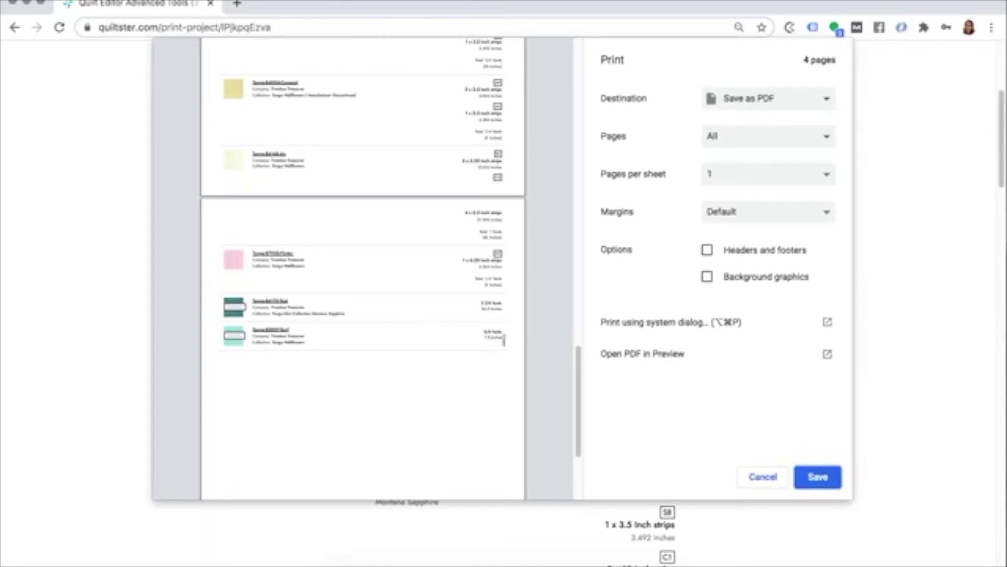
# Check the available print destinations without changing Save as PDF, and cancel printing
pyautogui.click(821, 102)
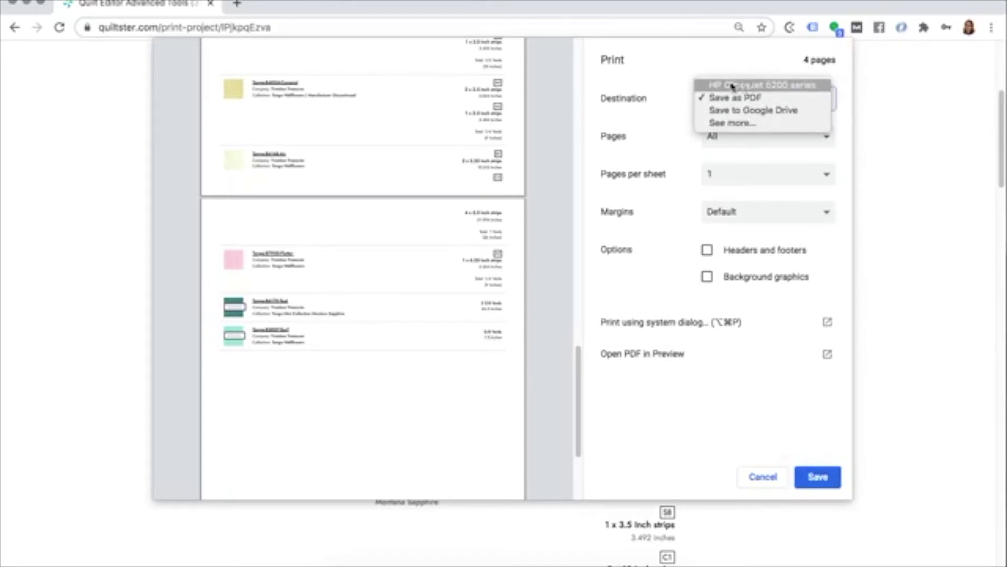
pyautogui.click(675, 82)
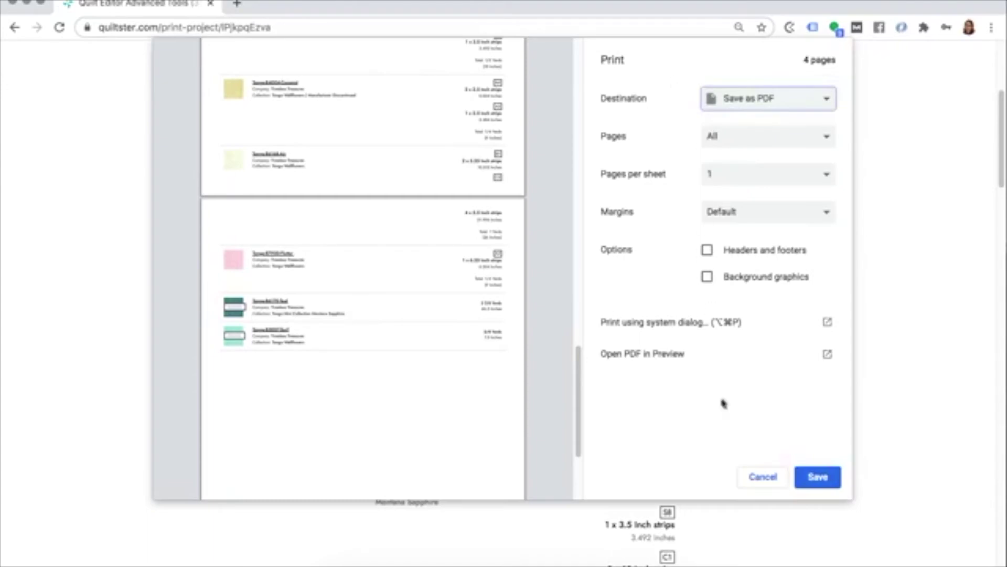
pyautogui.click(754, 475)
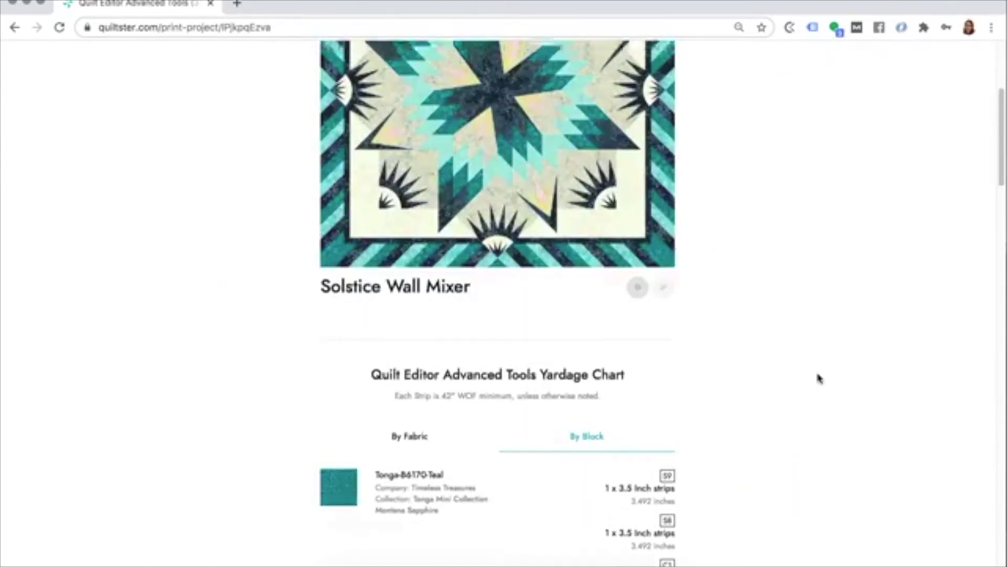
# Look over the printable Solstice Wall Mixer page and copy its shareable link
pyautogui.scroll(5, 817, 378)
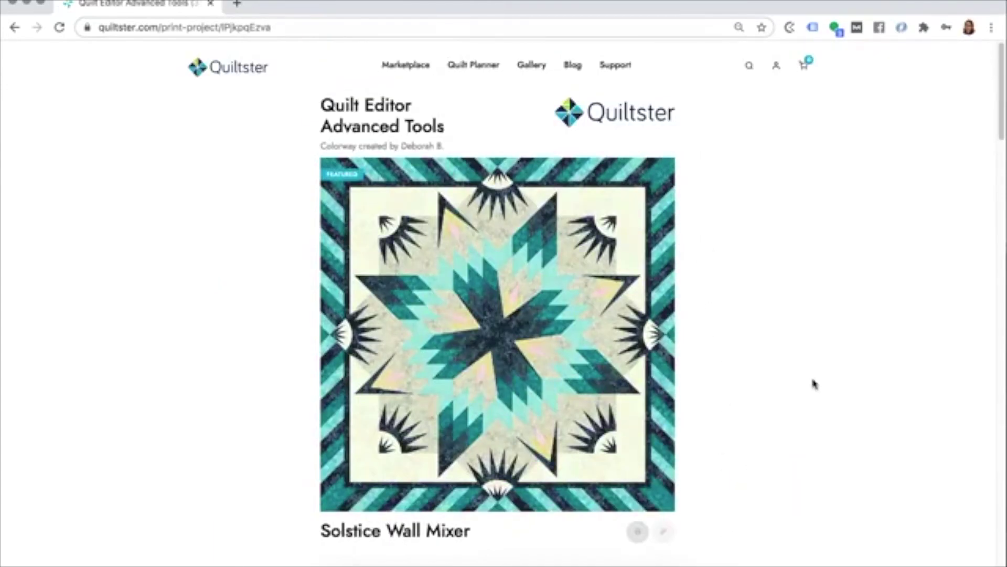
pyautogui.scroll(-9, 814, 383)
pyautogui.scroll(9, 811, 373)
pyautogui.scroll(-3, 753, 501)
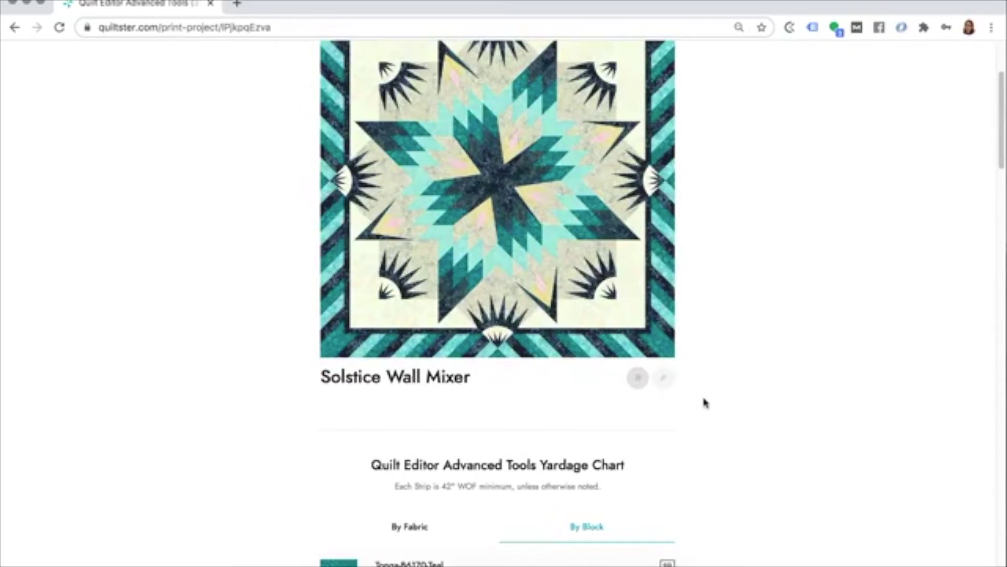
pyautogui.click(663, 379)
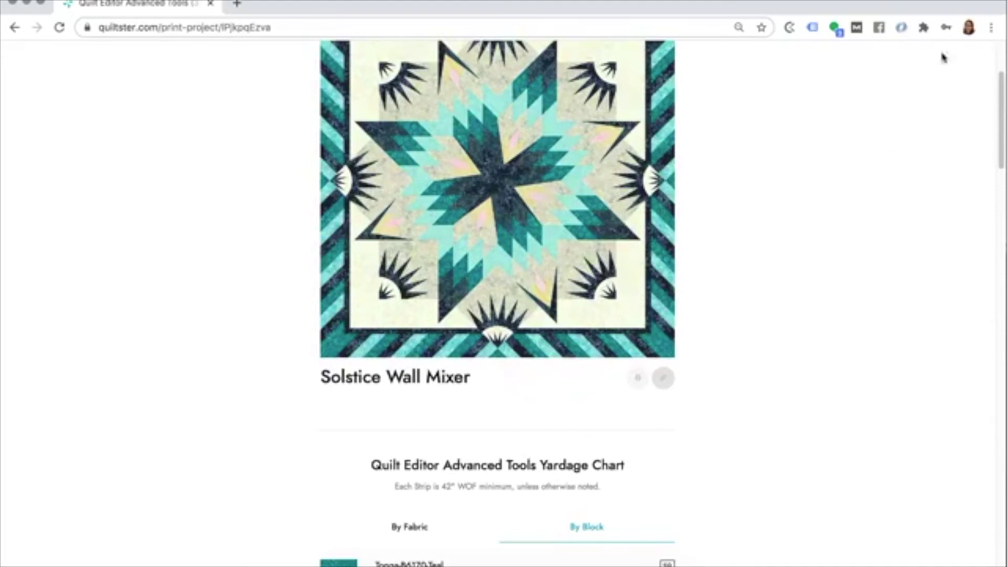
# Open the copied project link in a new incognito window and look over the quilt image and yardage chart there
pyautogui.click(990, 27)
pyautogui.click(857, 93)
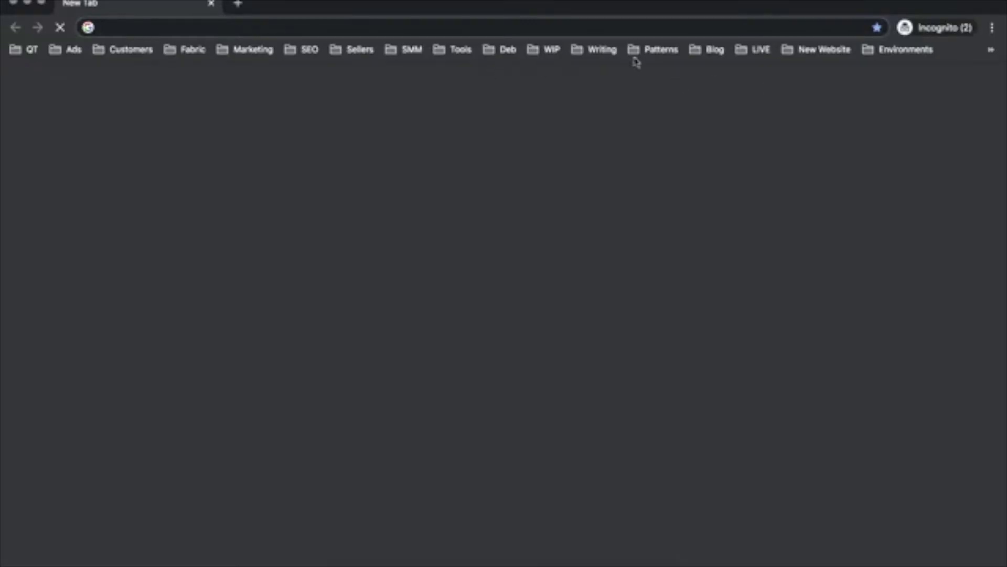
pyautogui.rightClick(461, 22)
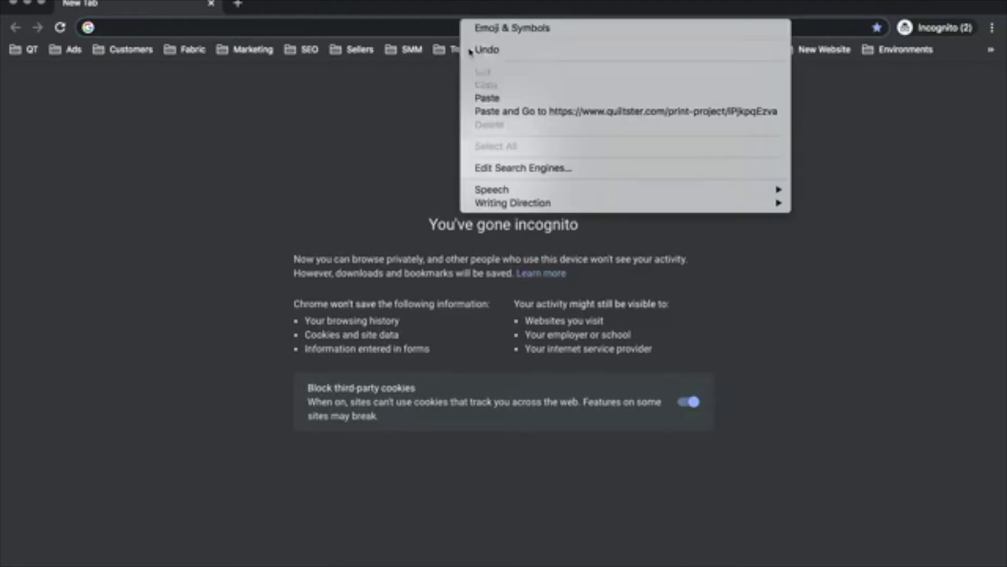
pyautogui.click(490, 111)
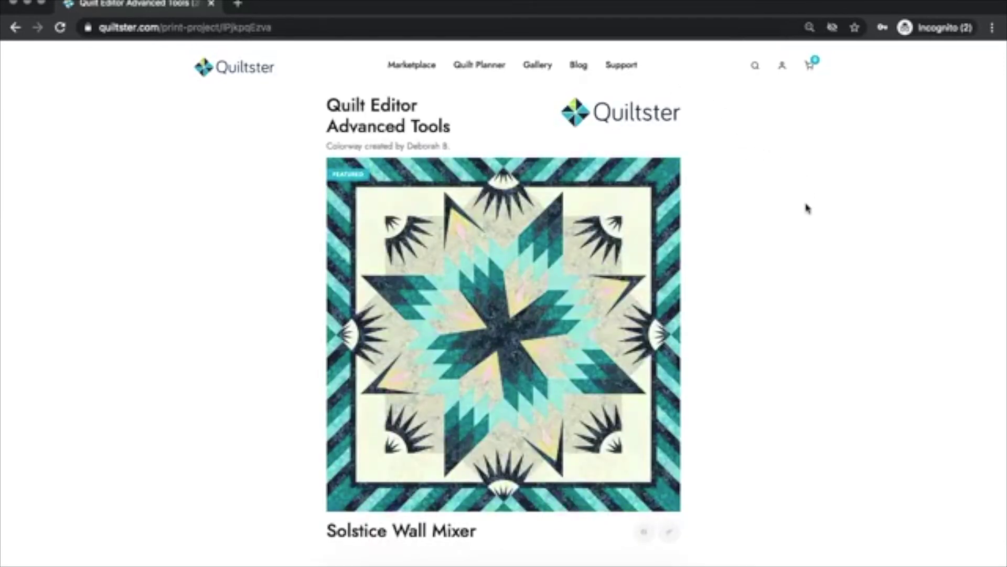
pyautogui.scroll(-3, 806, 209)
pyautogui.scroll(-10, 806, 208)
pyautogui.scroll(12, 805, 210)
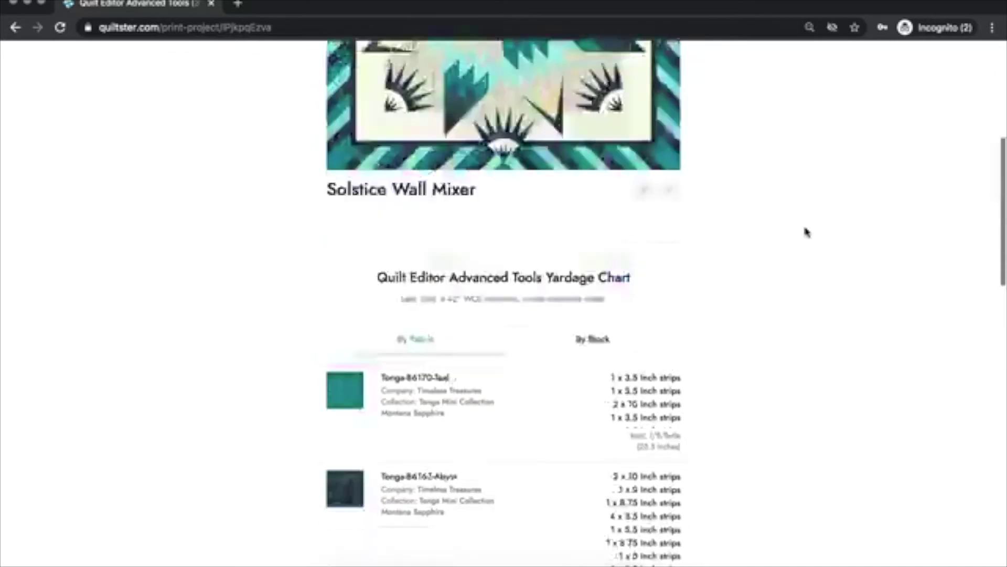
pyautogui.scroll(2, 806, 239)
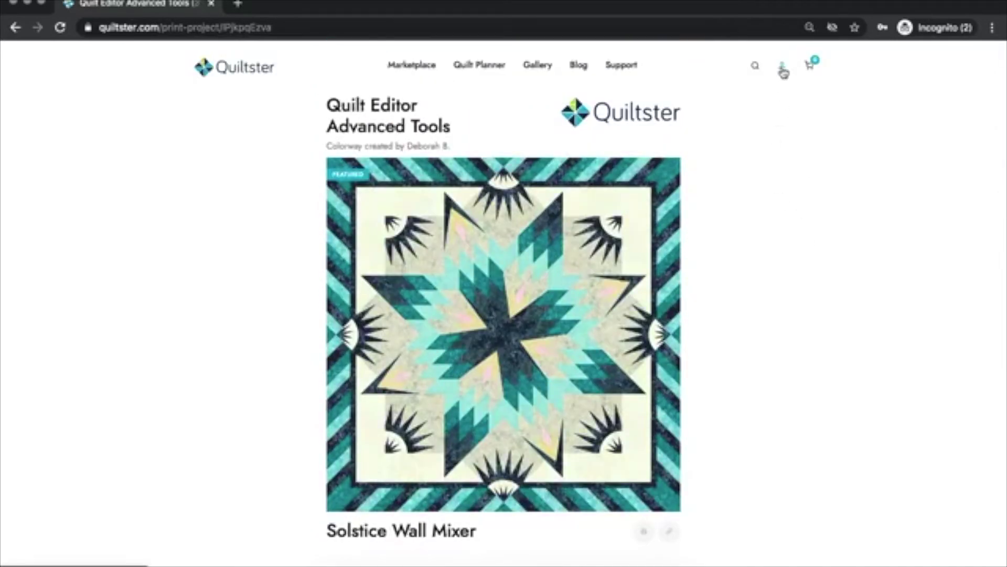
# Log out of the Quiltster account in the incognito window and load the copied project link again
pyautogui.click(782, 70)
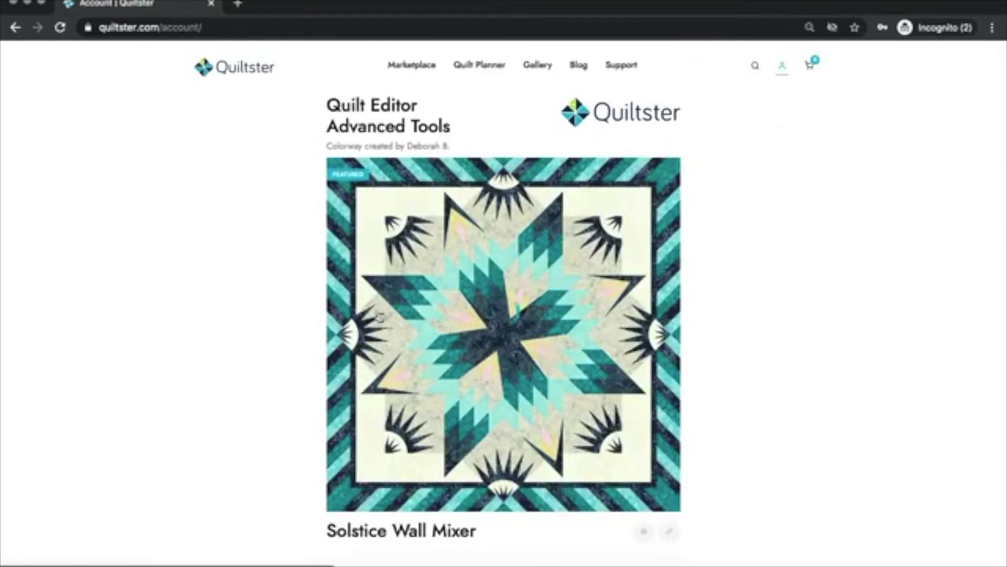
pyautogui.click(206, 262)
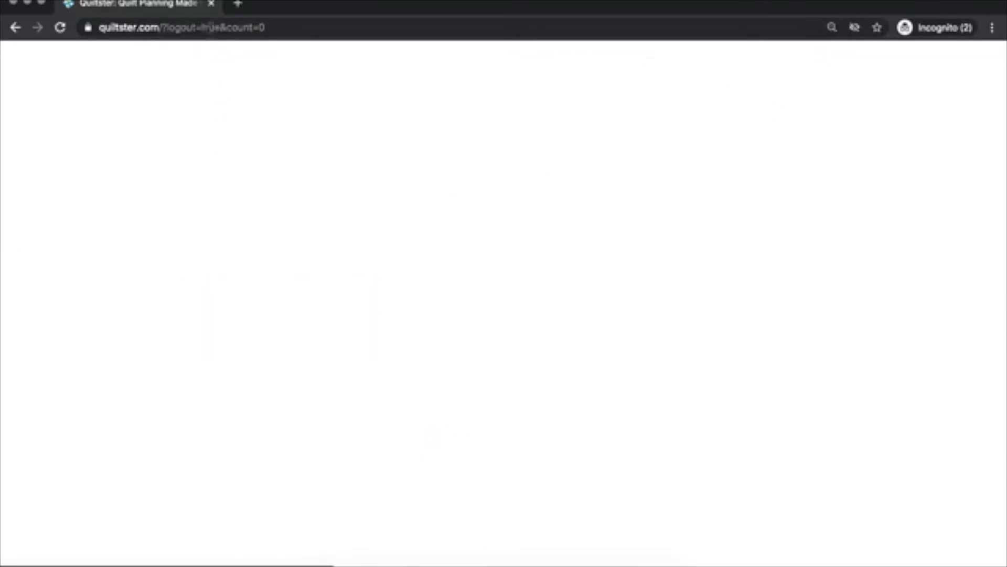
pyautogui.click(210, 28)
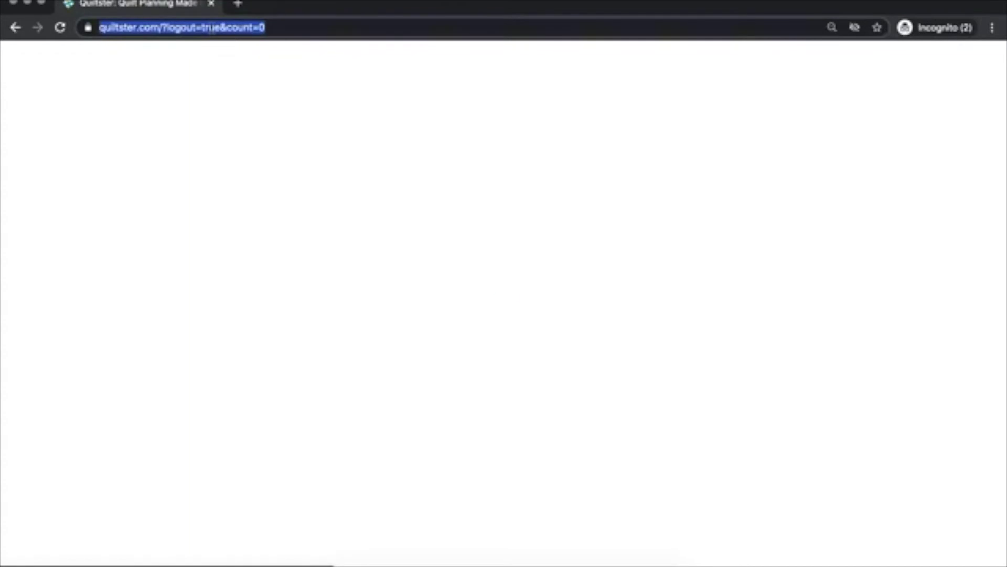
pyautogui.rightClick(213, 29)
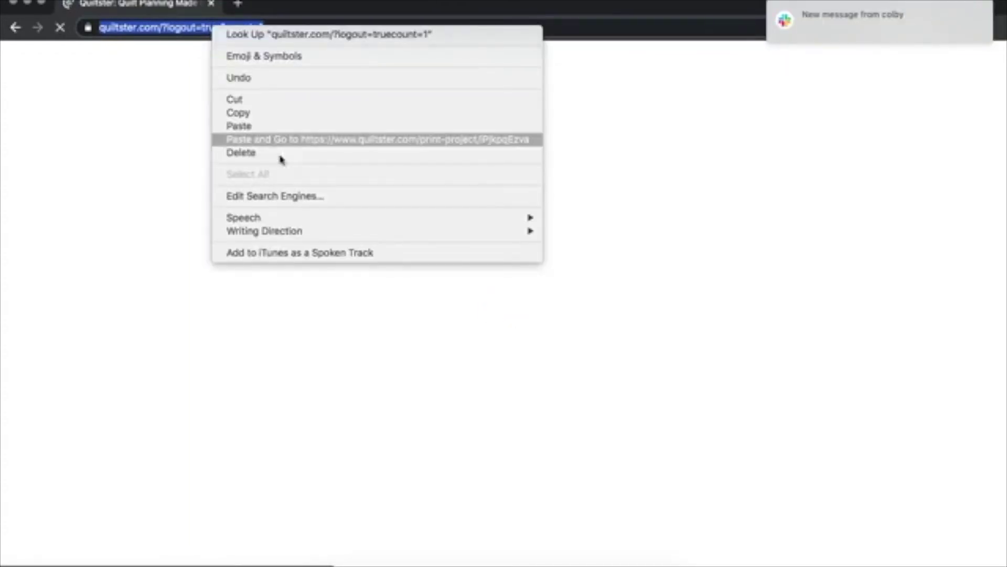
pyautogui.click(254, 139)
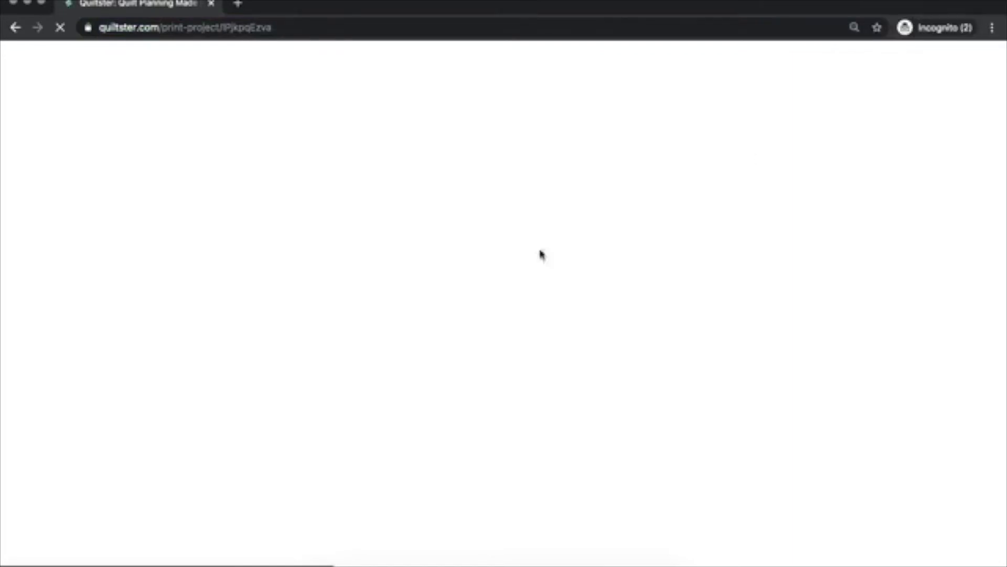
# Return to the regular browser window and look over the project's quilt image and By Block yardage chart
pyautogui.moveTo(288, 11); pyautogui.dragTo(292, 26)
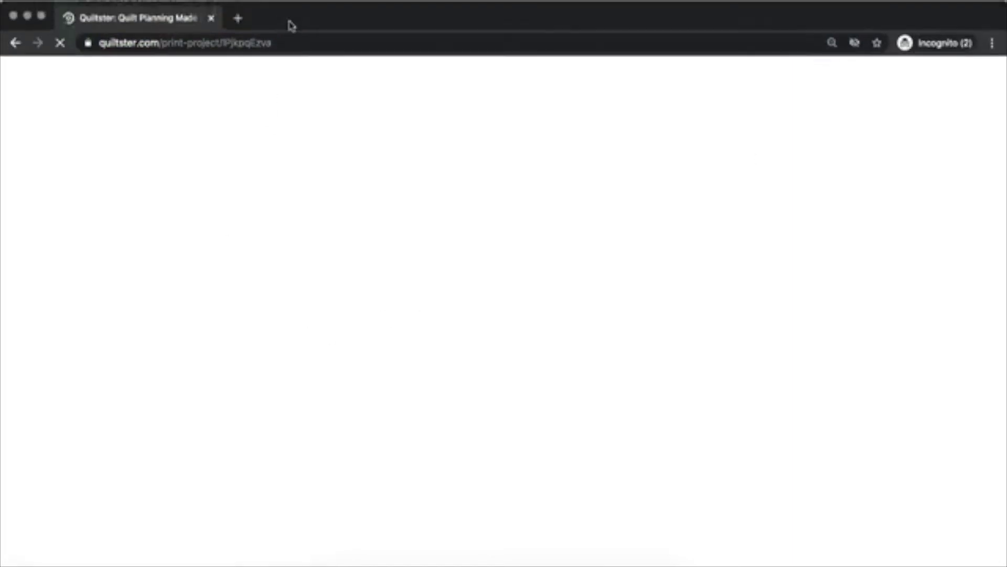
pyautogui.click(299, 7)
pyautogui.scroll(3, 278, 125)
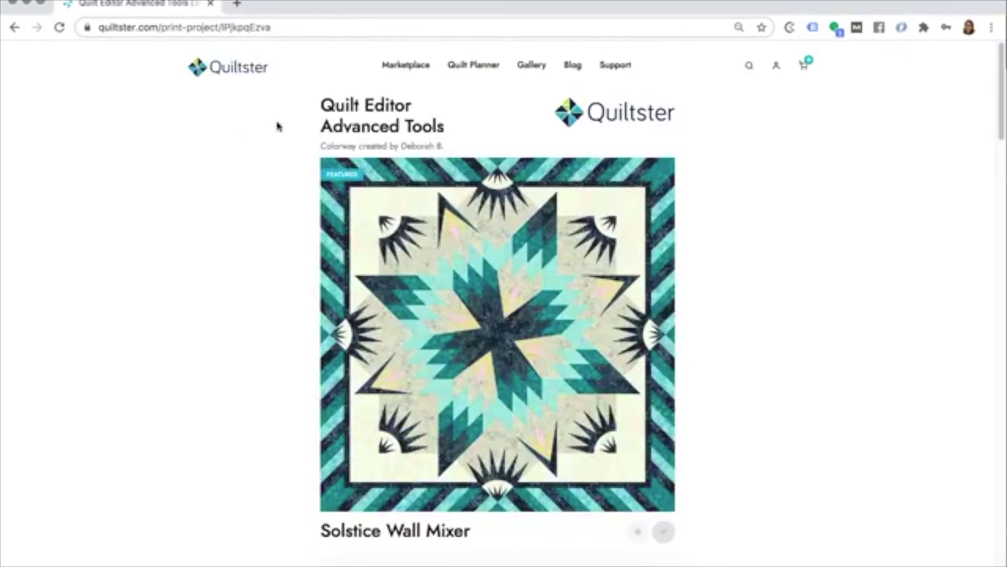
pyautogui.scroll(-2, 232, 261)
pyautogui.scroll(-6, 231, 260)
pyautogui.scroll(-3, 227, 262)
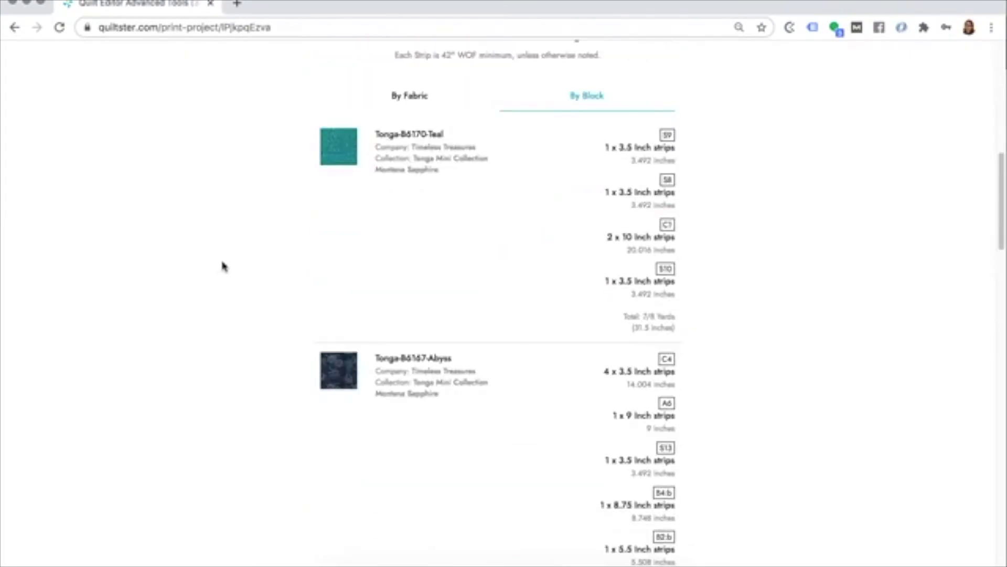
pyautogui.scroll(12, 222, 267)
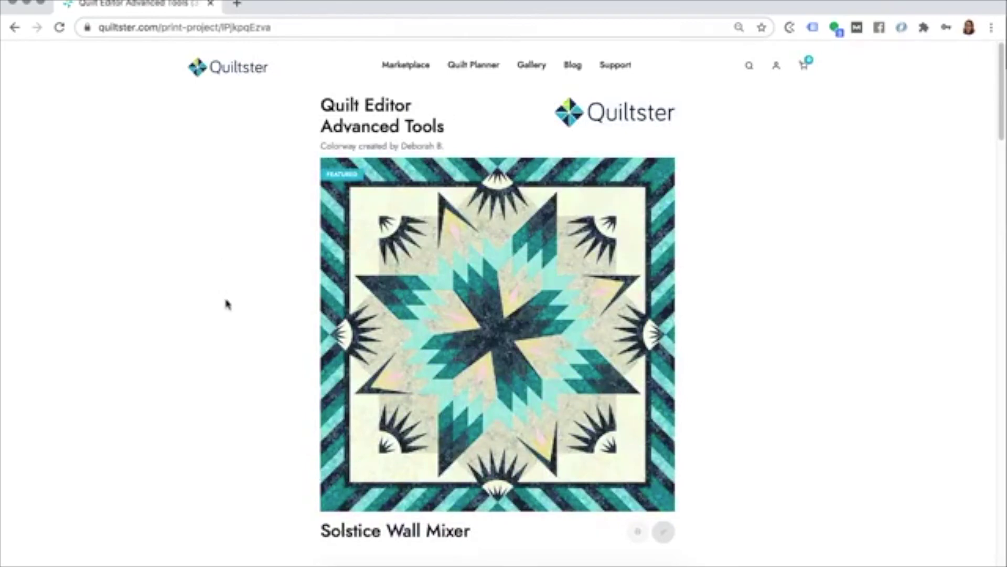
# Look over the quilt image and compare the By Fabric and By Block yardage charts, ending on By Fabric
pyautogui.scroll(-5, 367, 367)
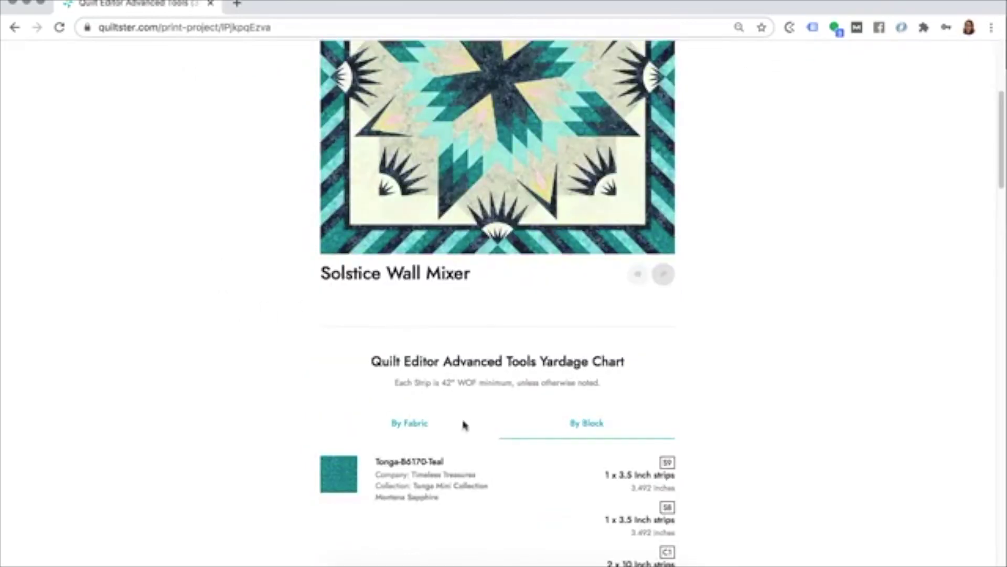
pyautogui.scroll(5, 495, 423)
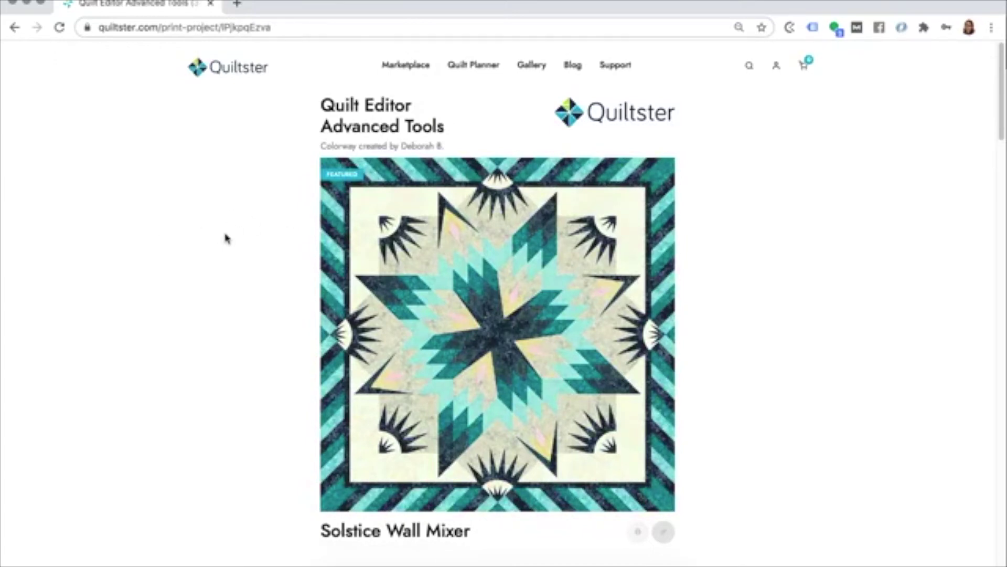
pyautogui.scroll(-5, 226, 238)
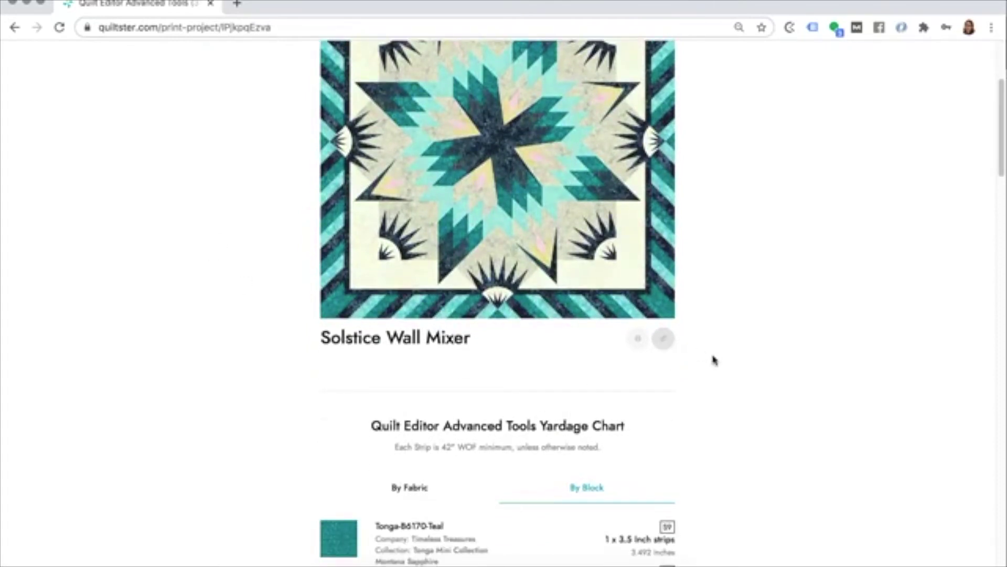
pyautogui.scroll(4, 721, 325)
pyautogui.scroll(-6, 770, 284)
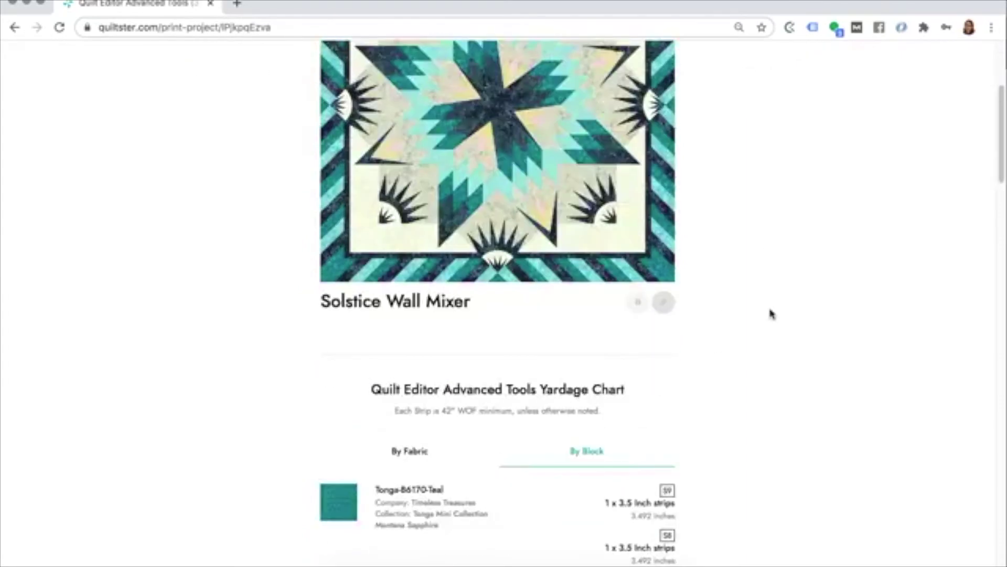
pyautogui.click(411, 235)
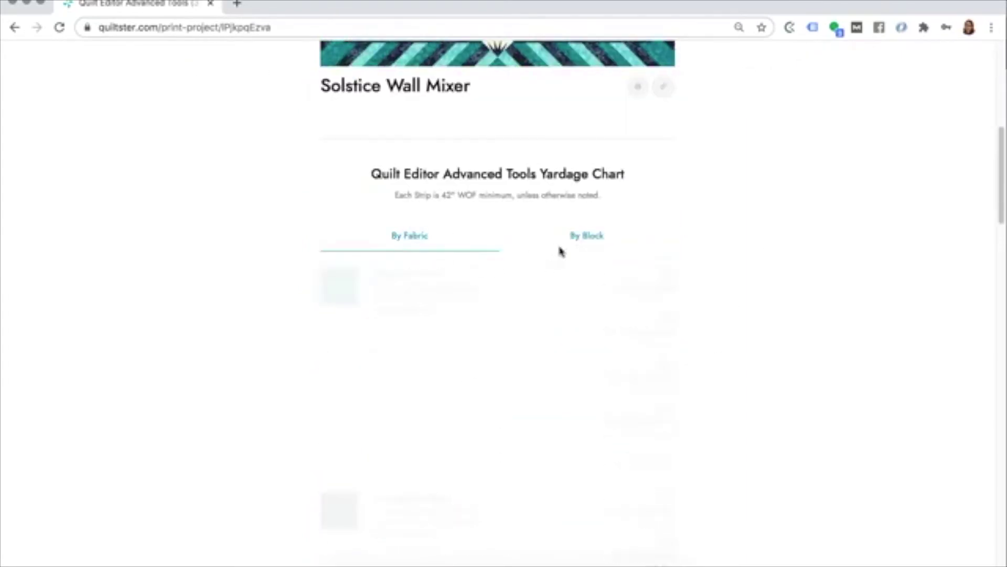
pyautogui.click(603, 231)
pyautogui.click(412, 235)
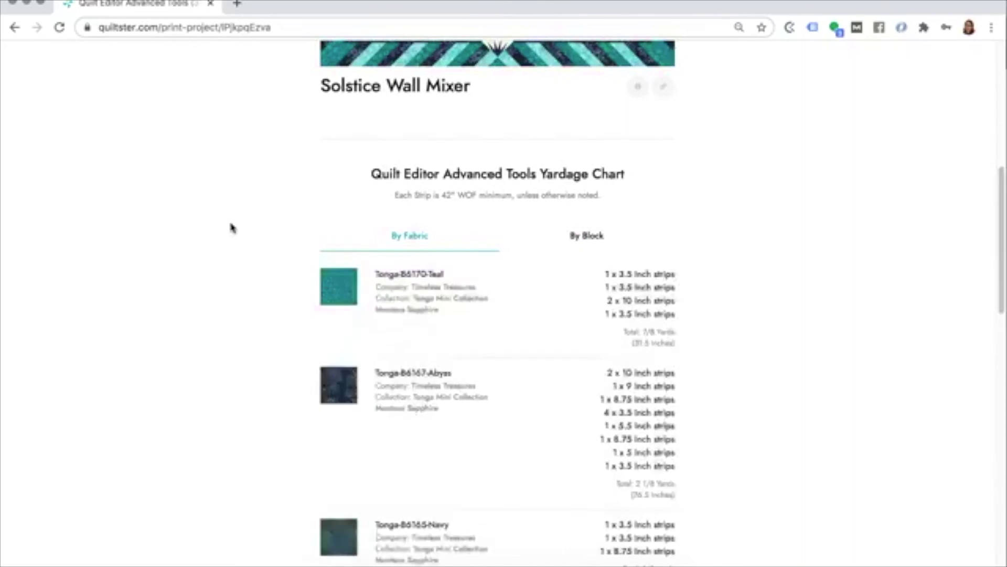
# Examine the By Fabric yardage chart from the Teal fabric through the backing and binding entries, ending at the quilt image
pyautogui.scroll(5, 229, 224)
pyautogui.scroll(-3, 827, 331)
pyautogui.scroll(-10, 838, 353)
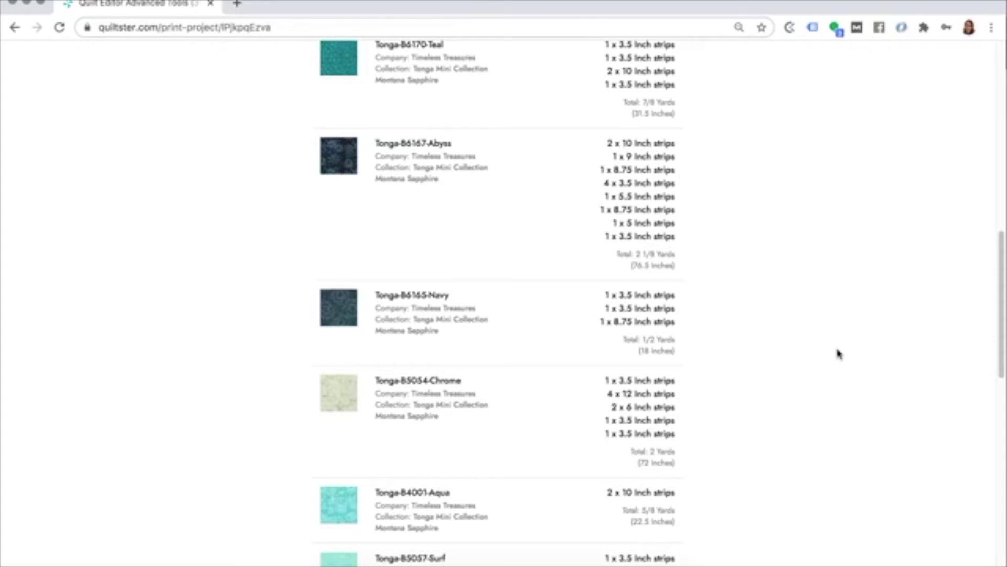
pyautogui.scroll(-2, 501, 477)
pyautogui.moveTo(454, 426); pyautogui.dragTo(374, 424)
pyautogui.click(737, 428)
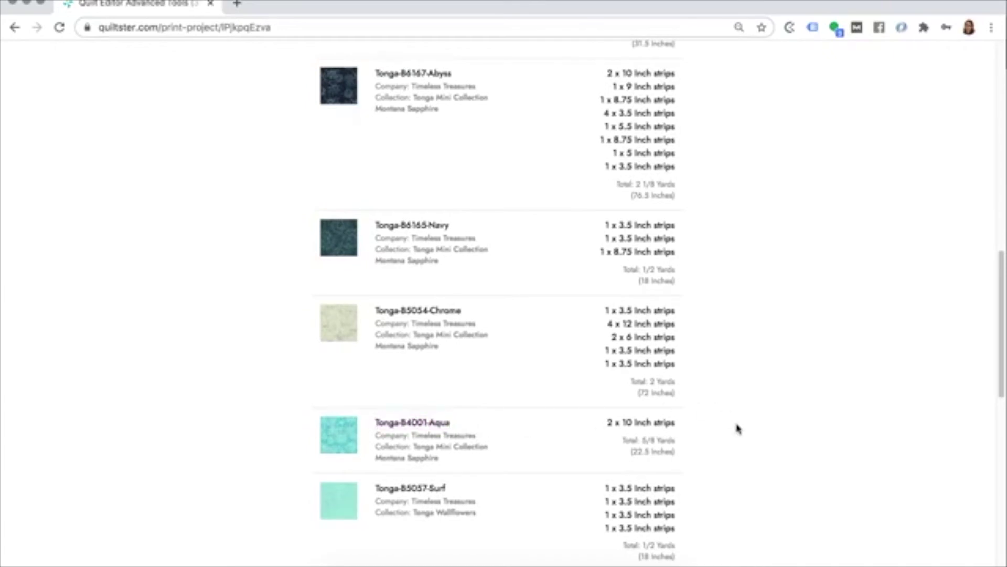
pyautogui.scroll(5, 738, 429)
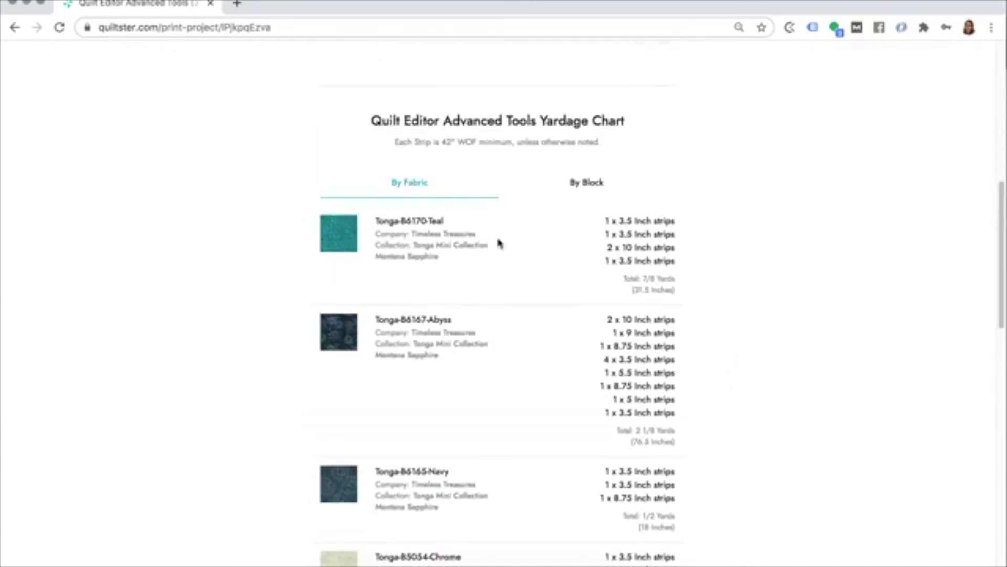
pyautogui.scroll(1, 800, 247)
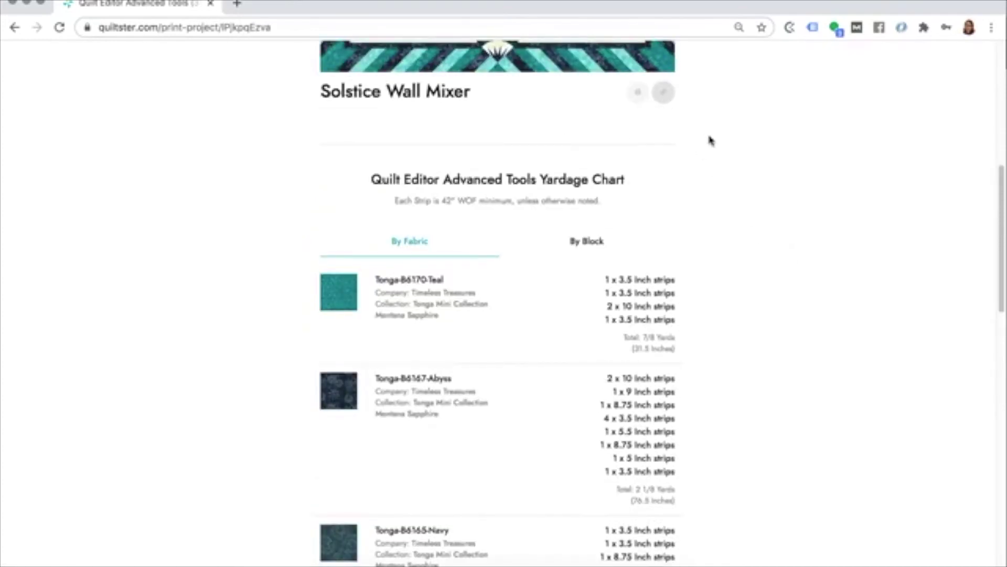
pyautogui.scroll(-3, 756, 187)
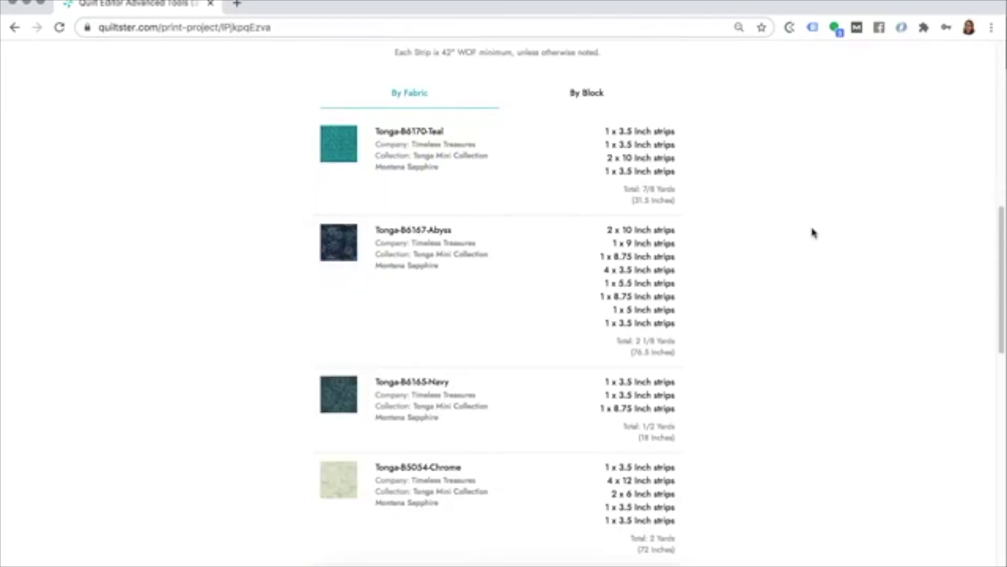
pyautogui.scroll(-1, 814, 243)
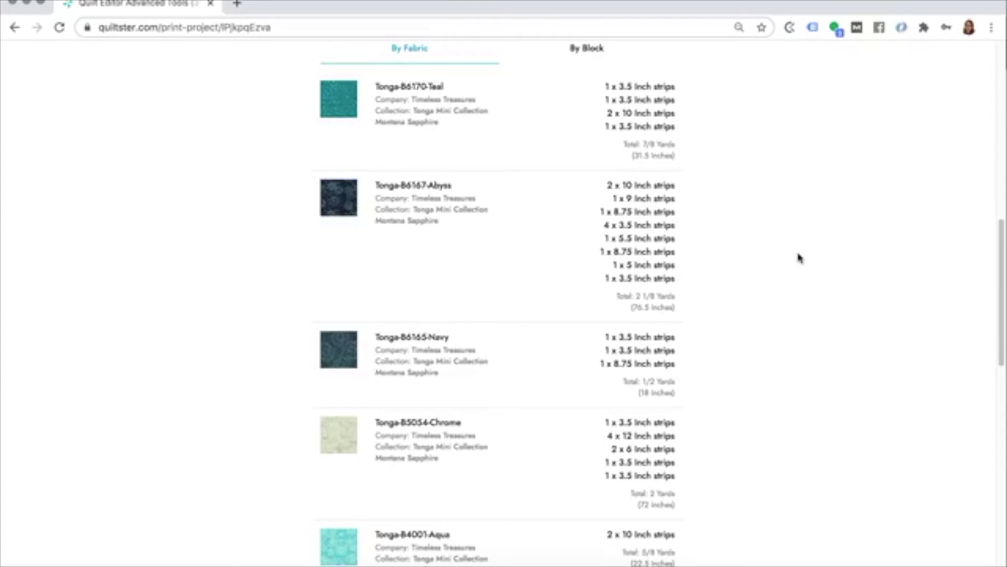
pyautogui.scroll(-7, 800, 258)
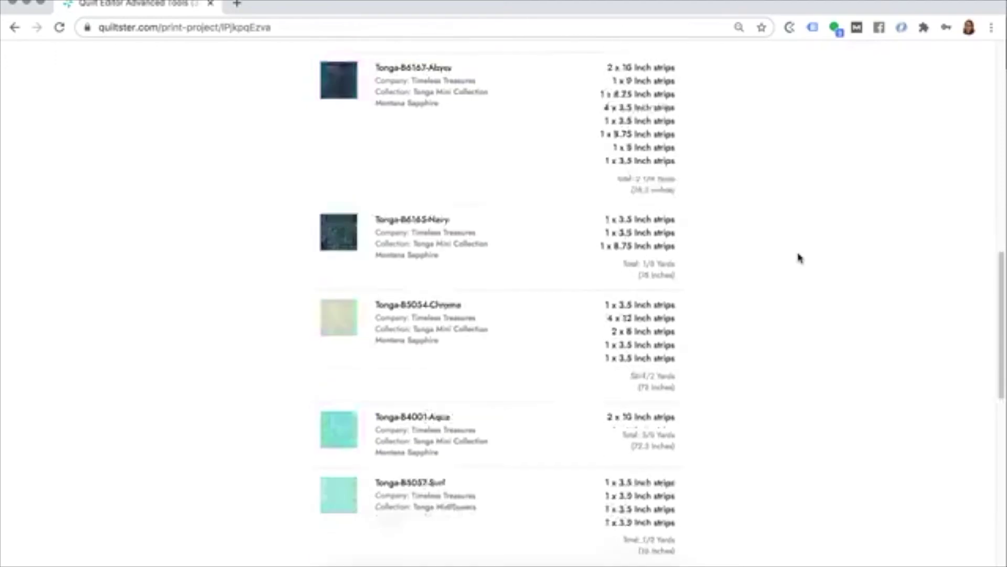
pyautogui.scroll(-7, 798, 259)
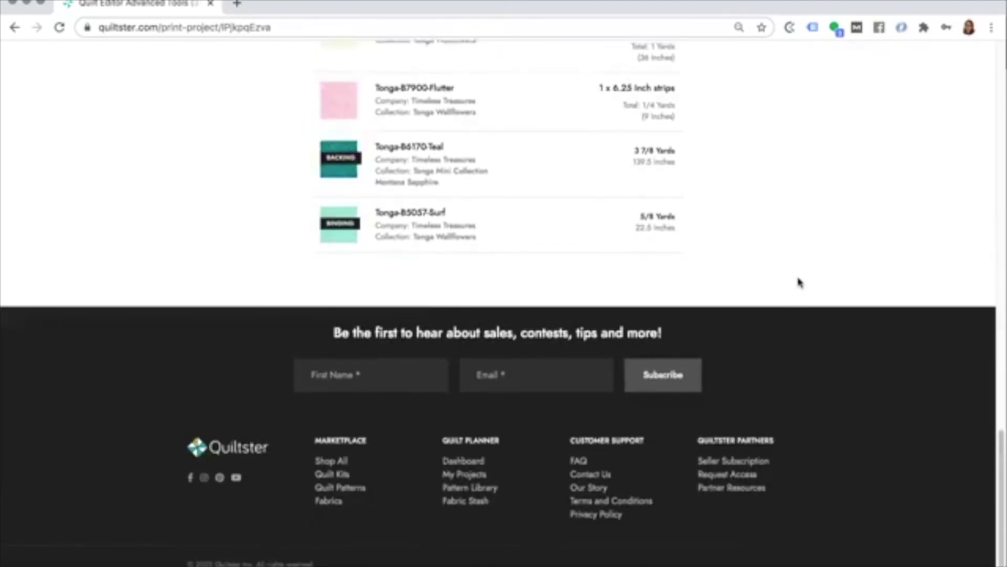
pyautogui.scroll(15, 800, 283)
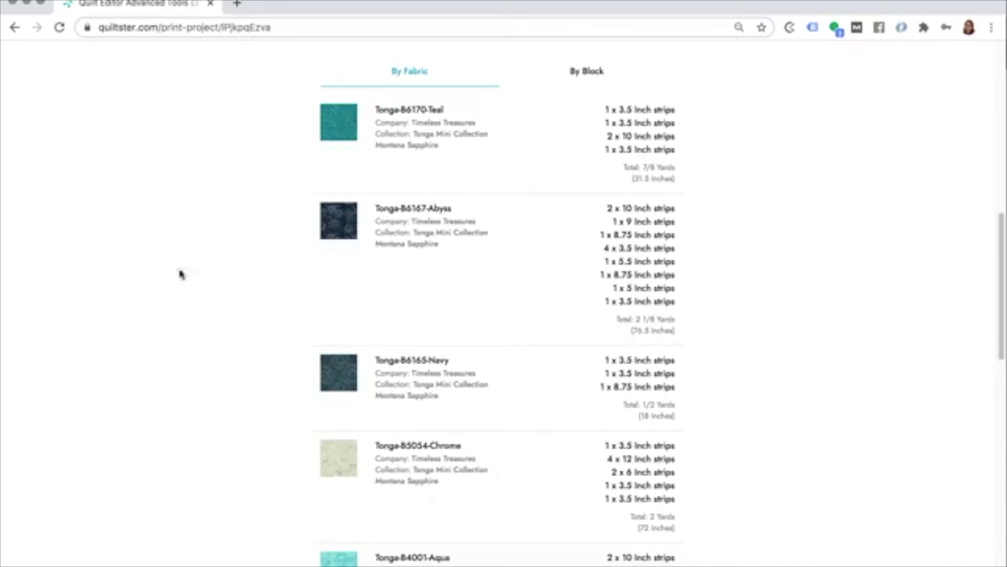
pyautogui.scroll(15, 158, 267)
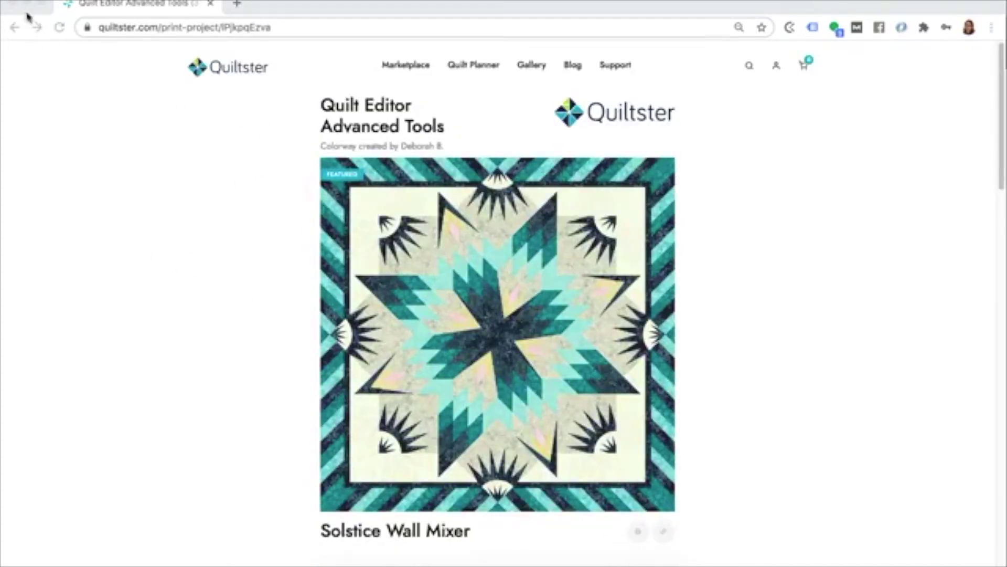
# Return to the project in the quilt editor and preview the quilt against the dark background before restoring the light one
pyautogui.click(74, 96)
pyautogui.click(14, 27)
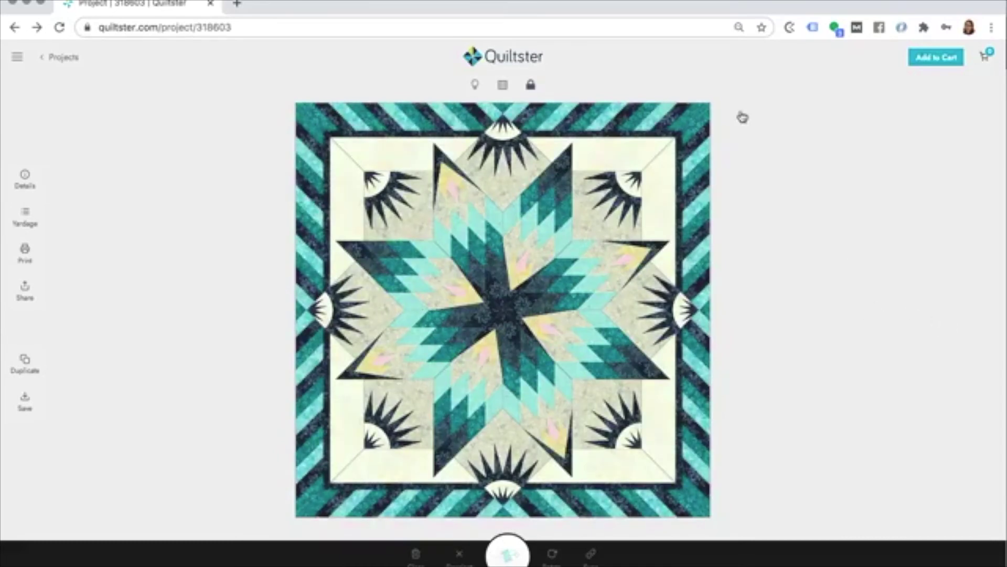
pyautogui.click(478, 88)
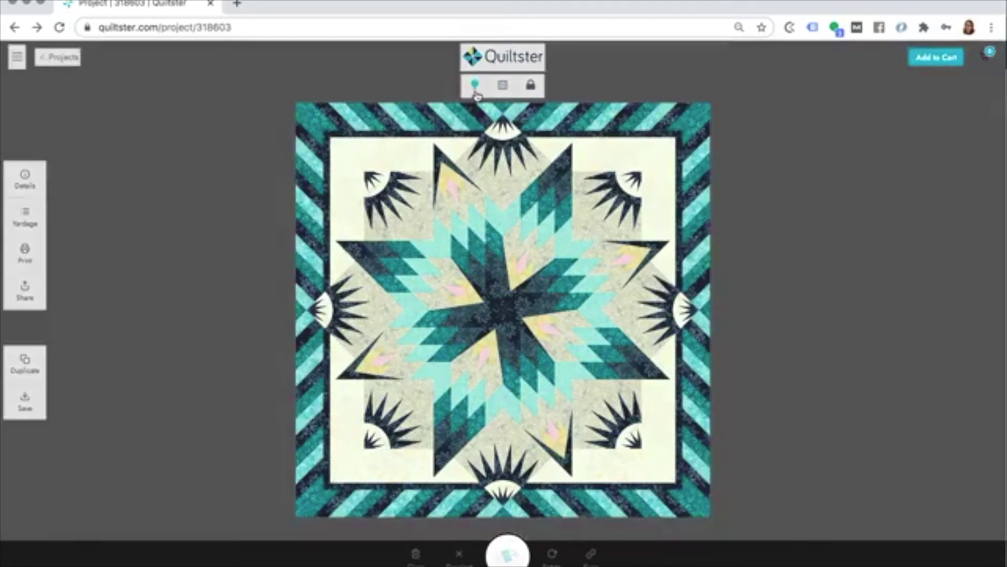
pyautogui.click(475, 92)
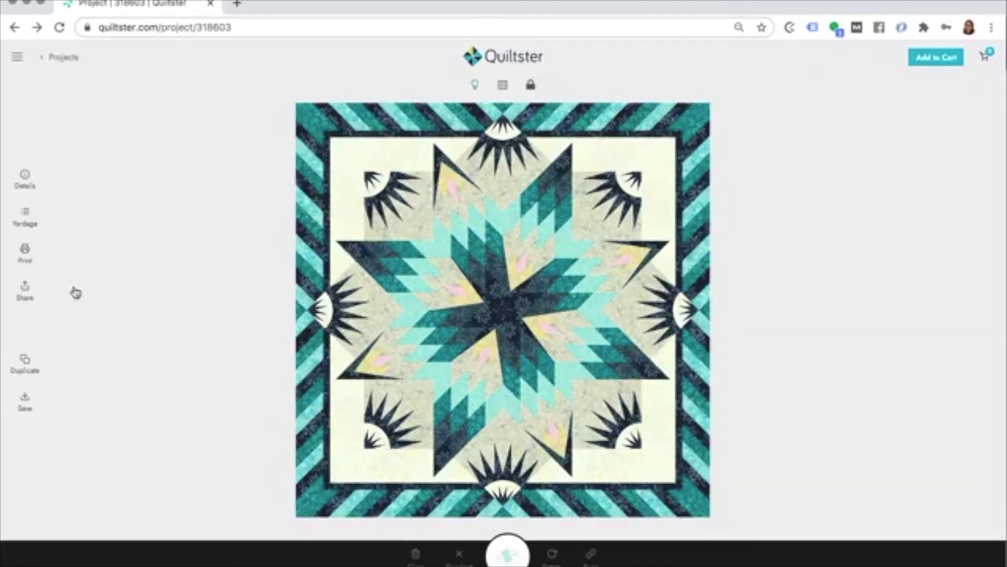
# Publish the Quilt Editor Advanced Tools project to the public Quiltster Gallery and open its gallery page
pyautogui.click(26, 295)
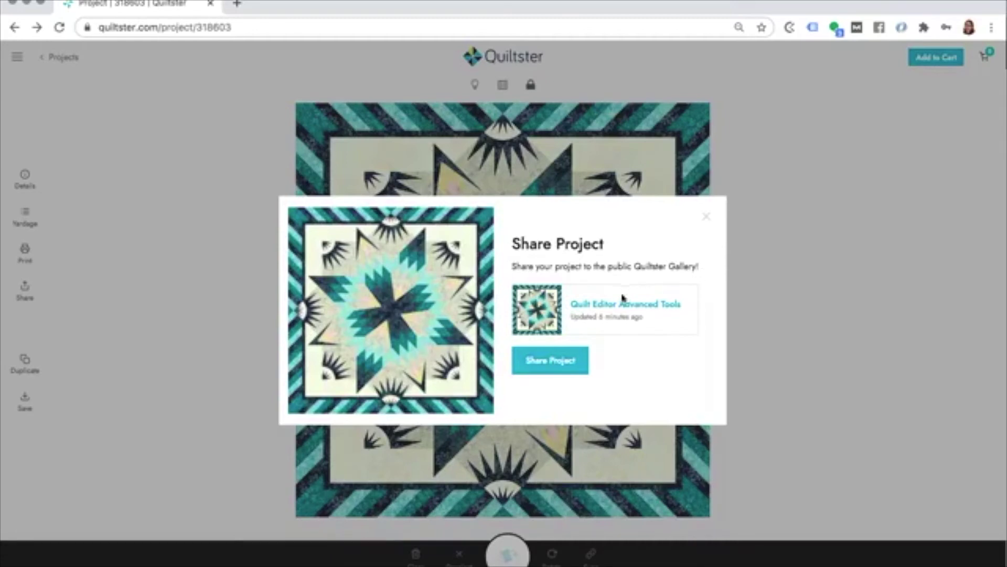
pyautogui.click(551, 365)
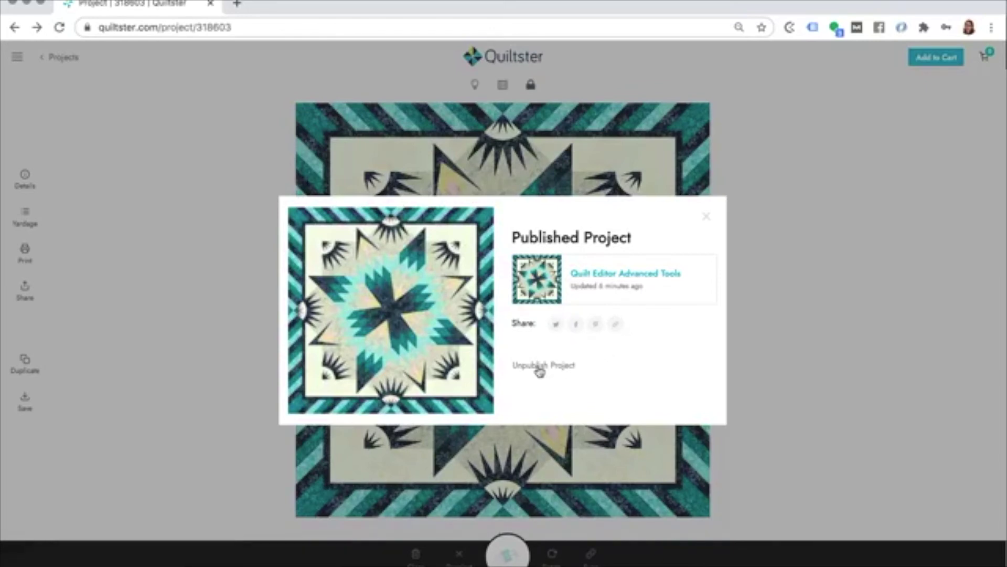
pyautogui.click(597, 275)
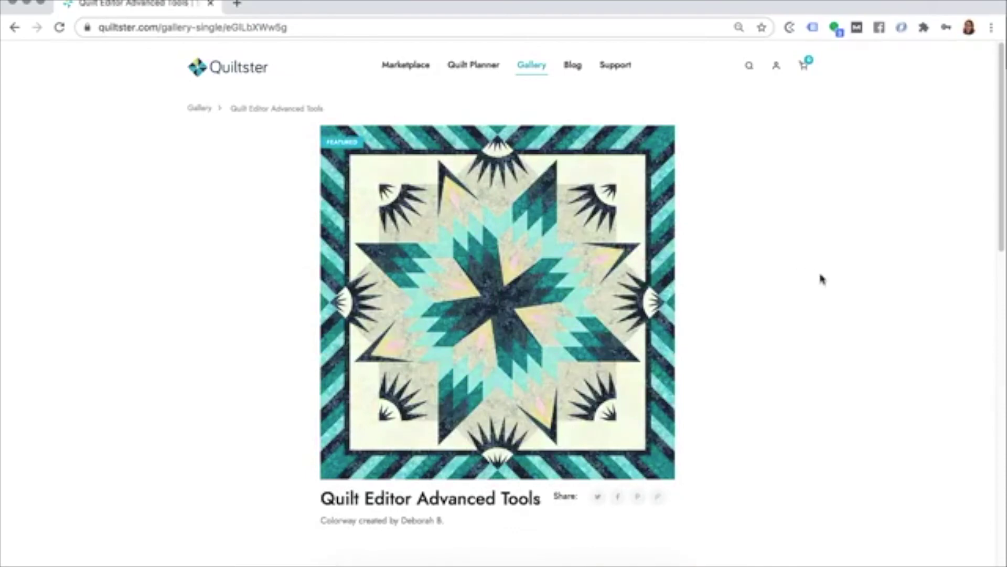
# Look over the project's gallery page, including the quilt image, the pattern details and the member gallery
pyautogui.scroll(-9, 816, 282)
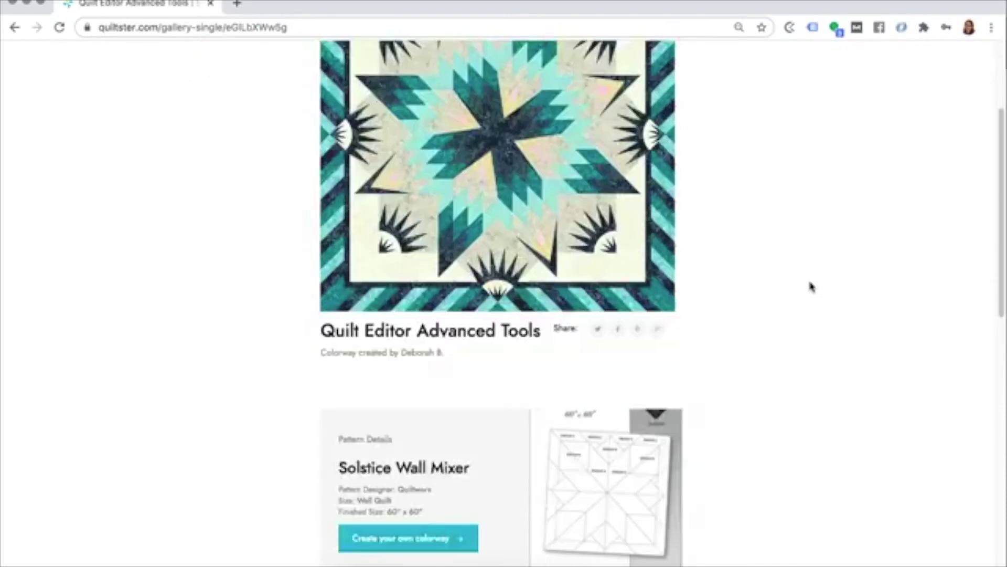
pyautogui.scroll(-5, 813, 289)
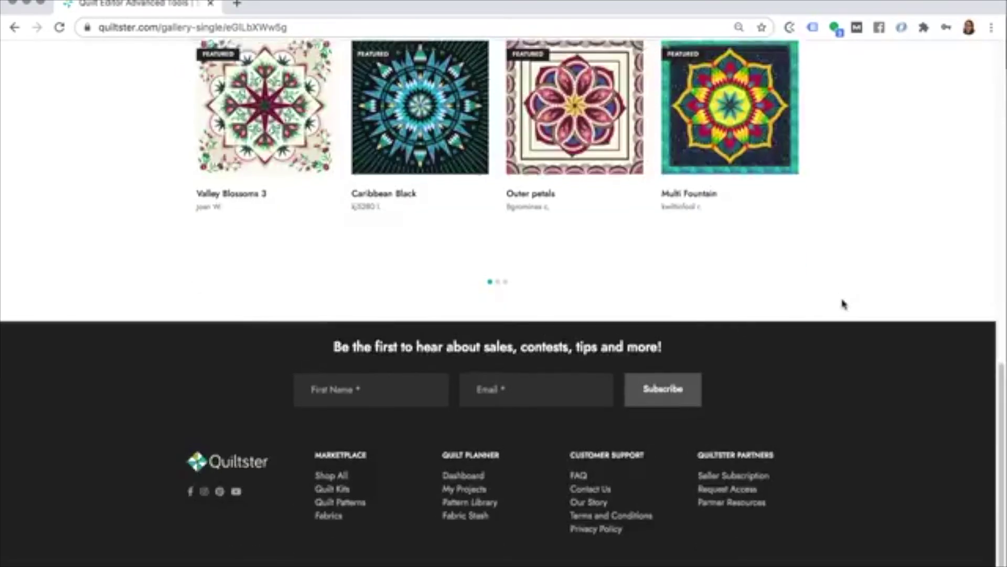
pyautogui.scroll(12, 842, 301)
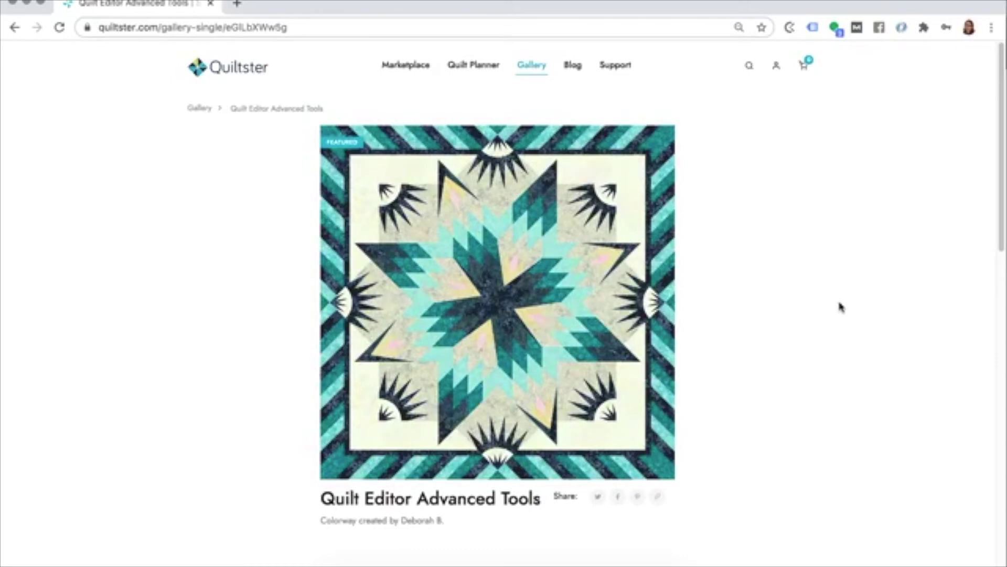
pyautogui.scroll(-2, 829, 309)
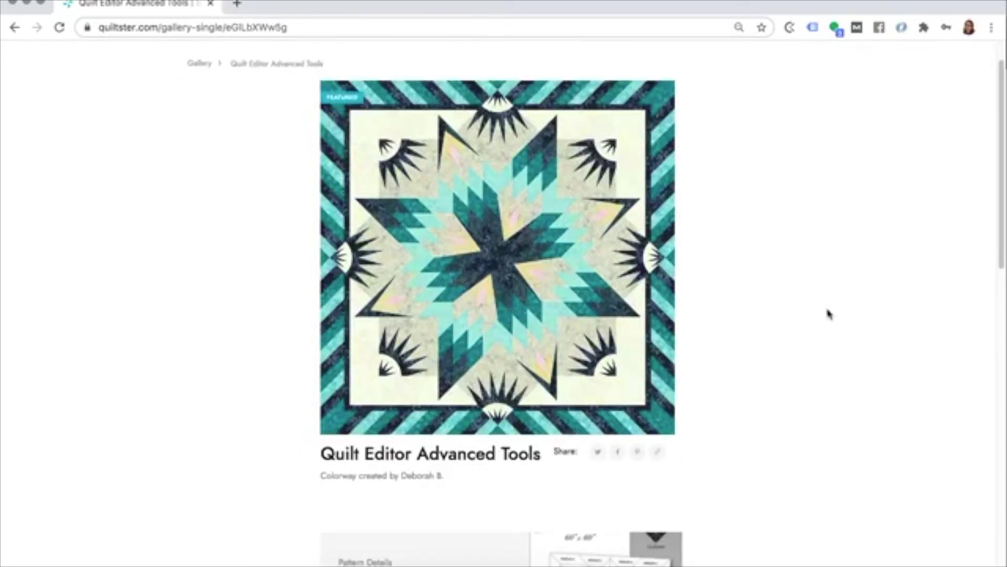
# Share the gallery project publicly to the Facebook News Feed with the Quiltster page tagged in the post
pyautogui.click(619, 454)
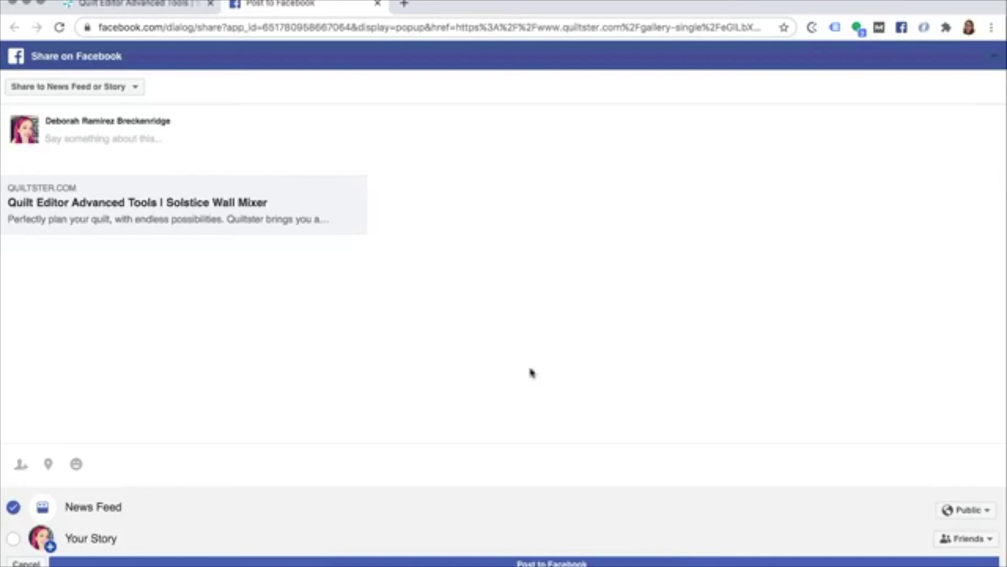
pyautogui.write('@')
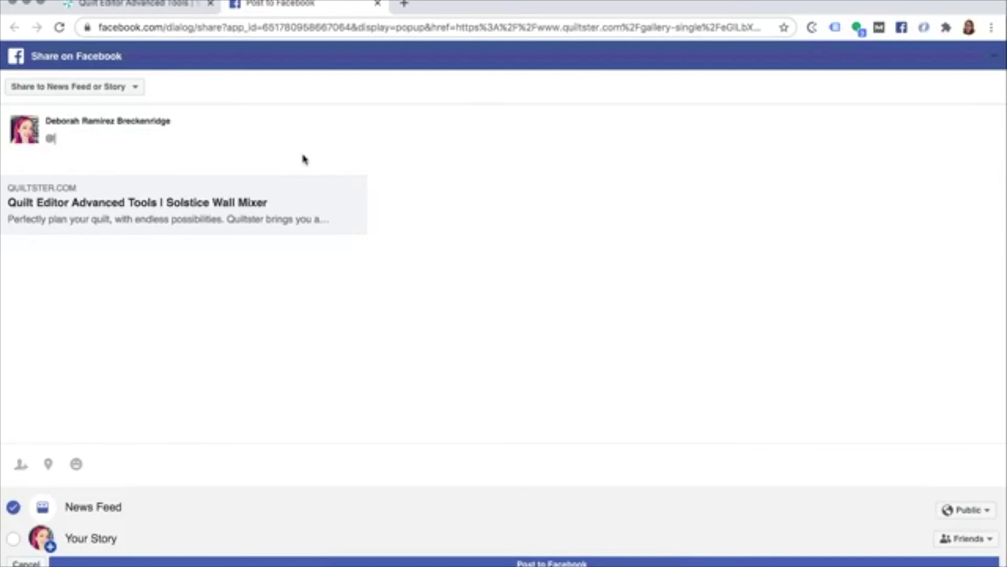
pyautogui.write('thequ')
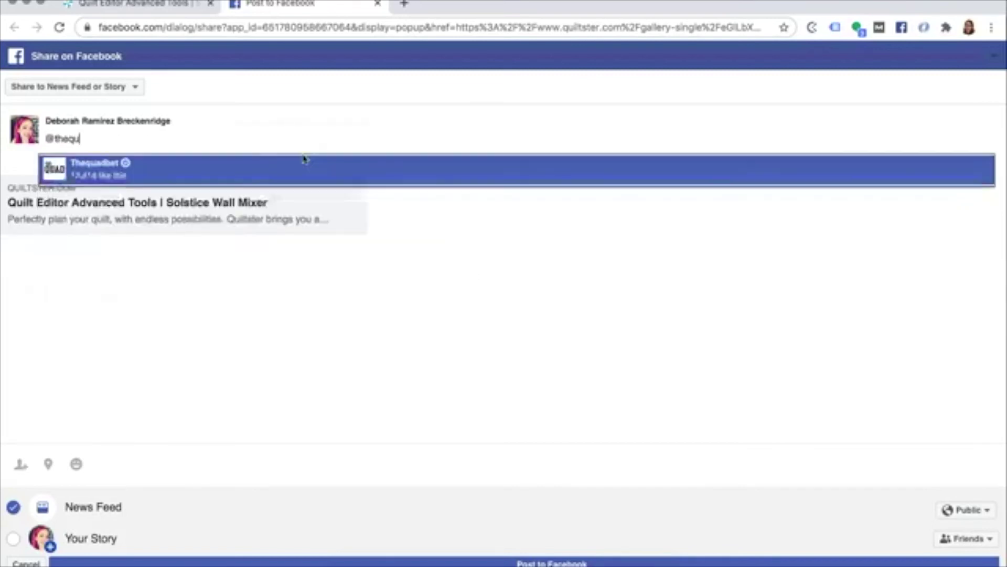
pyautogui.write('iltster')
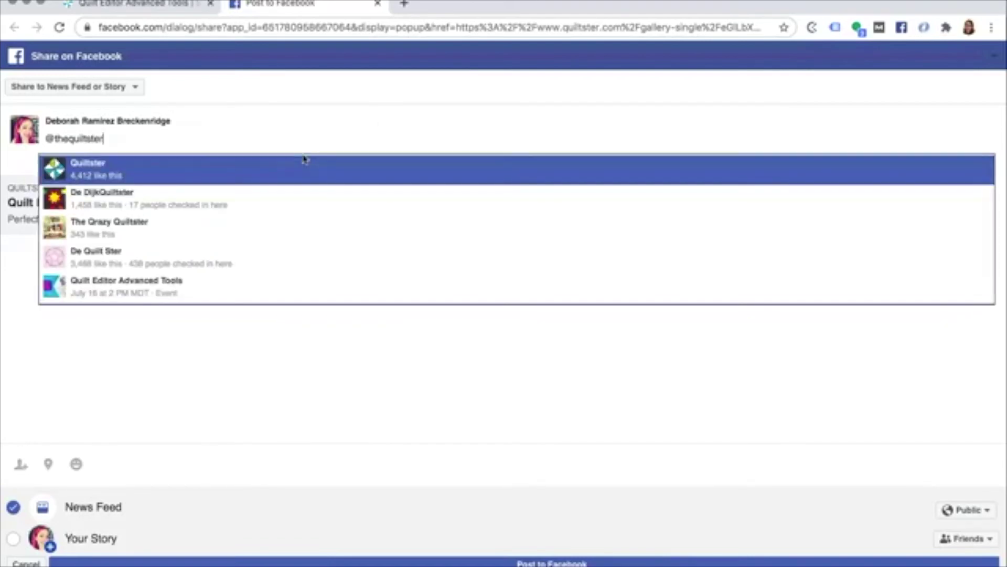
pyautogui.click(263, 162)
pyautogui.click(73, 169)
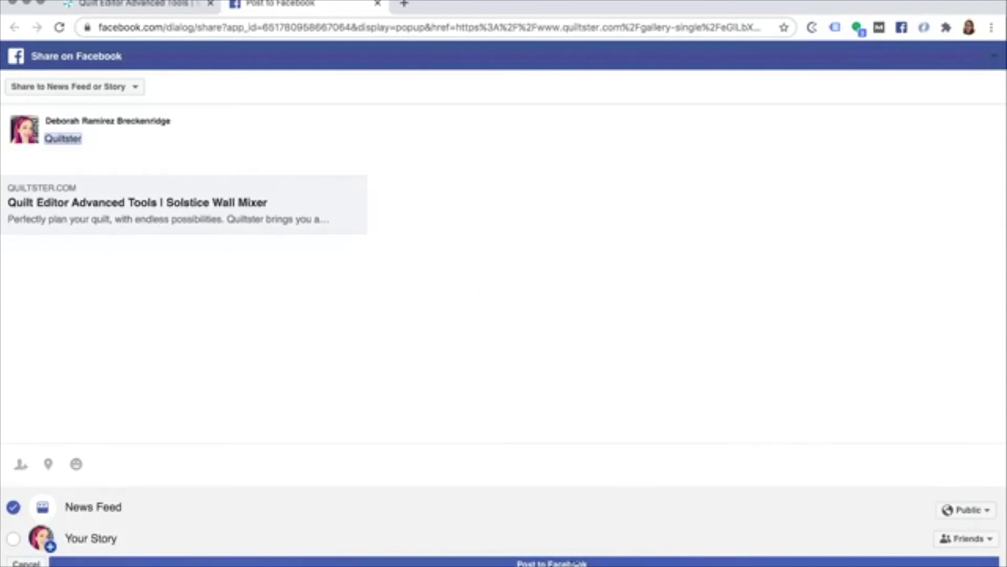
pyautogui.click(577, 562)
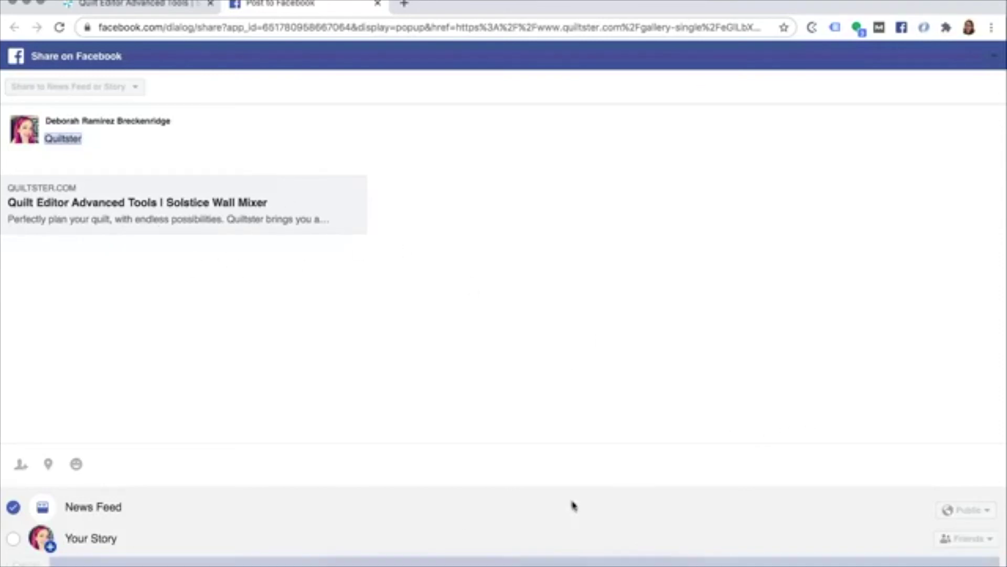
# Return to the project's gallery page and copy its shareable link
pyautogui.click(146, 6)
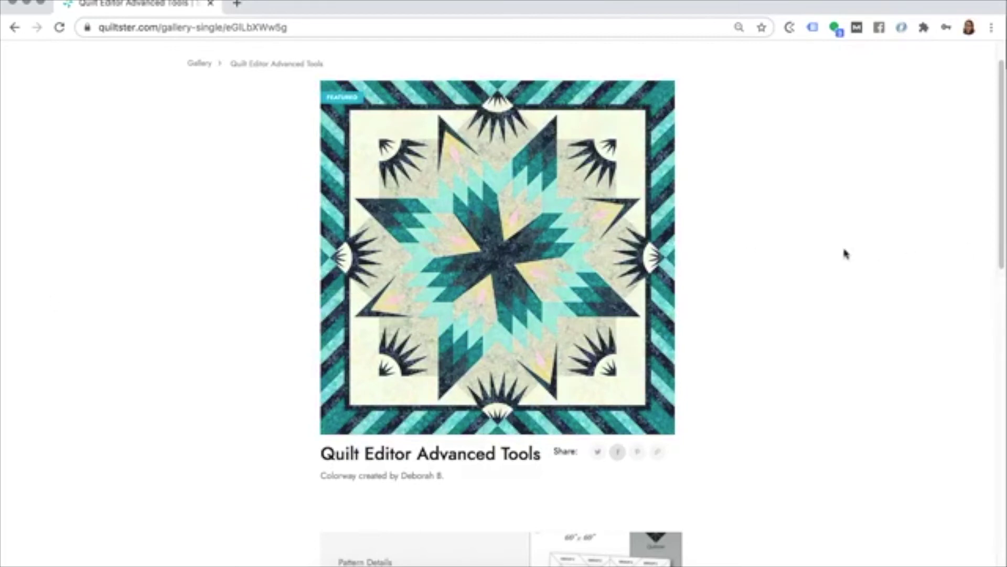
pyautogui.scroll(-4, 844, 261)
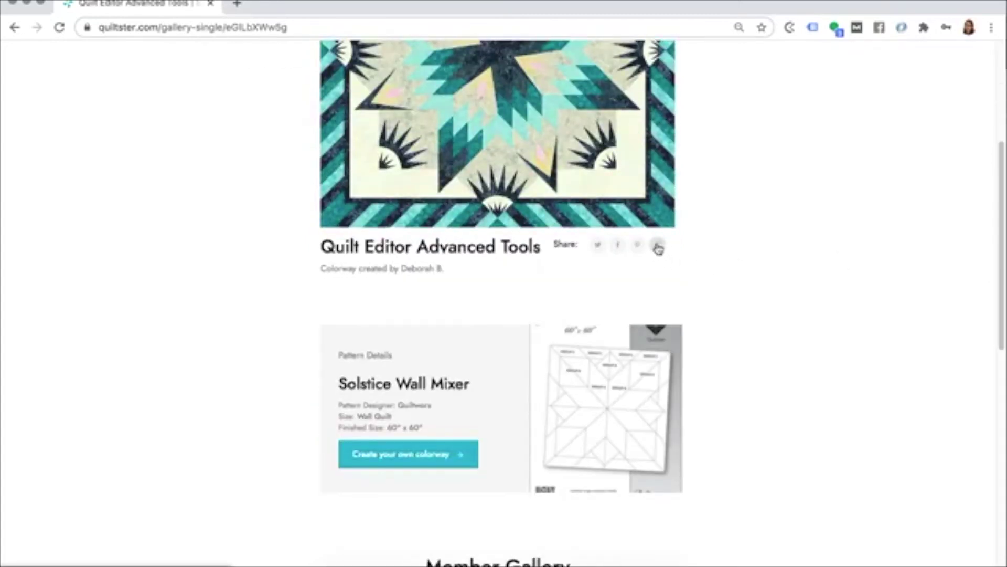
pyautogui.click(658, 245)
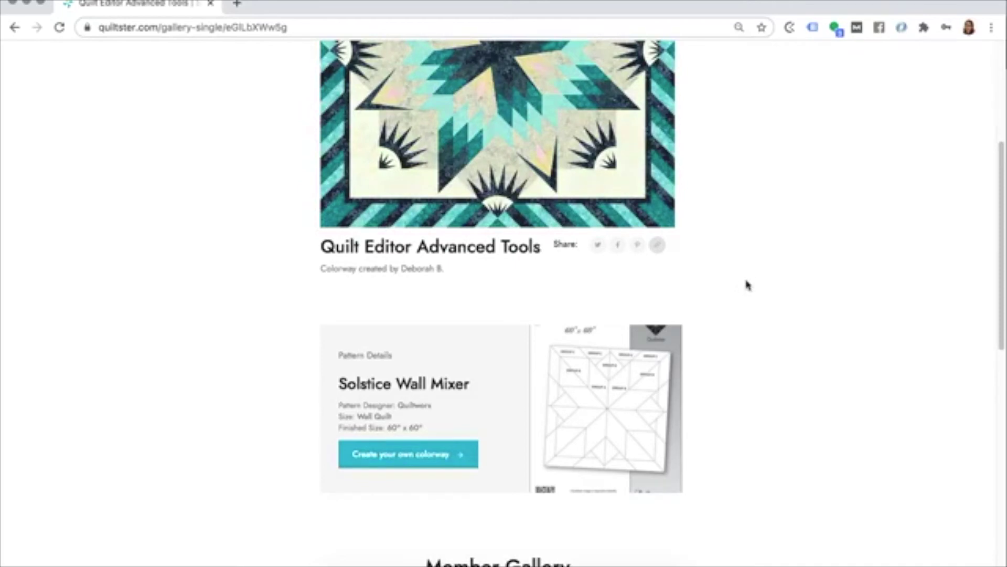
pyautogui.scroll(5, 775, 289)
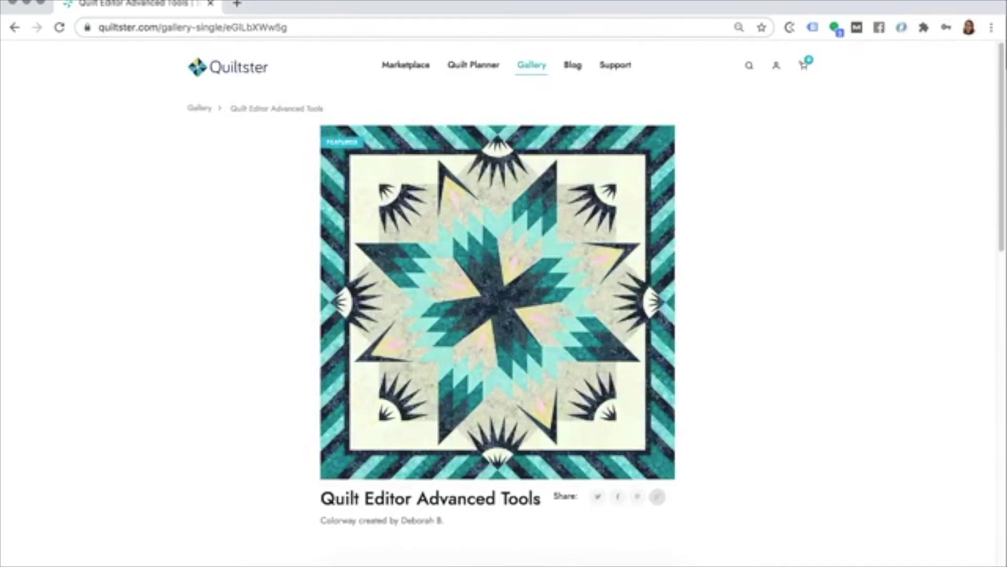
pyautogui.scroll(-1, 816, 220)
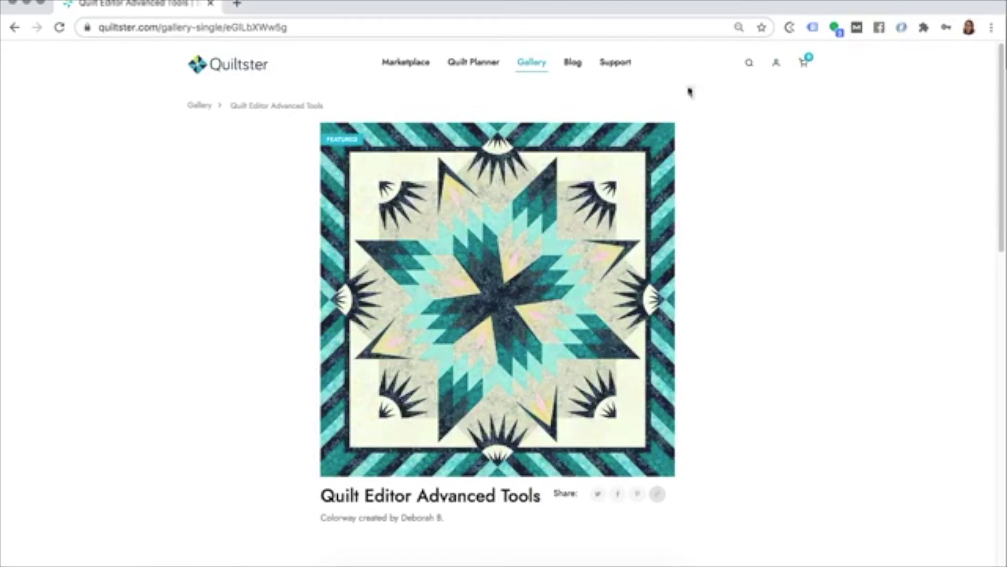
pyautogui.scroll(-1, 528, 334)
pyautogui.scroll(1, 527, 334)
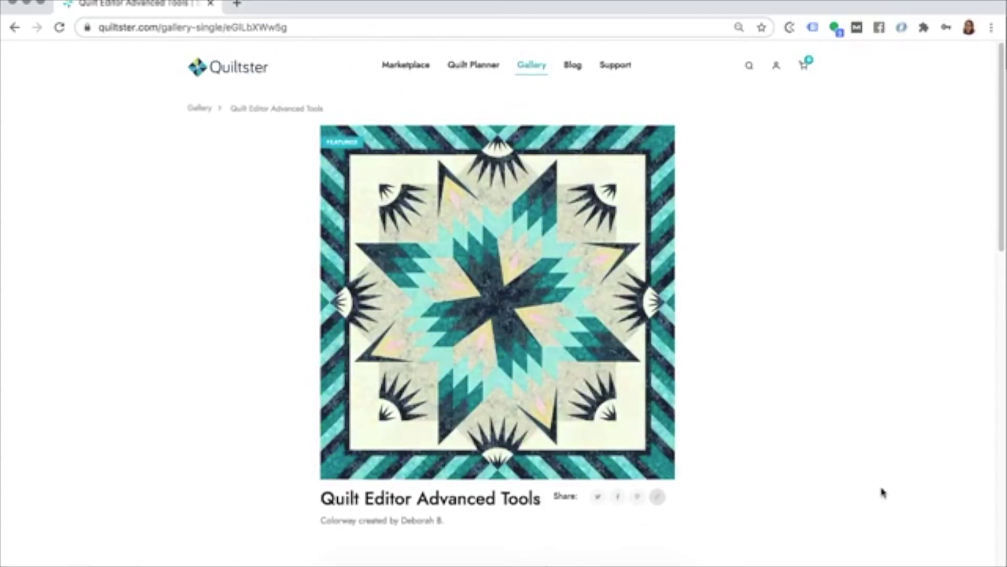
# Open the Quilt Planner dashboard and browse through the recent projects
pyautogui.click(475, 64)
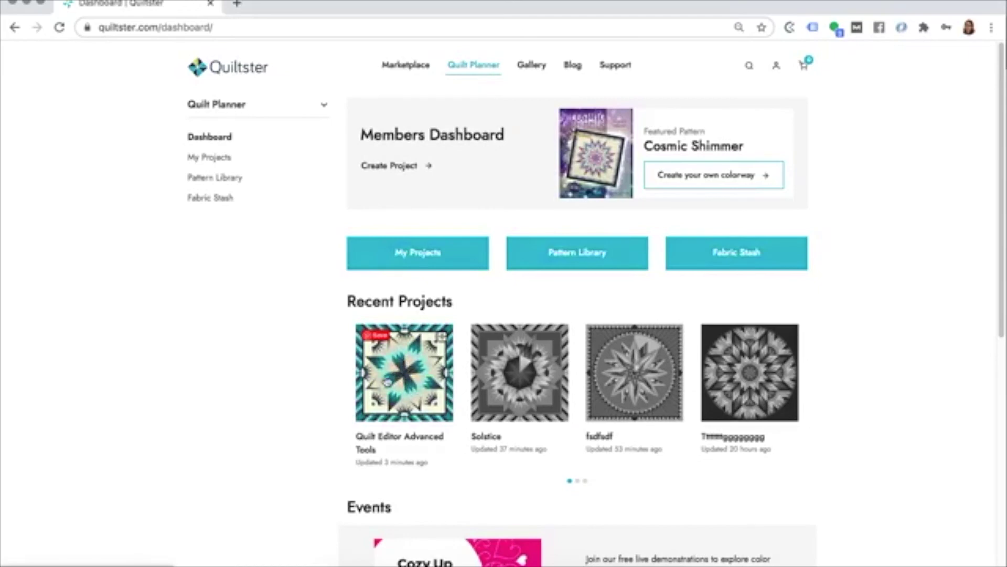
pyautogui.click(577, 481)
pyautogui.click(585, 481)
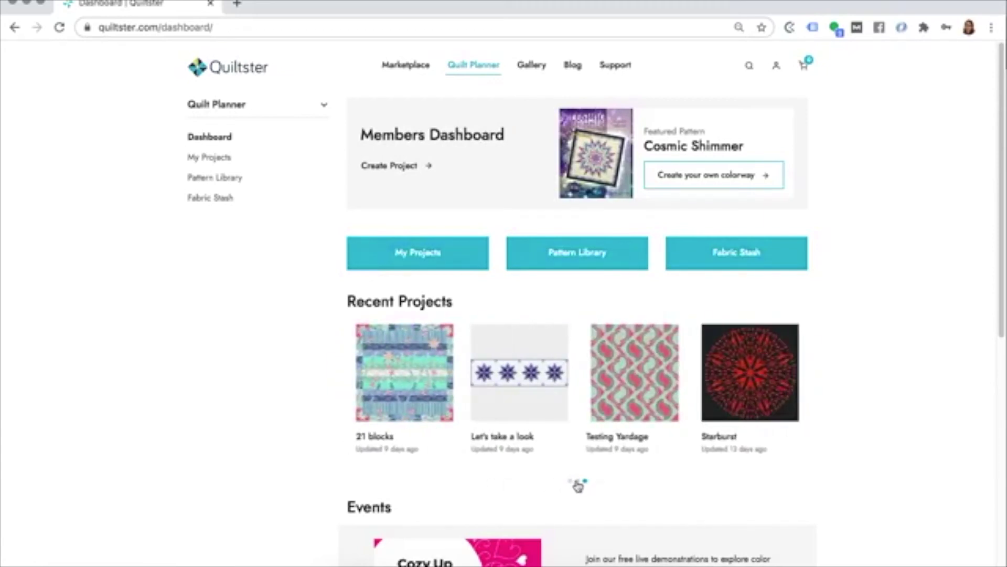
pyautogui.click(571, 481)
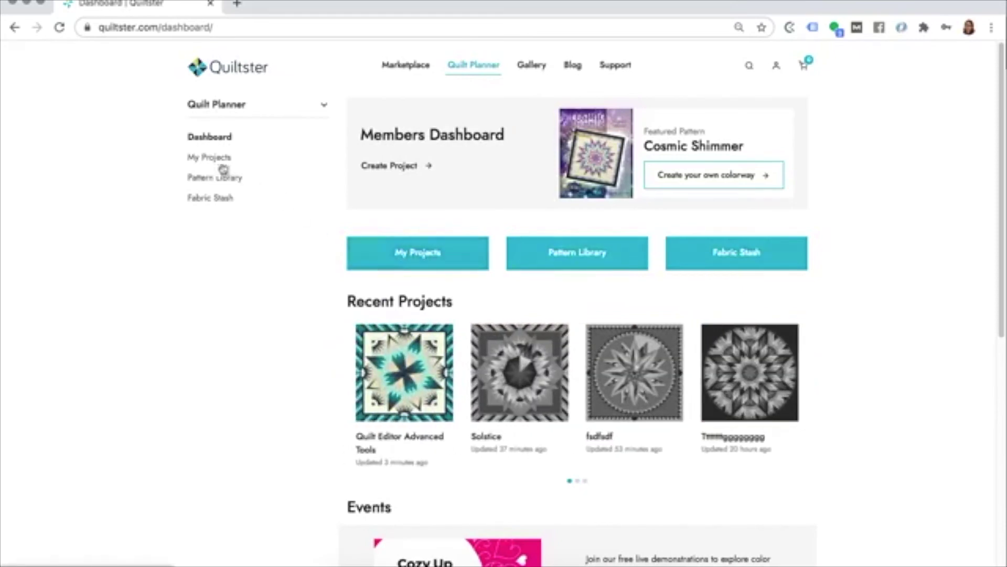
# Reopen the Quilt Editor Advanced Tools project from the My Projects list in the quilt editor
pyautogui.click(414, 256)
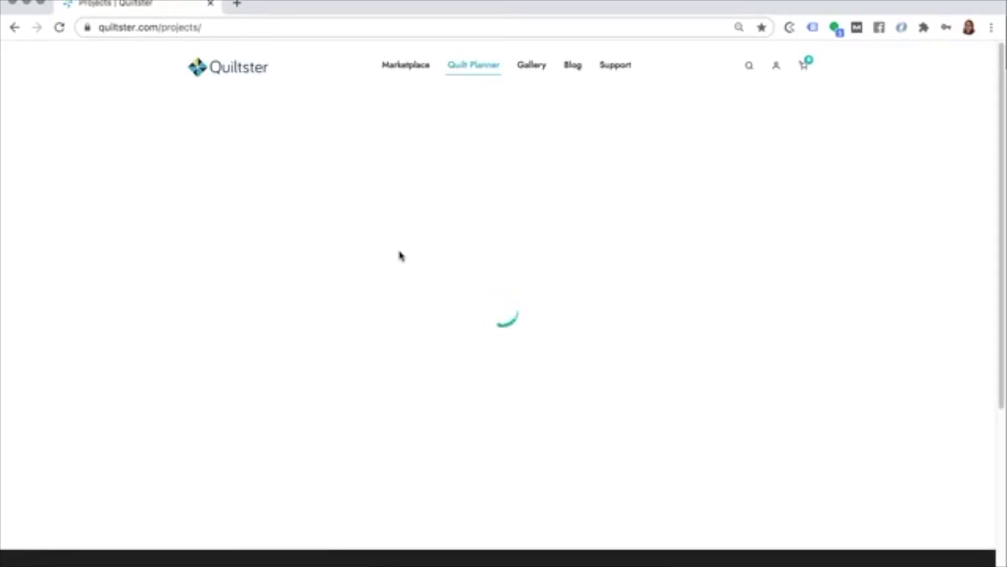
pyautogui.click(595, 198)
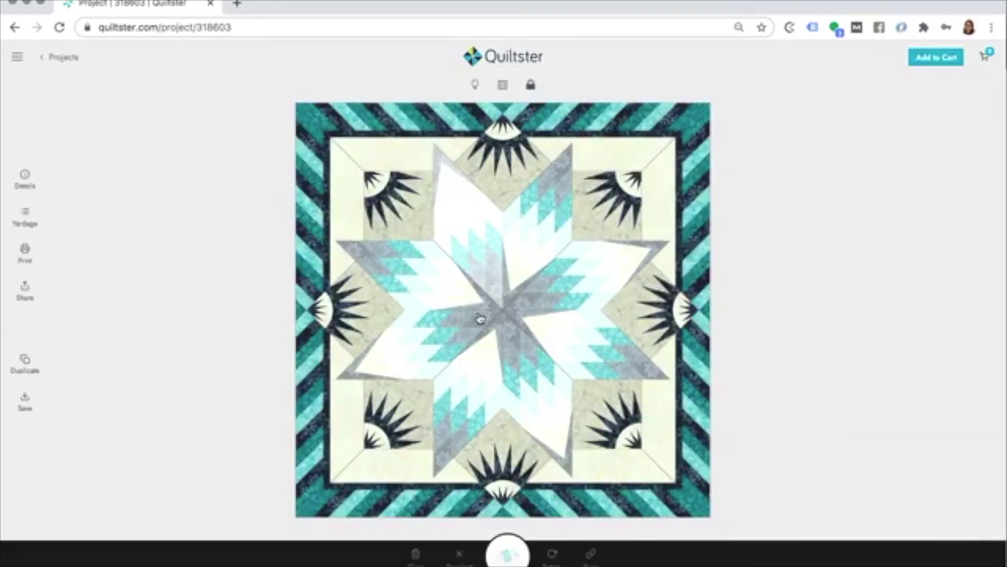
pyautogui.click(481, 316)
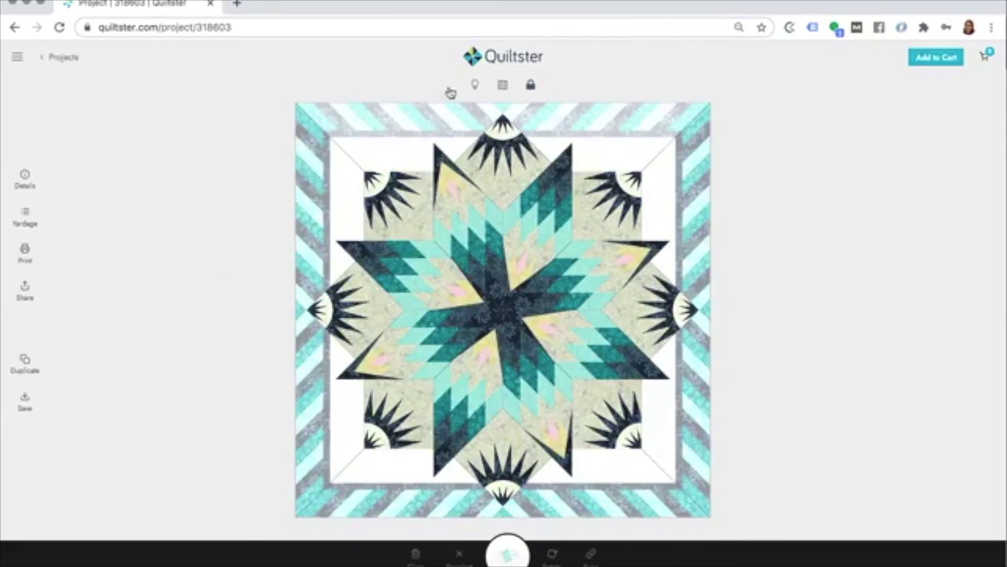
pyautogui.click(498, 88)
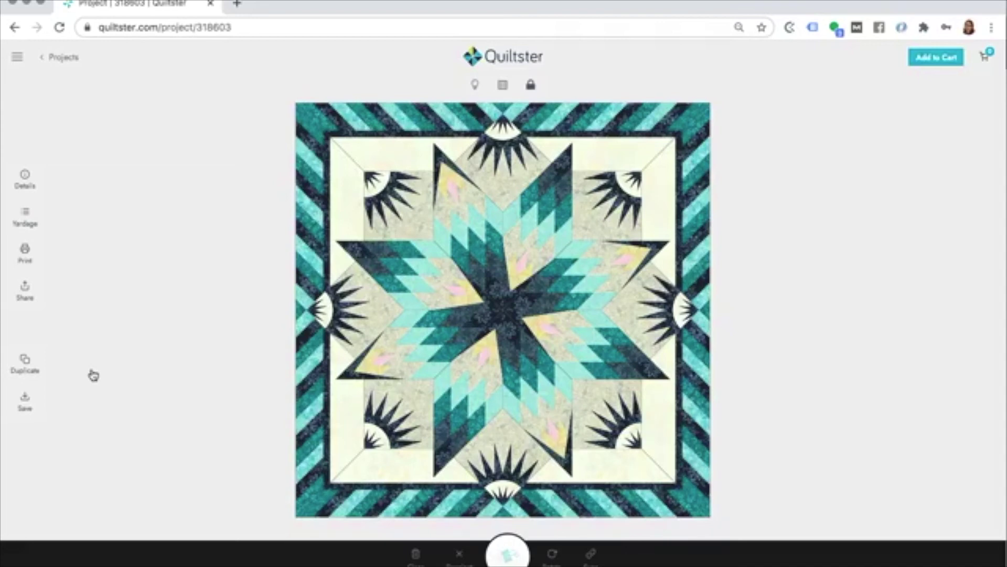
# Check the project ID in the Quilt Editor Advanced Tools project's details, then close the details
pyautogui.click(25, 365)
pyautogui.click(26, 182)
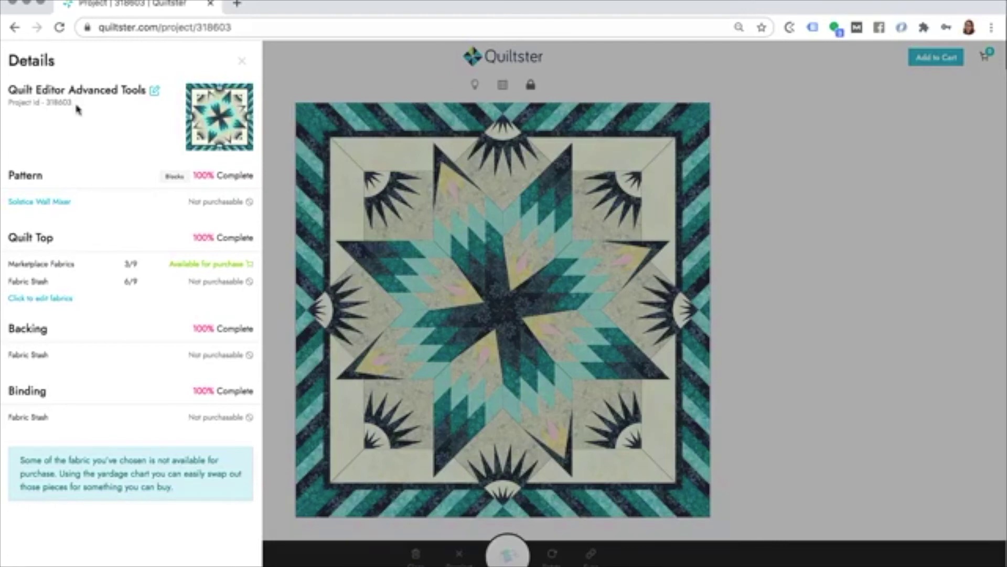
pyautogui.moveTo(74, 103); pyautogui.dragTo(45, 103)
pyautogui.tripleClick(77, 106)
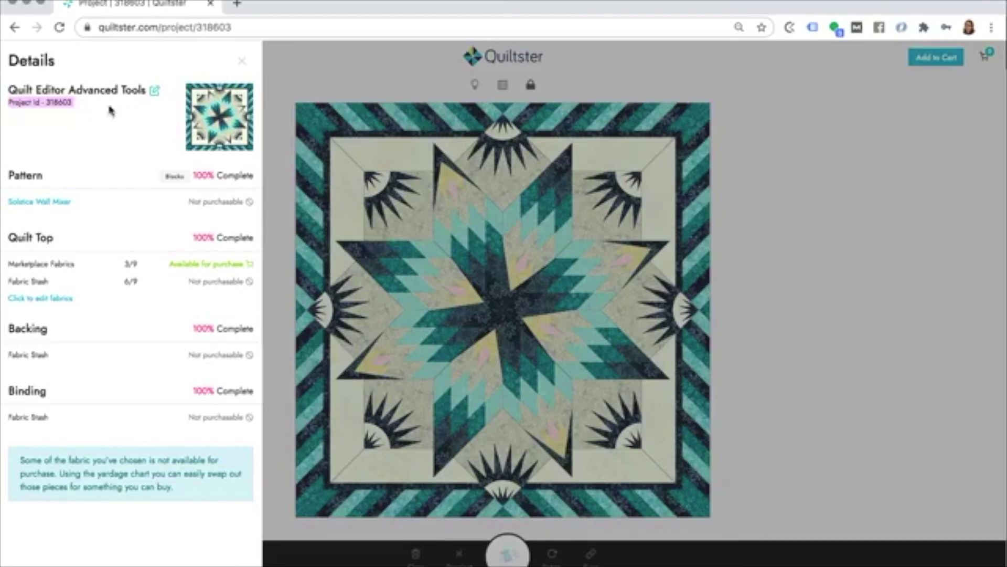
pyautogui.click(77, 106)
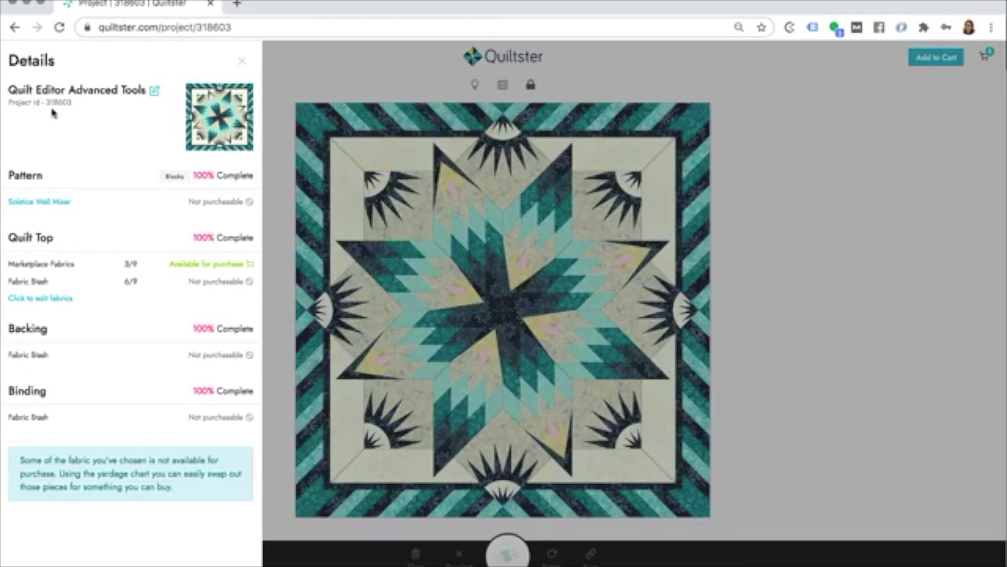
pyautogui.click(241, 60)
pyautogui.click(236, 27)
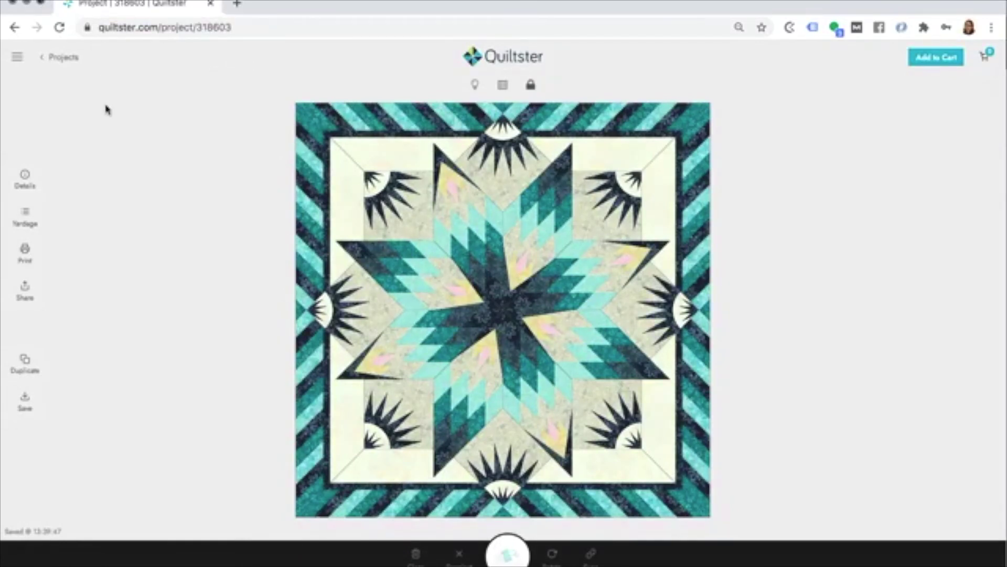
pyautogui.press('ctrl+super+f')
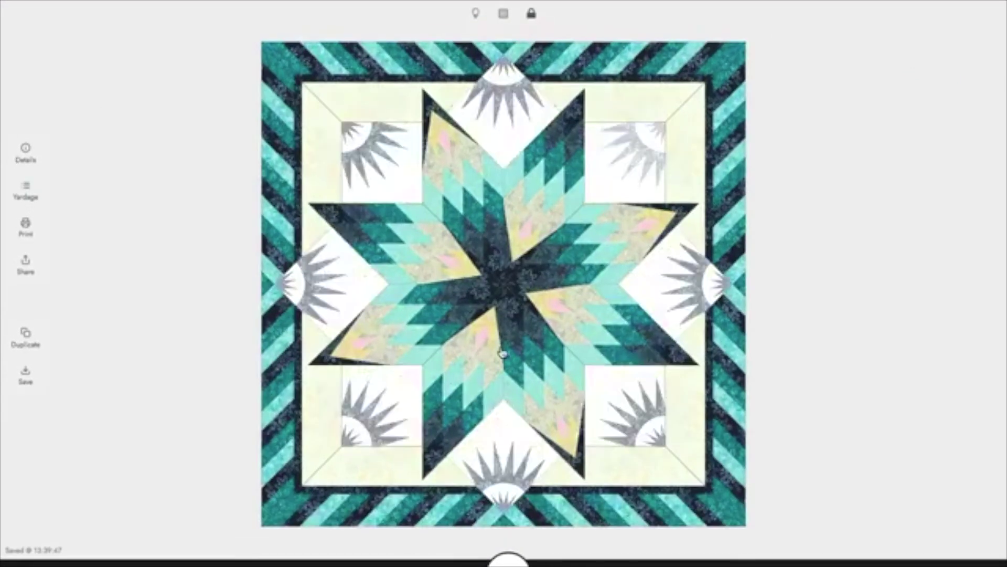
pyautogui.click(25, 336)
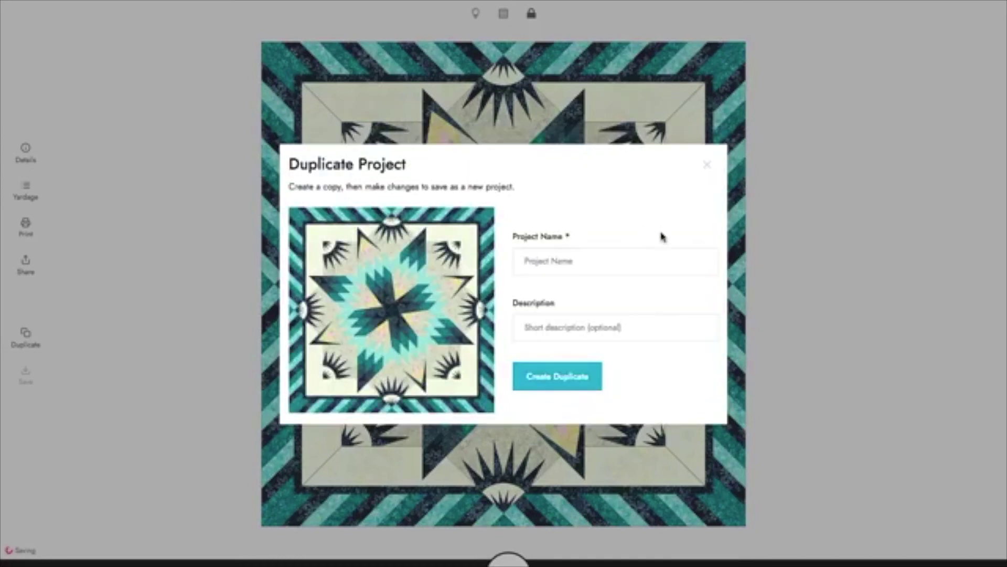
pyautogui.click(583, 266)
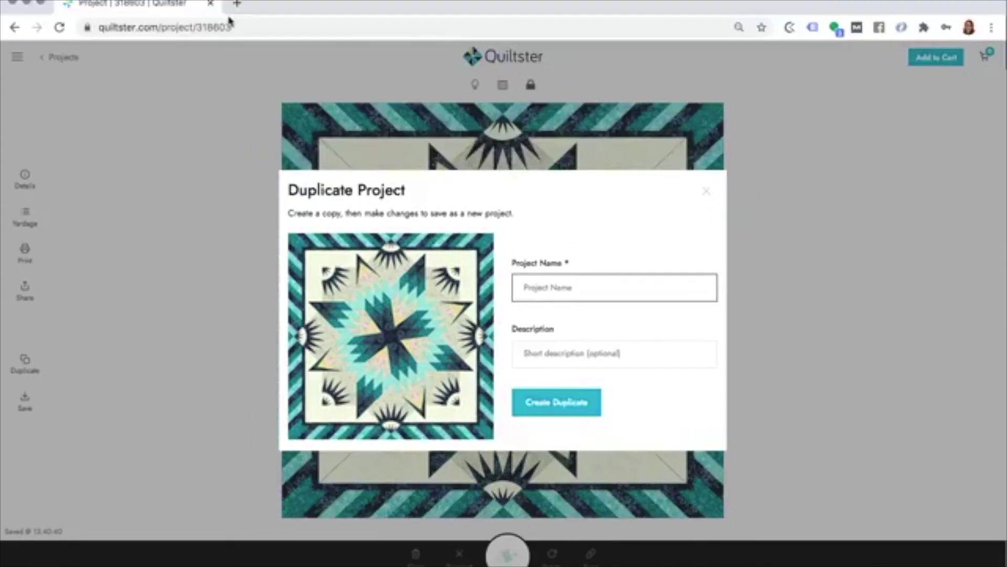
pyautogui.moveTo(231, 27); pyautogui.dragTo(198, 29)
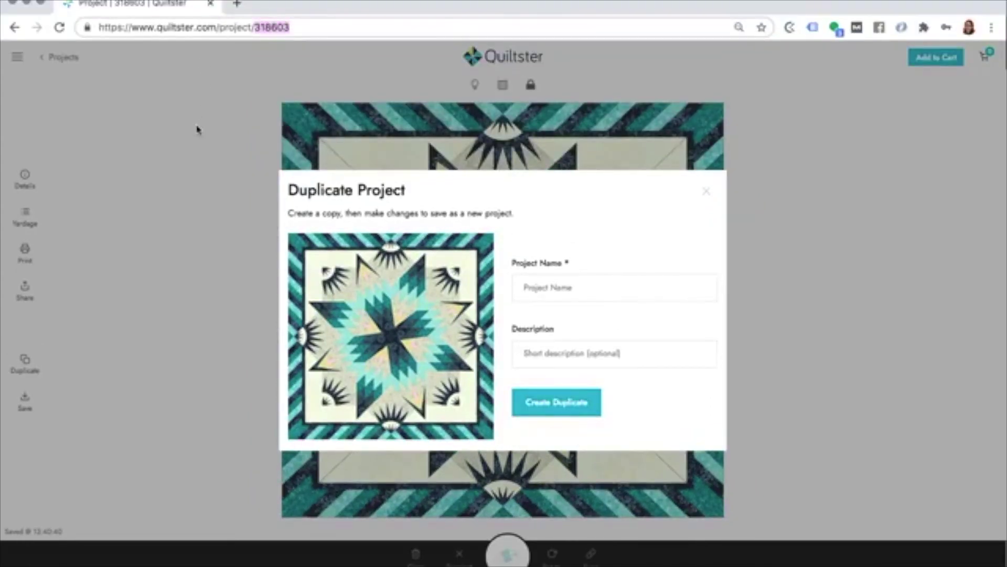
pyautogui.click(184, 144)
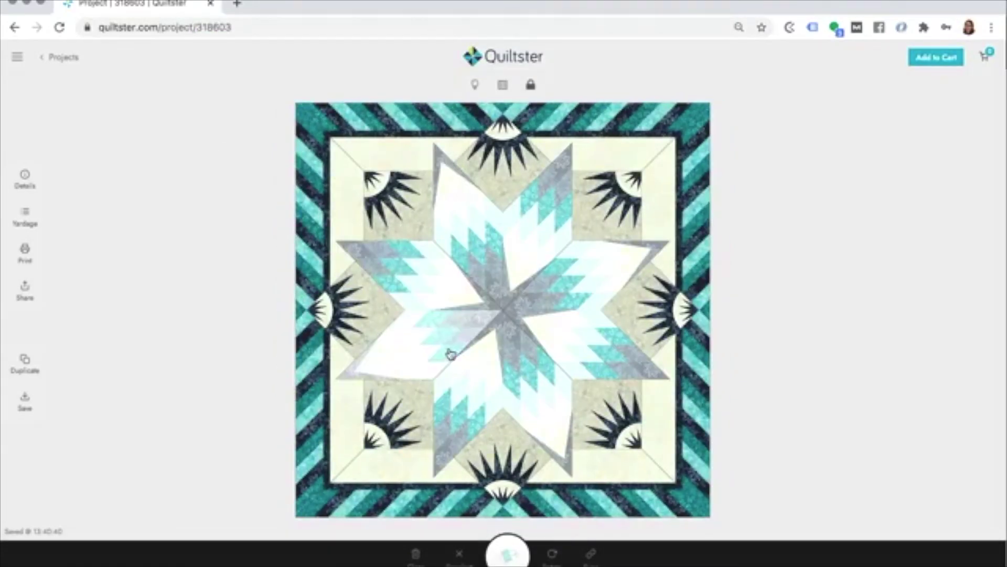
# Duplicate the project under the name Purple Quilt and check the new project's details
pyautogui.click(23, 362)
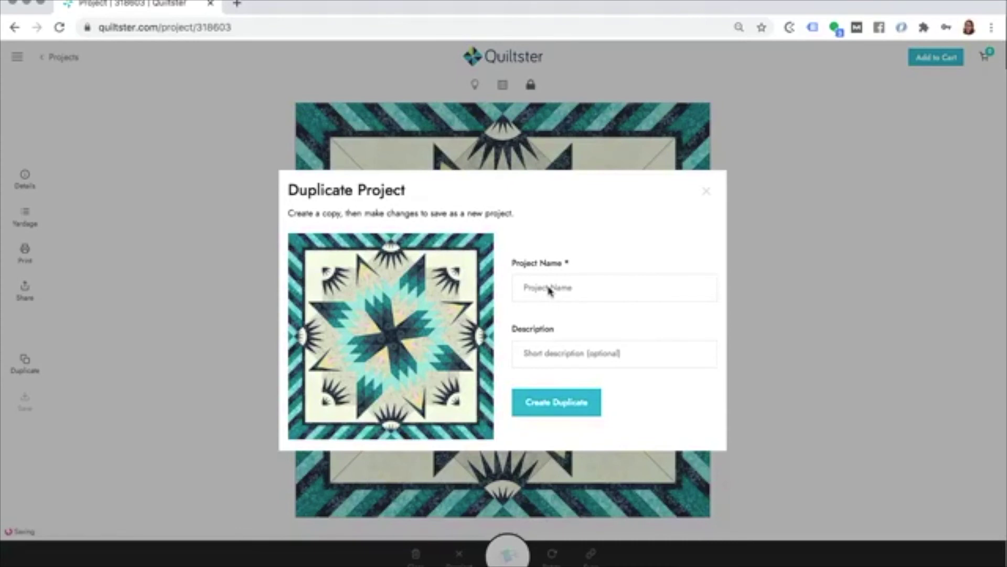
pyautogui.click(548, 286)
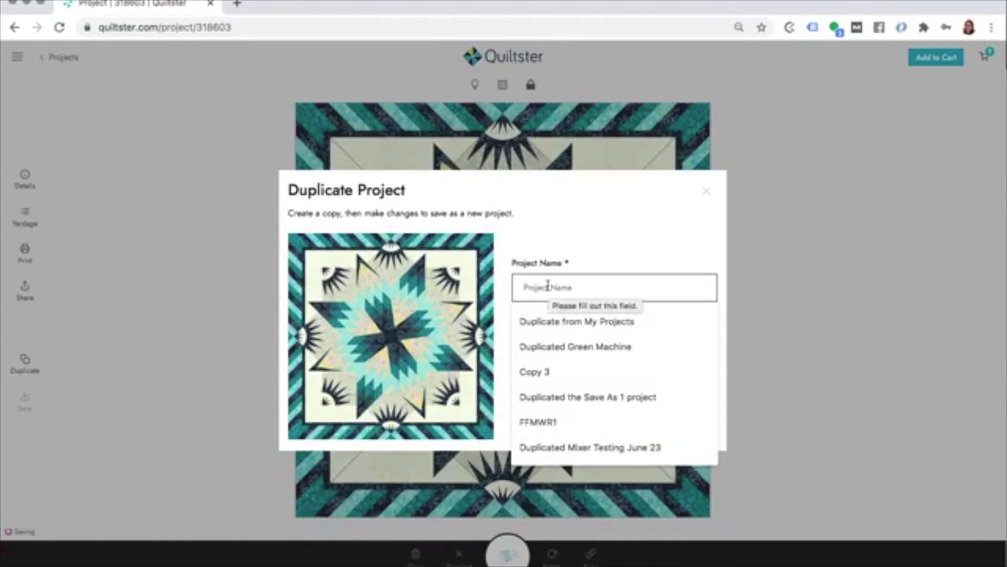
pyautogui.write('Purp')
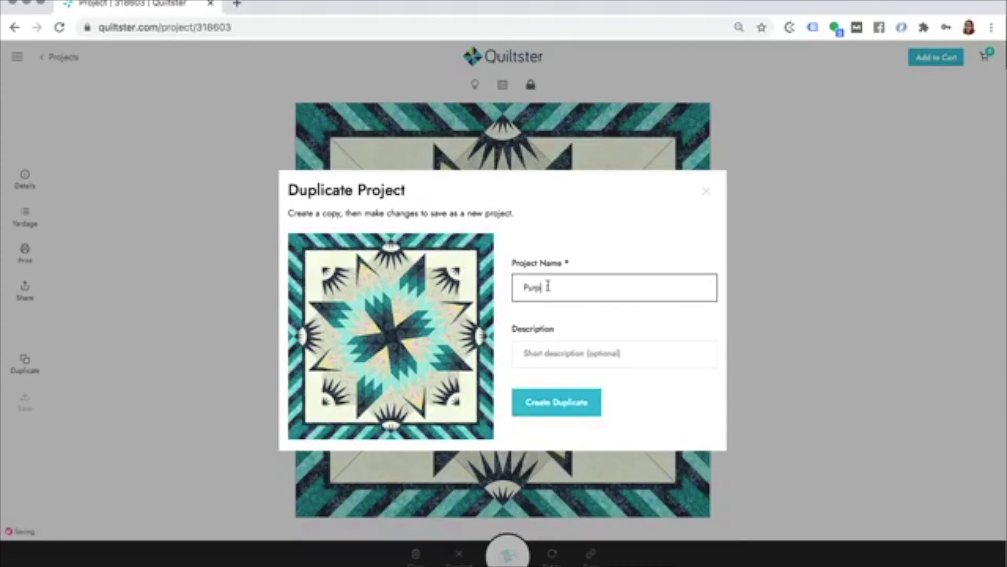
pyautogui.write('le Quilt')
pyautogui.click(554, 403)
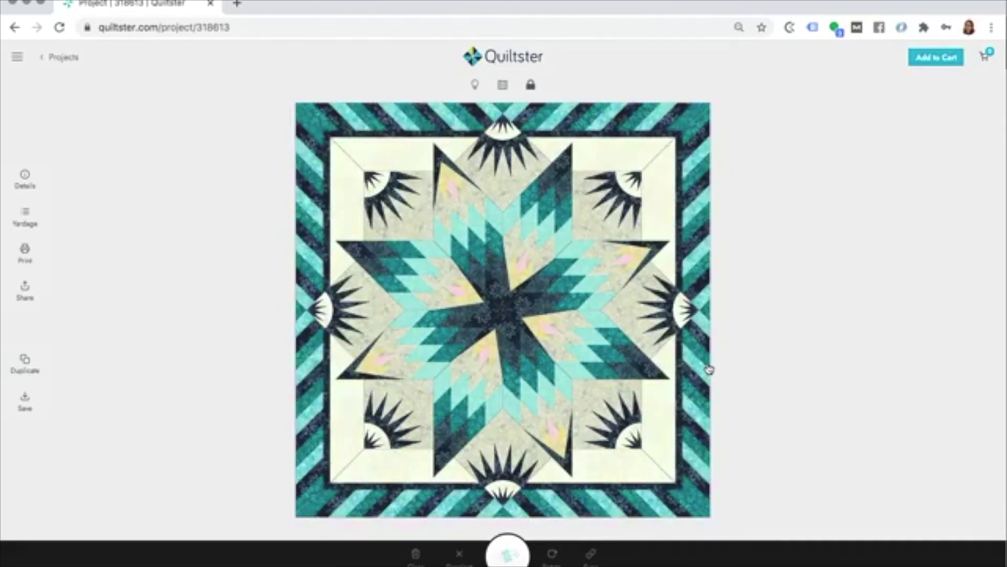
pyautogui.click(26, 176)
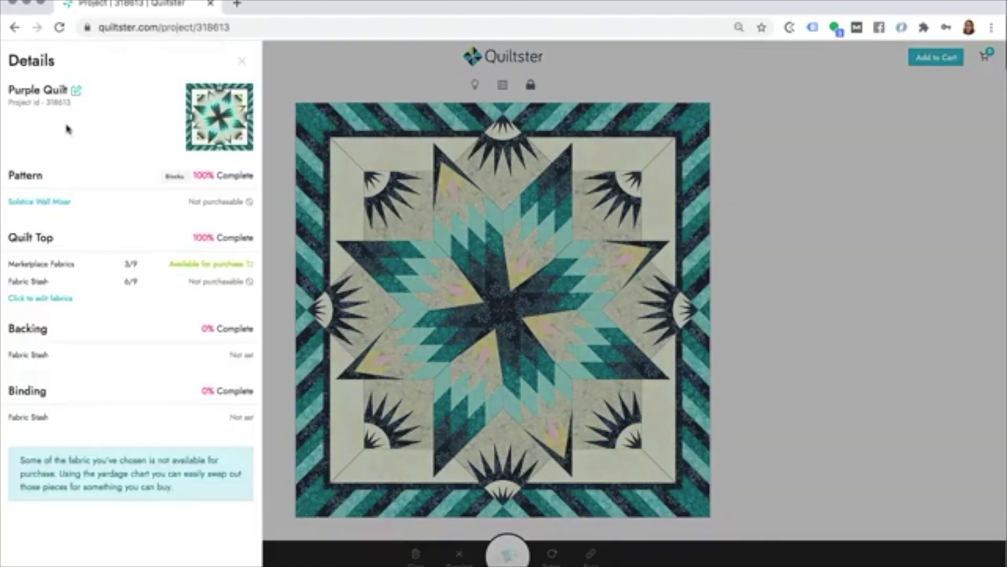
pyautogui.click(242, 62)
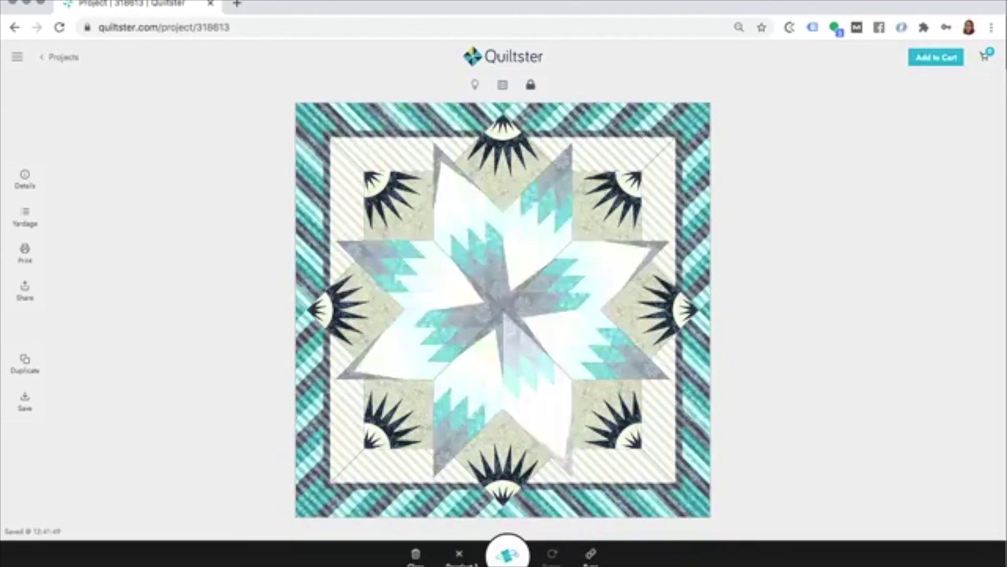
# Open the outer border block for fabric editing and filter the fabrics to Timeless Treasures in purple
pyautogui.click(506, 557)
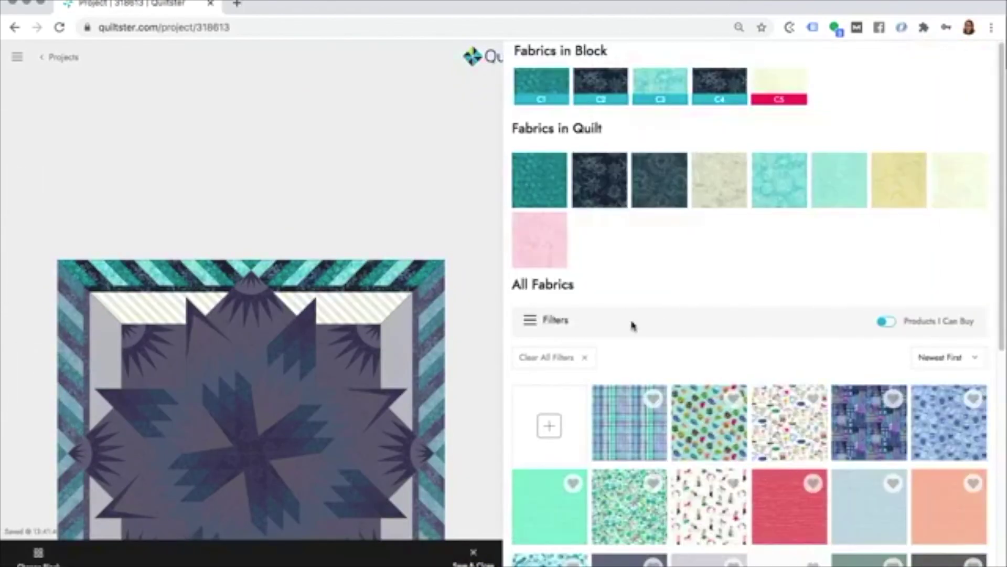
pyautogui.click(546, 320)
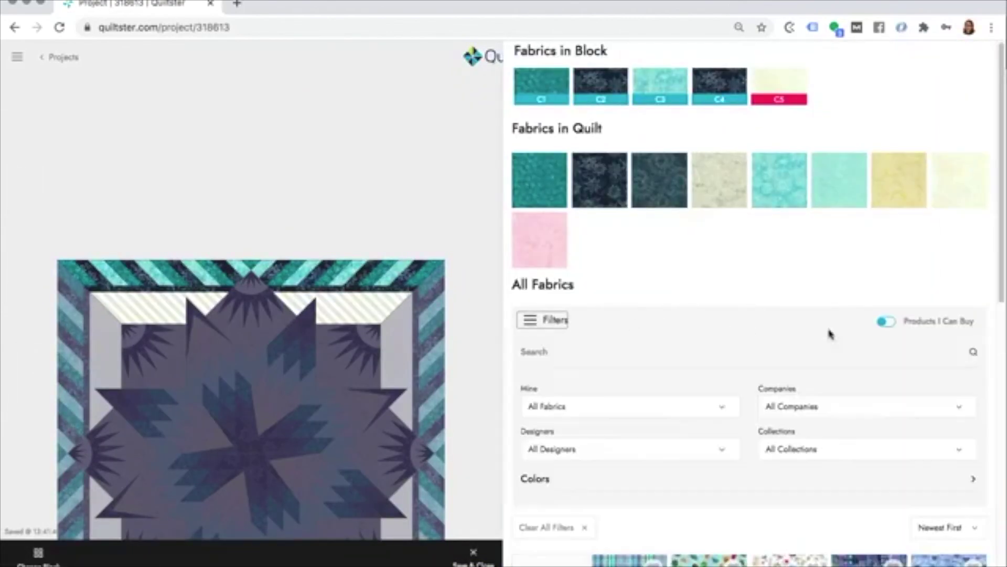
pyautogui.scroll(-5, 860, 341)
pyautogui.click(793, 158)
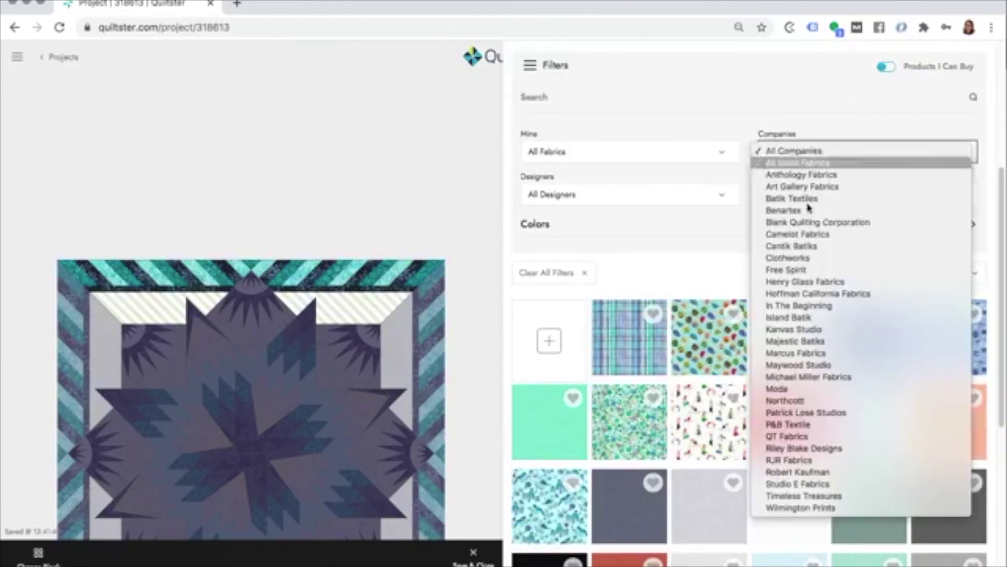
pyautogui.click(860, 495)
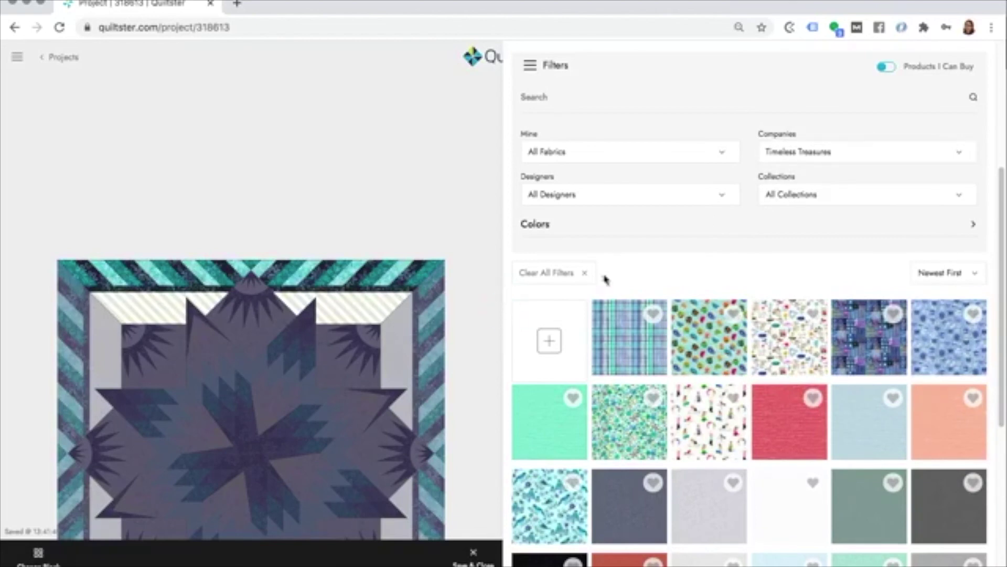
pyautogui.click(545, 225)
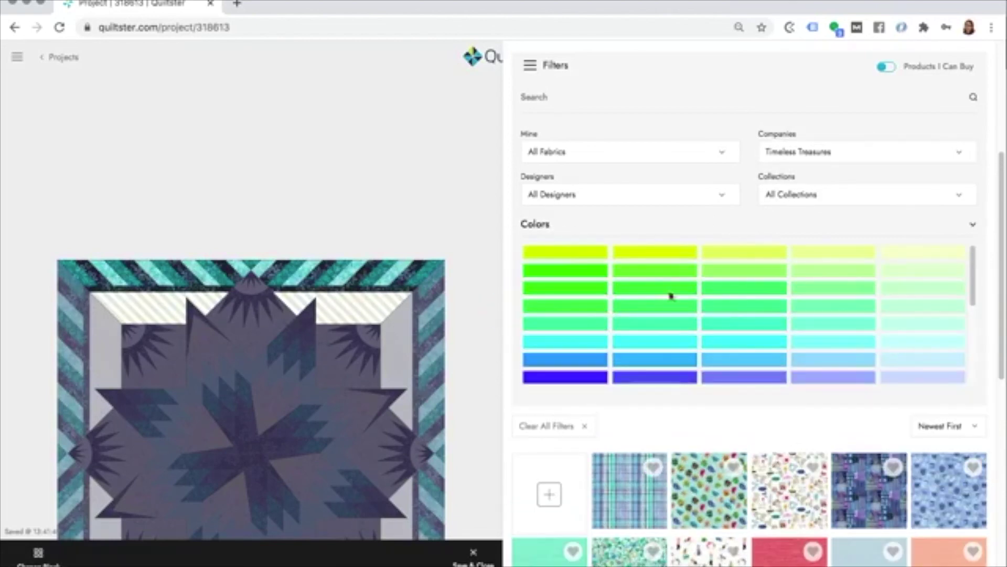
pyautogui.scroll(-5, 727, 304)
pyautogui.scroll(3, 603, 281)
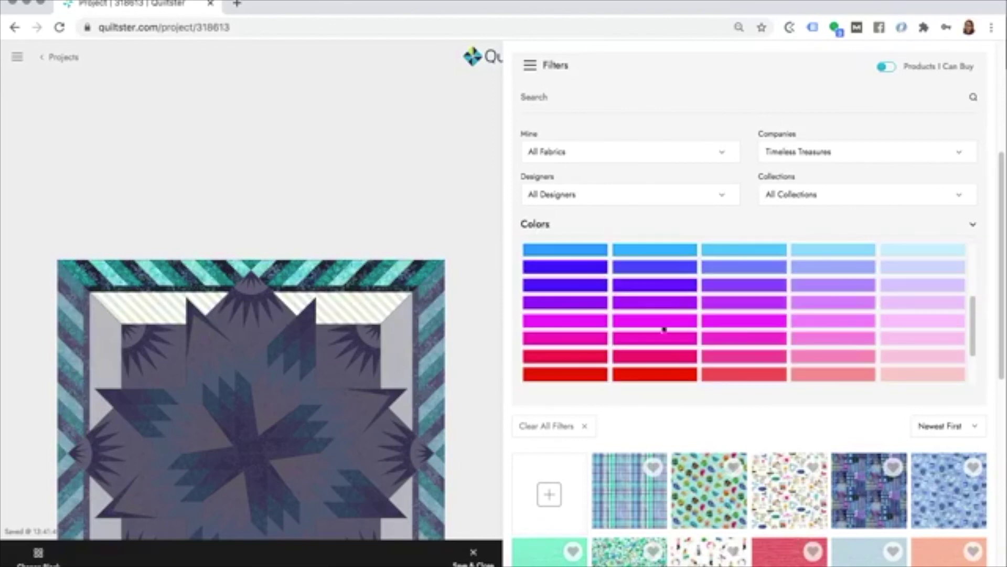
pyautogui.click(564, 307)
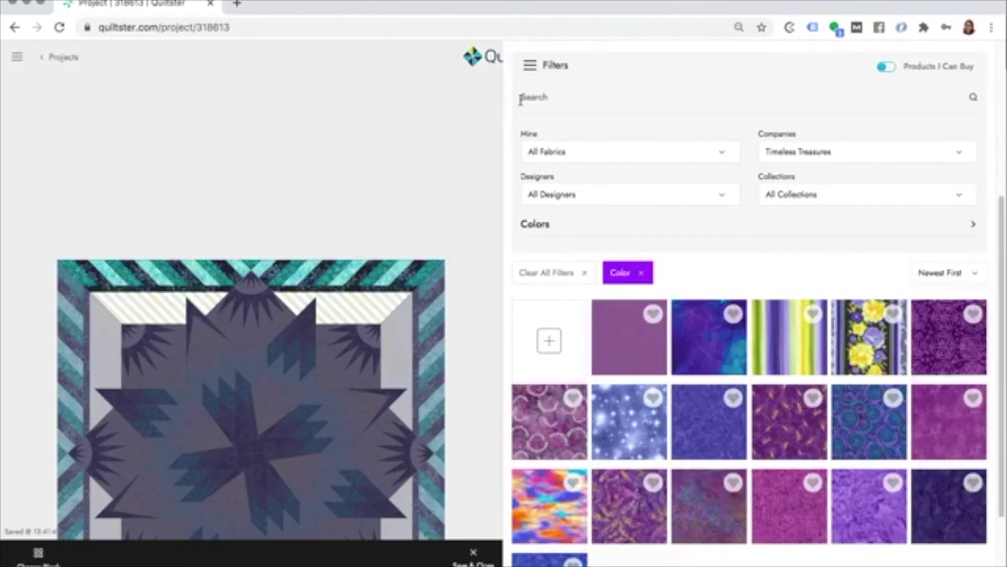
pyautogui.click(554, 65)
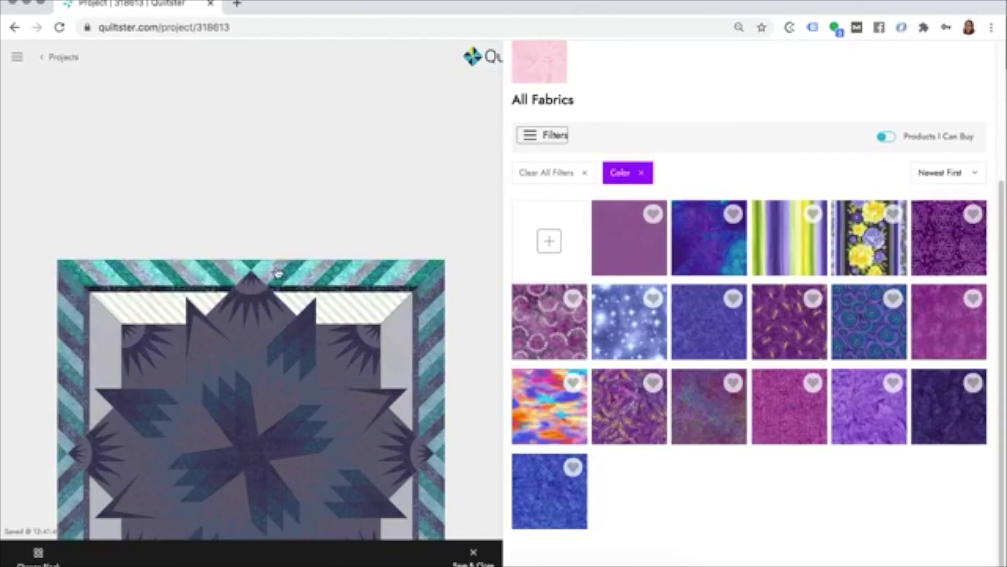
# Replace the navy and teal stripes of the outer border with two different purple fabrics
pyautogui.click(350, 268)
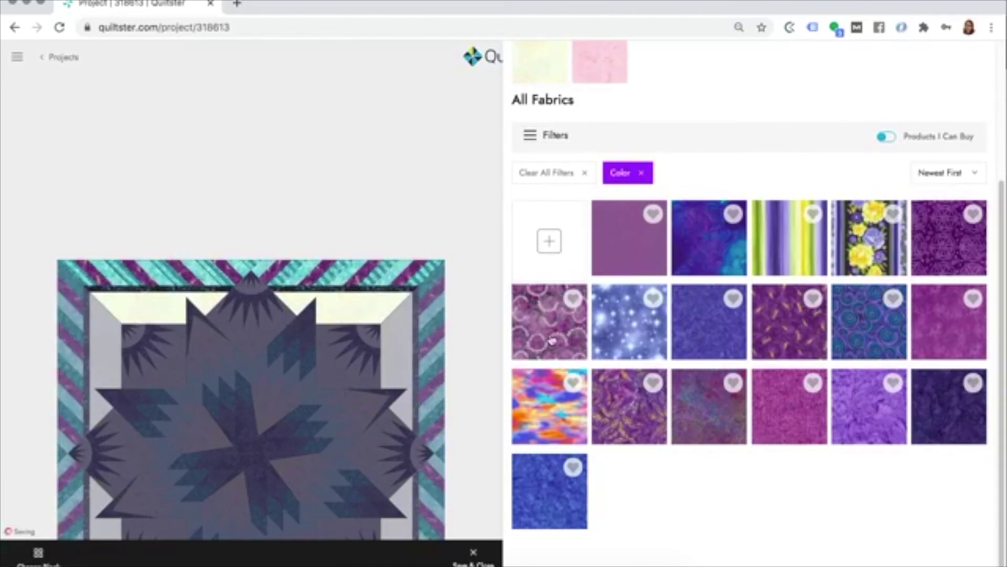
pyautogui.click(960, 336)
pyautogui.click(304, 279)
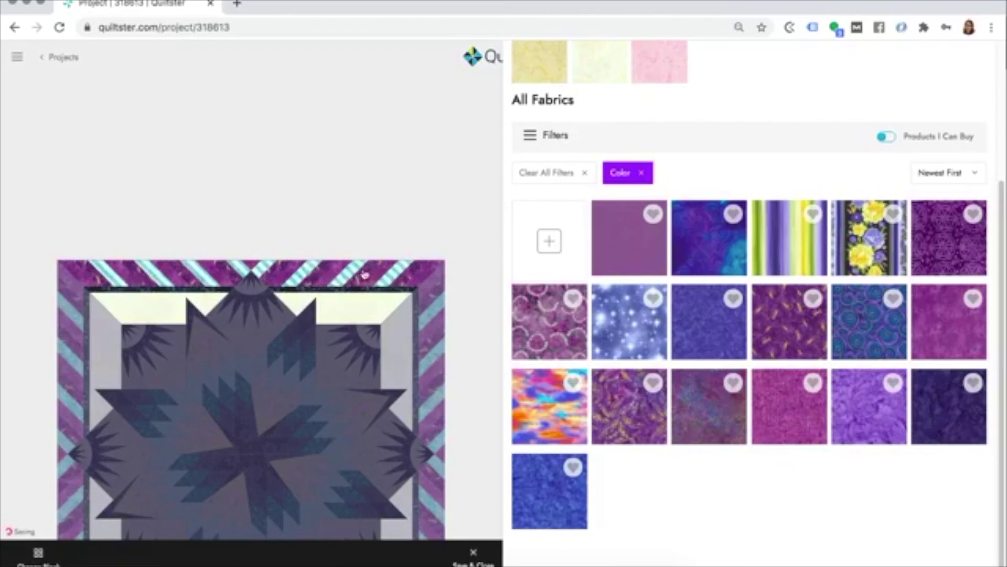
# Replace the outer border's light aqua stripes with bright purple fabric and its patterned purple stripes with dark purple, saving the block
pyautogui.click(853, 416)
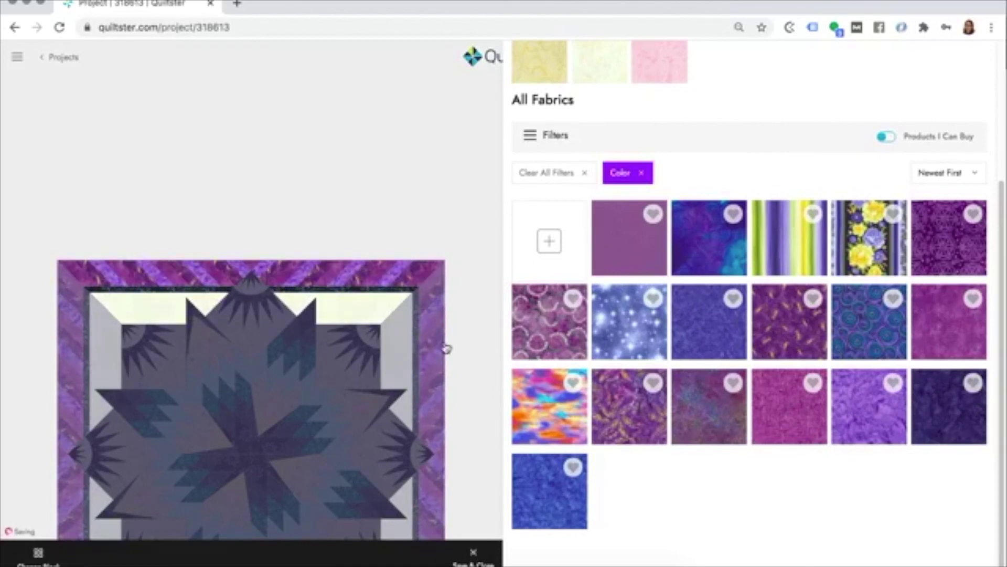
pyautogui.click(278, 271)
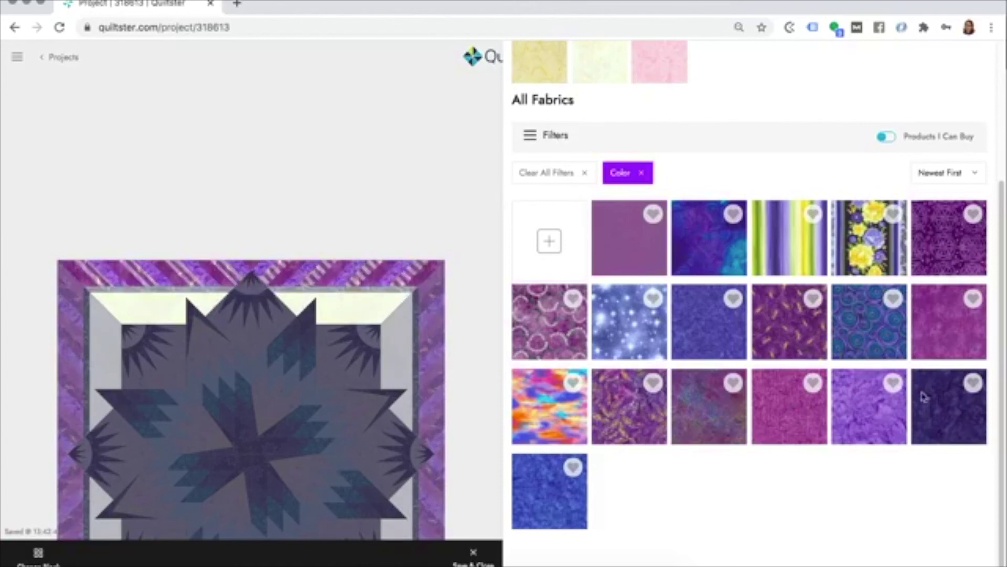
pyautogui.click(965, 423)
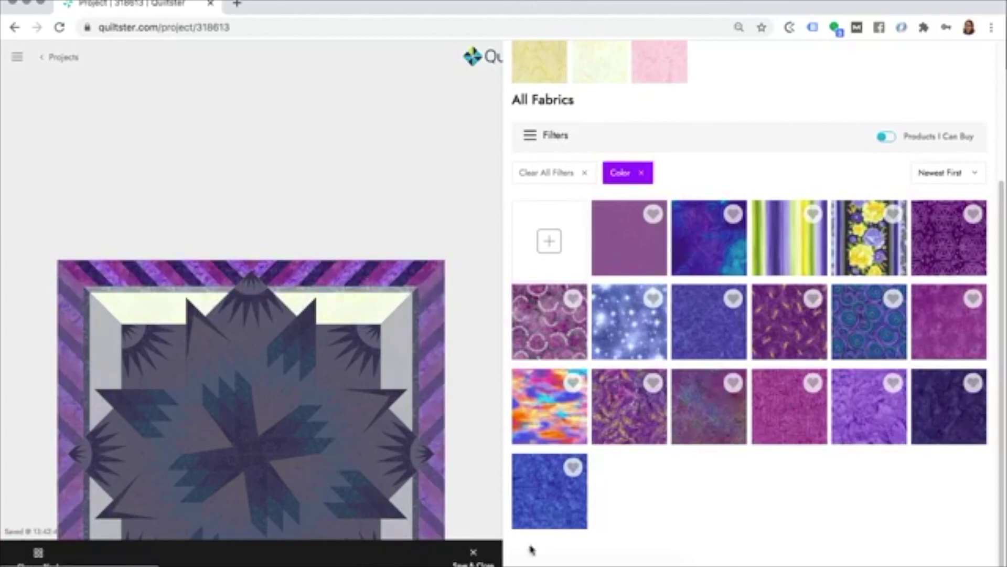
pyautogui.click(474, 561)
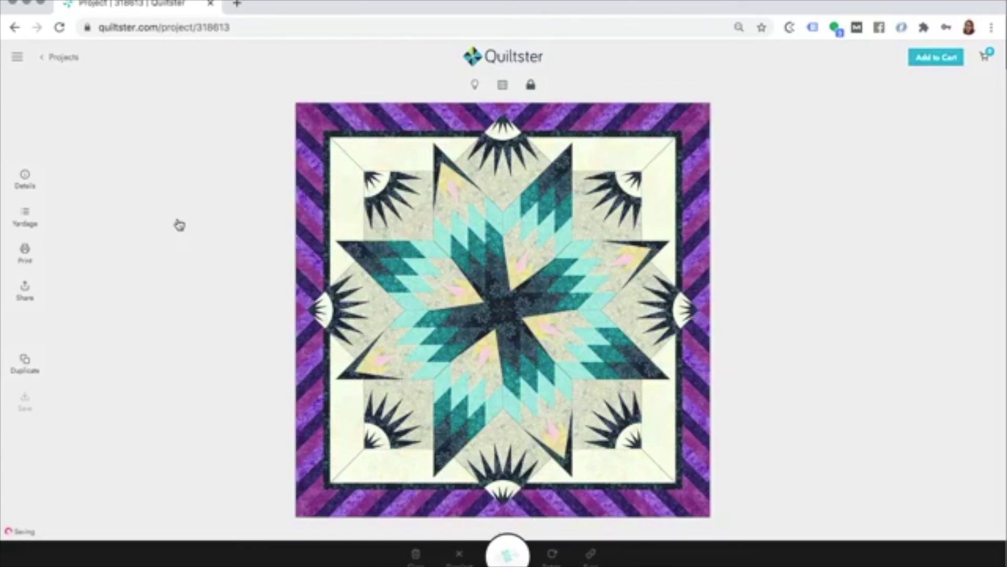
# Return to the projects list, reopen the Purple Quilt project and save it
pyautogui.click(62, 57)
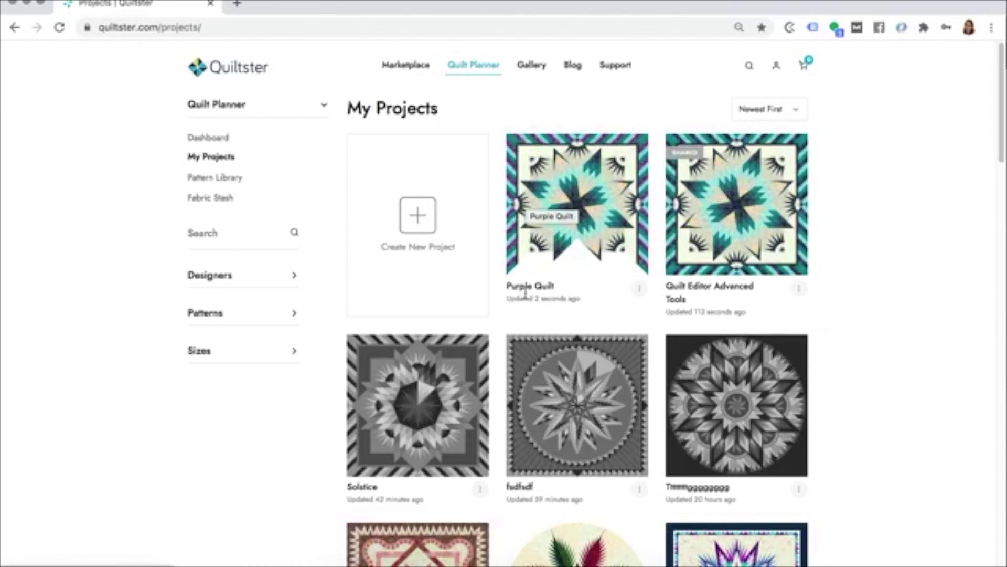
pyautogui.click(603, 212)
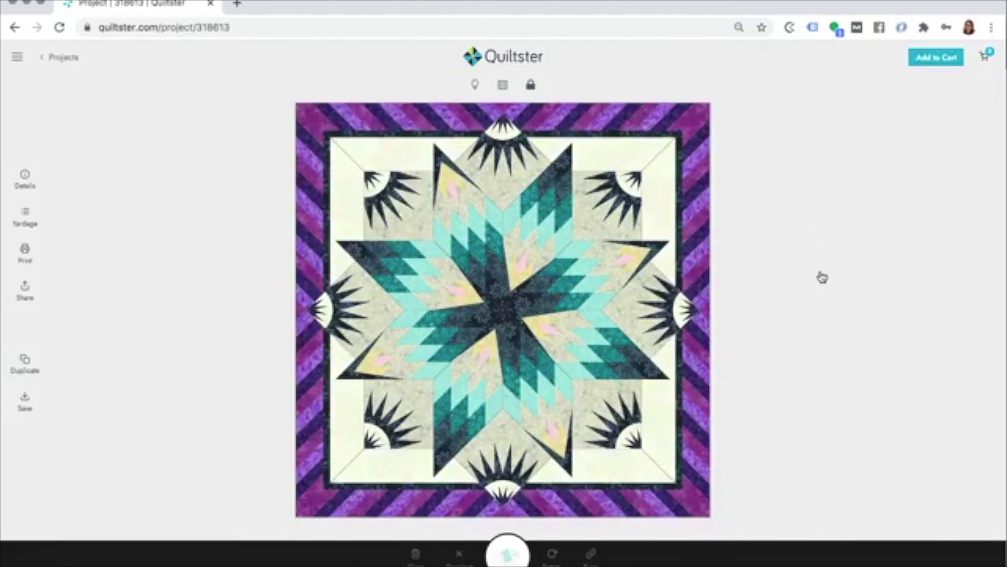
pyautogui.click(25, 404)
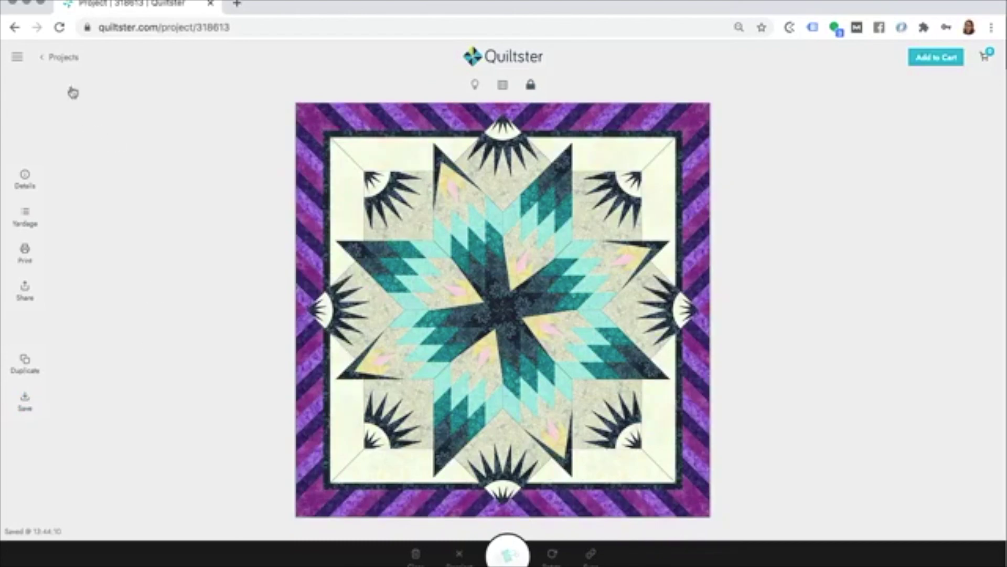
# Open the Quilt Editor Advanced Tools project from the projects list and hide the block outlines
pyautogui.click(62, 60)
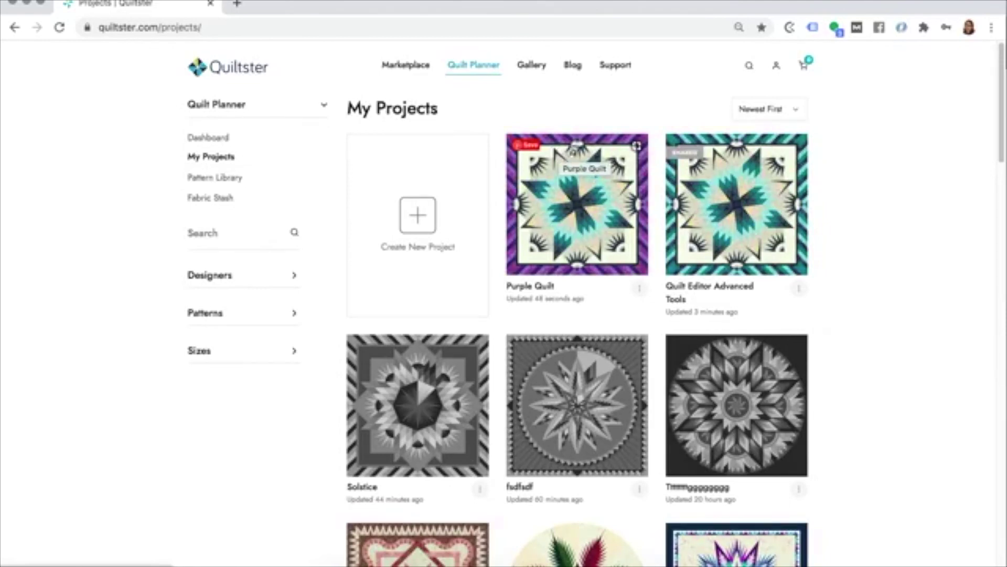
pyautogui.click(734, 206)
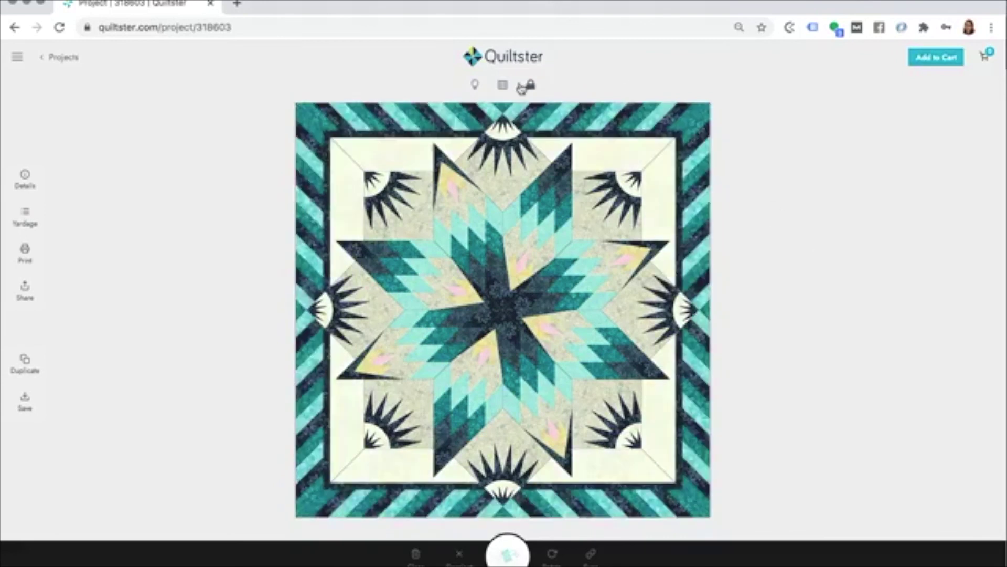
pyautogui.click(503, 86)
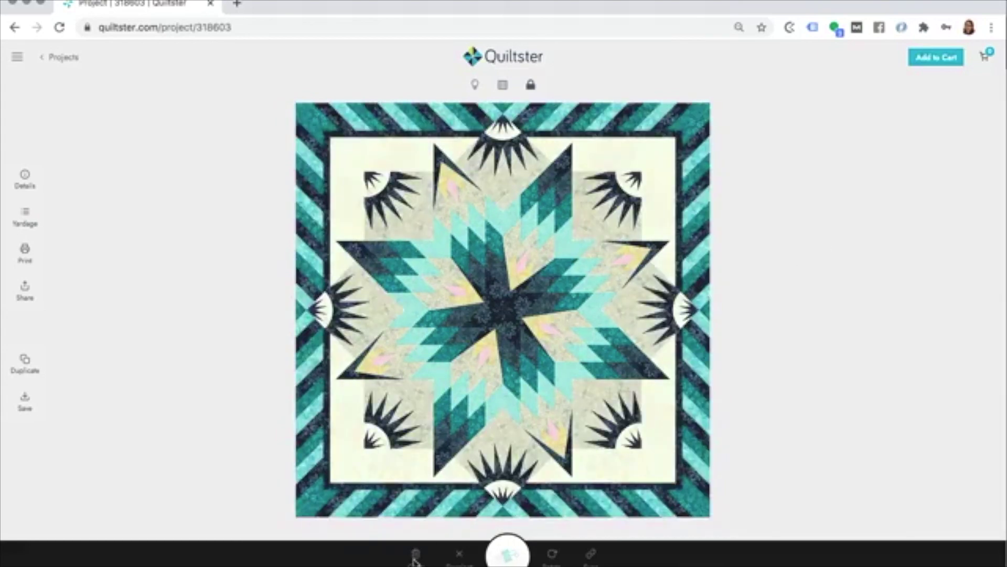
# Try out block syncing on the quilt and rotate the center star blocks
pyautogui.click(490, 480)
pyautogui.click(472, 299)
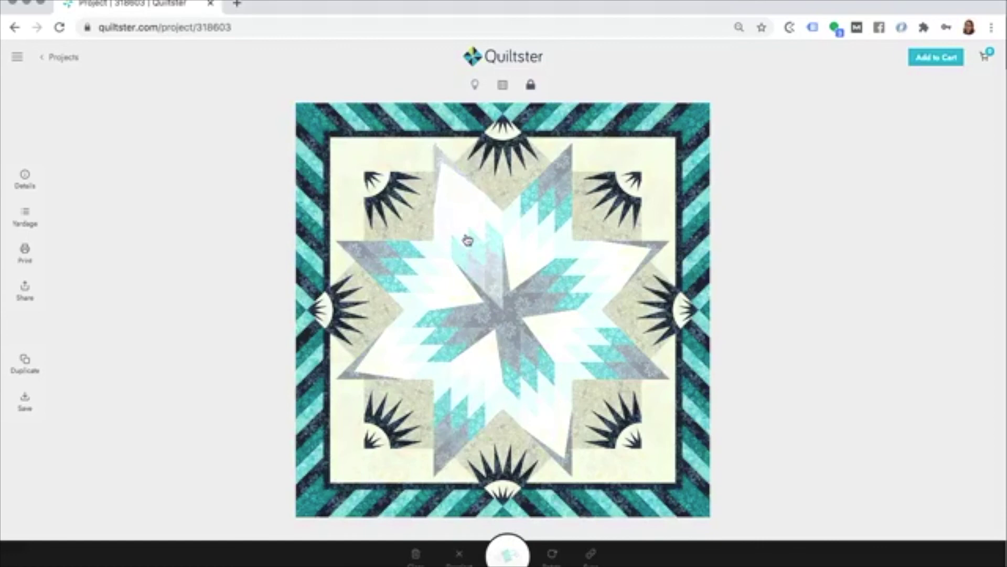
pyautogui.click(467, 240)
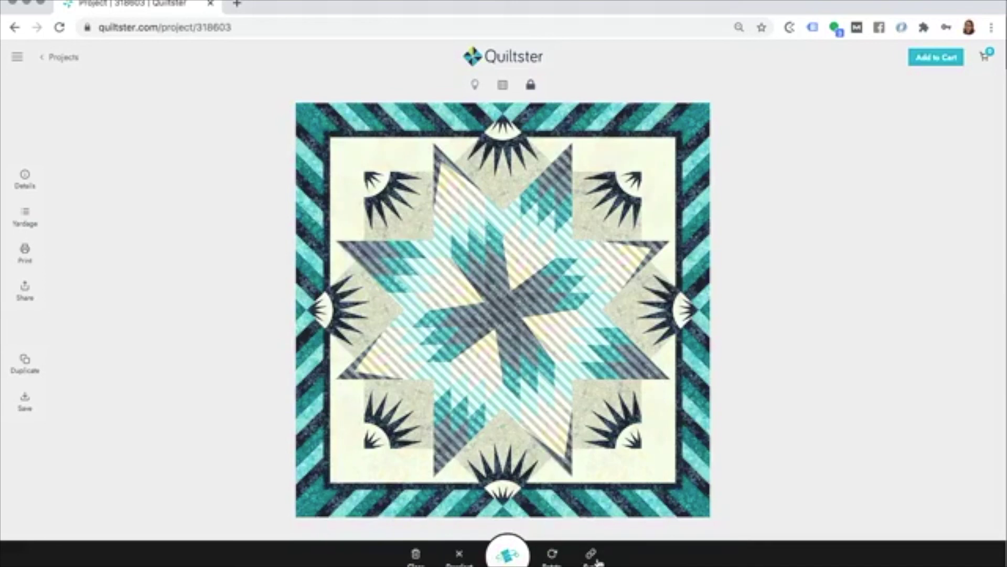
pyautogui.click(591, 555)
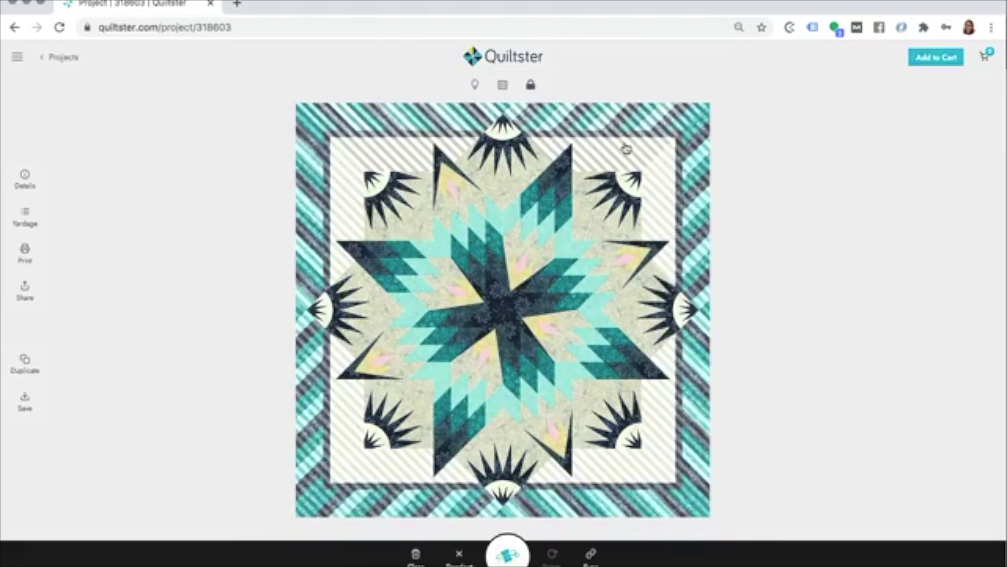
pyautogui.click(552, 556)
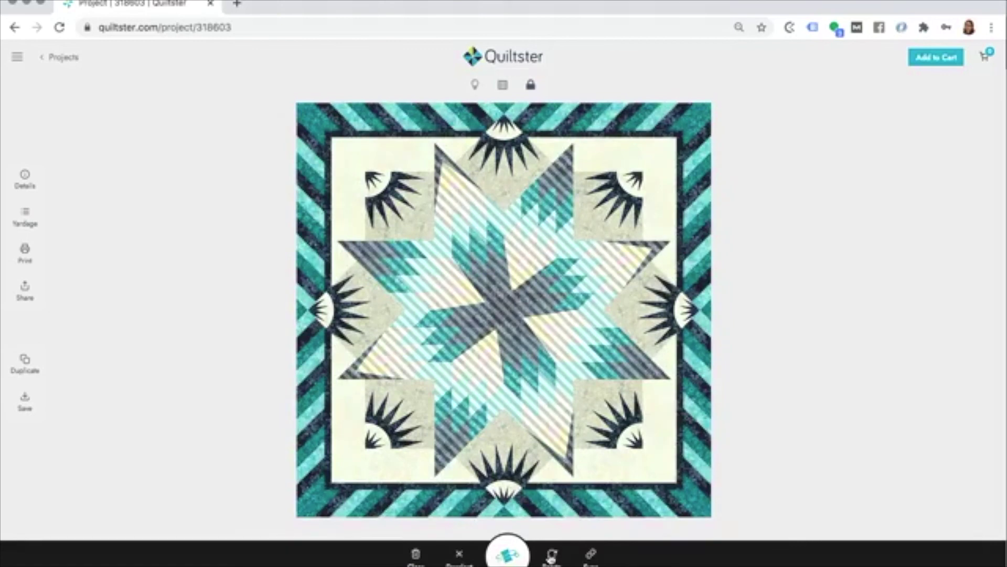
pyautogui.click(551, 555)
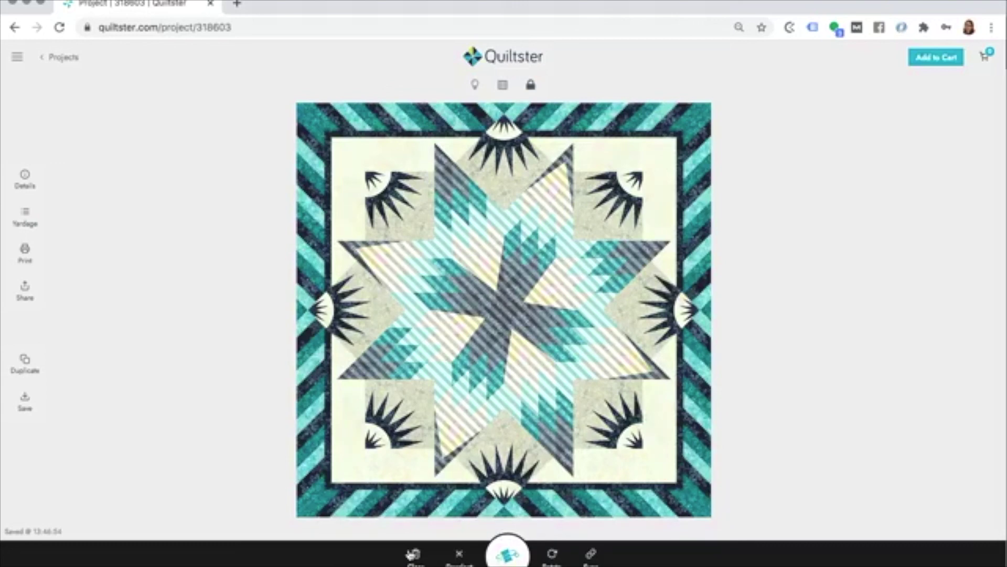
# Clear the center star blocks and fill the empty star with block JNQ-2613DIA-010
pyautogui.click(414, 554)
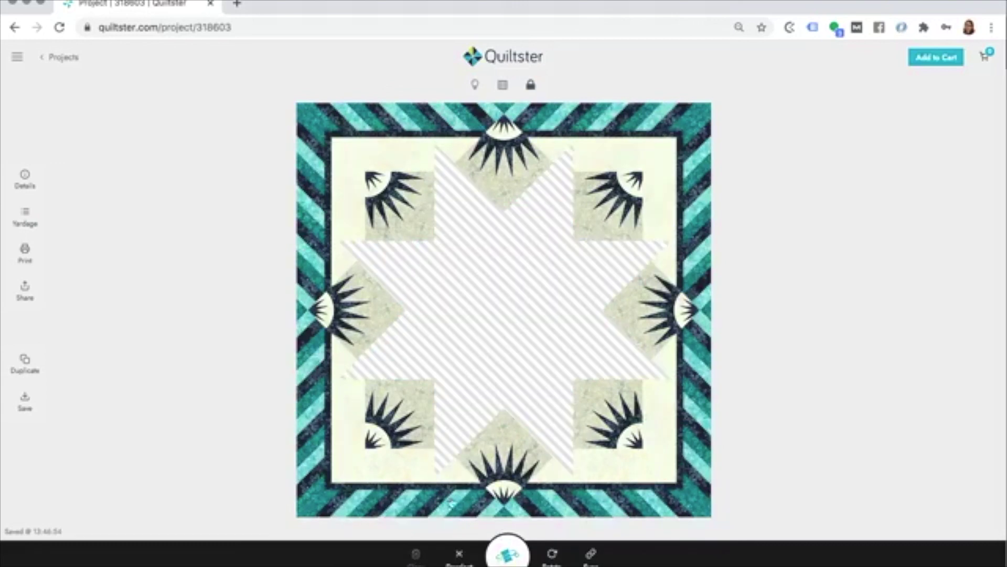
pyautogui.click(816, 303)
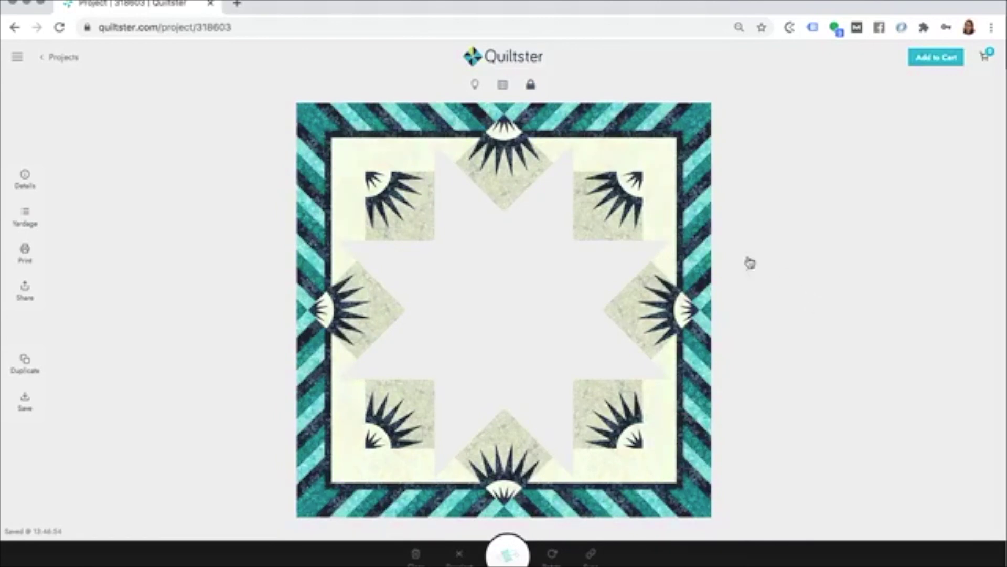
pyautogui.click(522, 257)
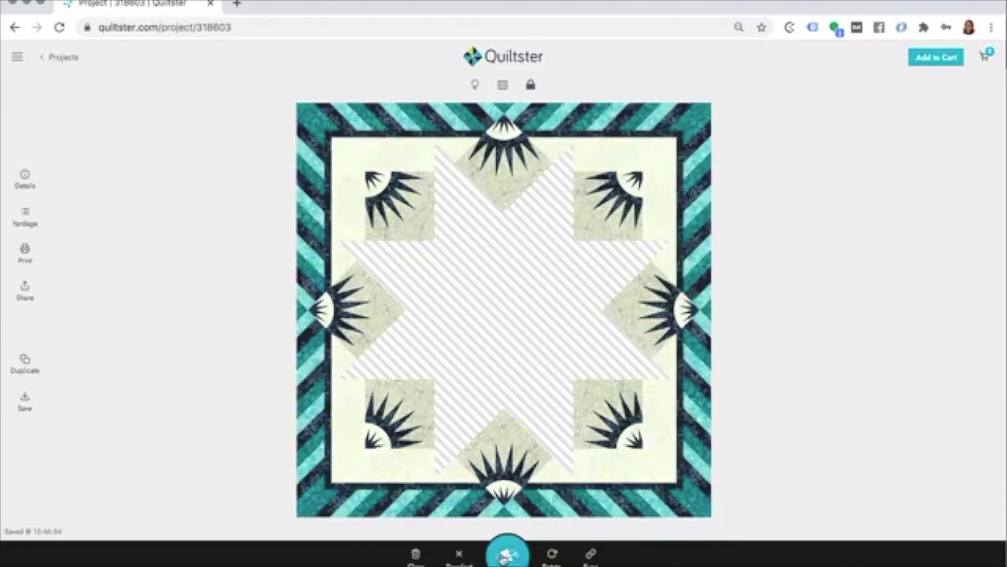
pyautogui.click(507, 556)
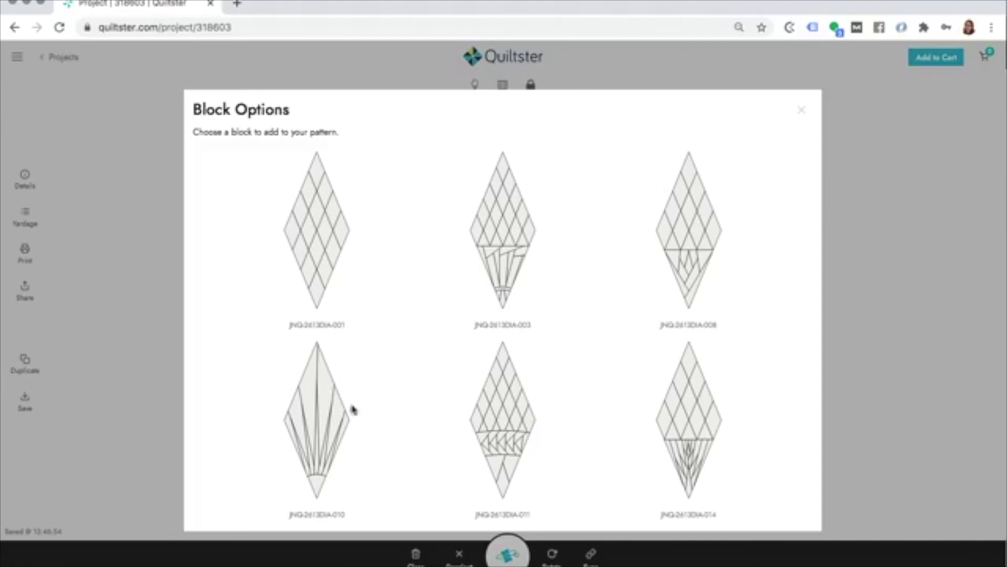
pyautogui.click(315, 426)
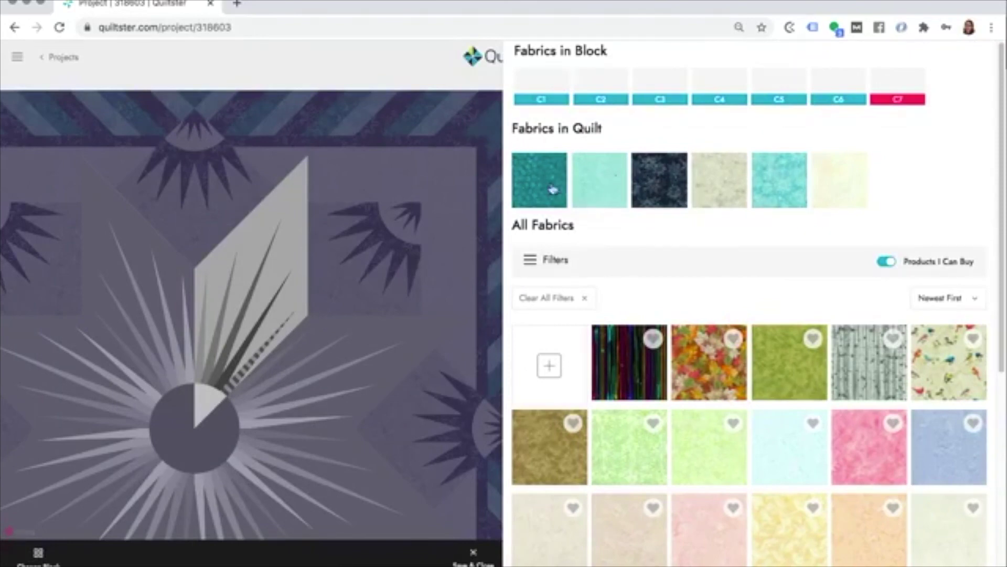
# Assign the navy quilt fabric to patch C7 and the dark teal fabric to patches C6, C5, C4 and C3
pyautogui.click(670, 190)
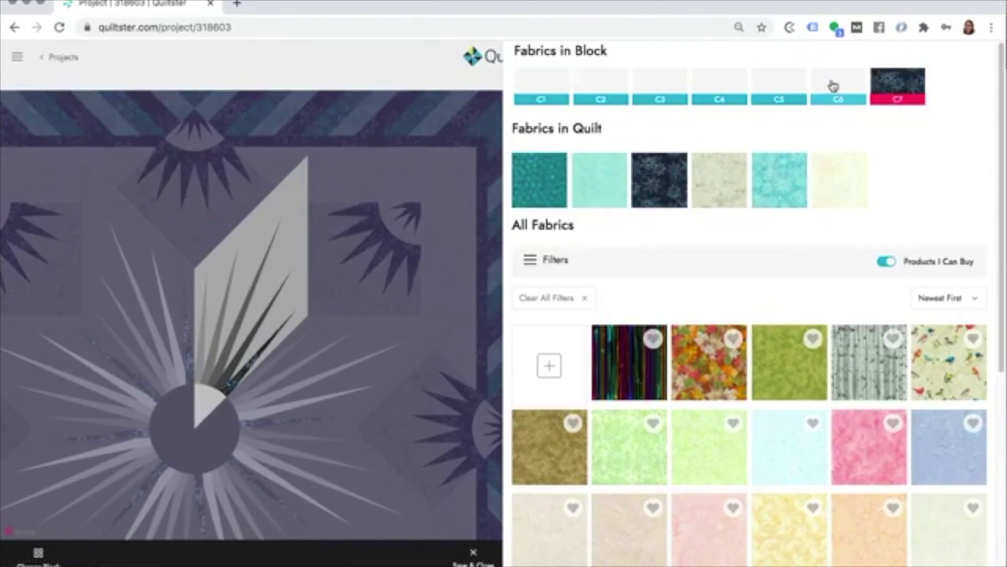
pyautogui.click(832, 86)
pyautogui.click(540, 183)
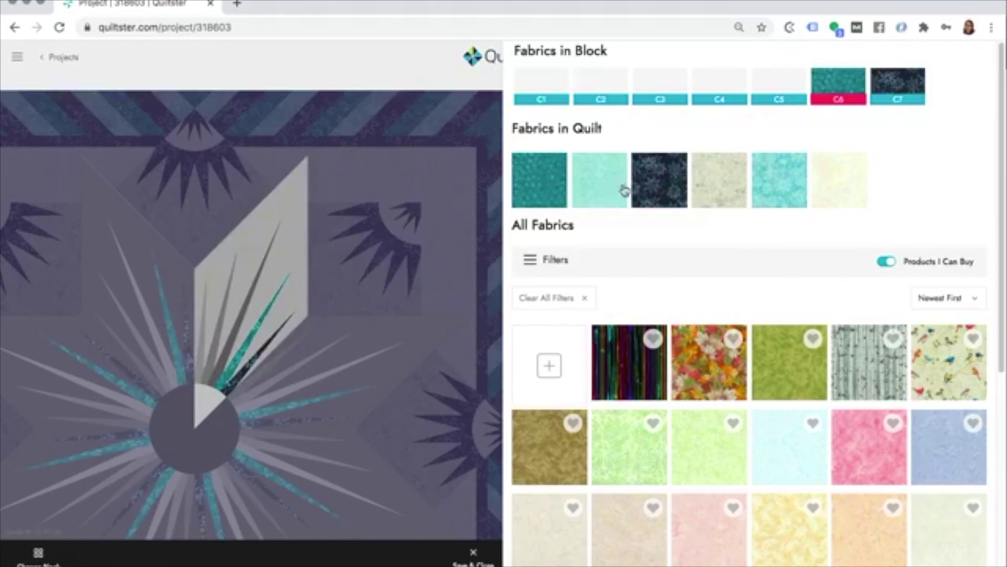
pyautogui.click(780, 85)
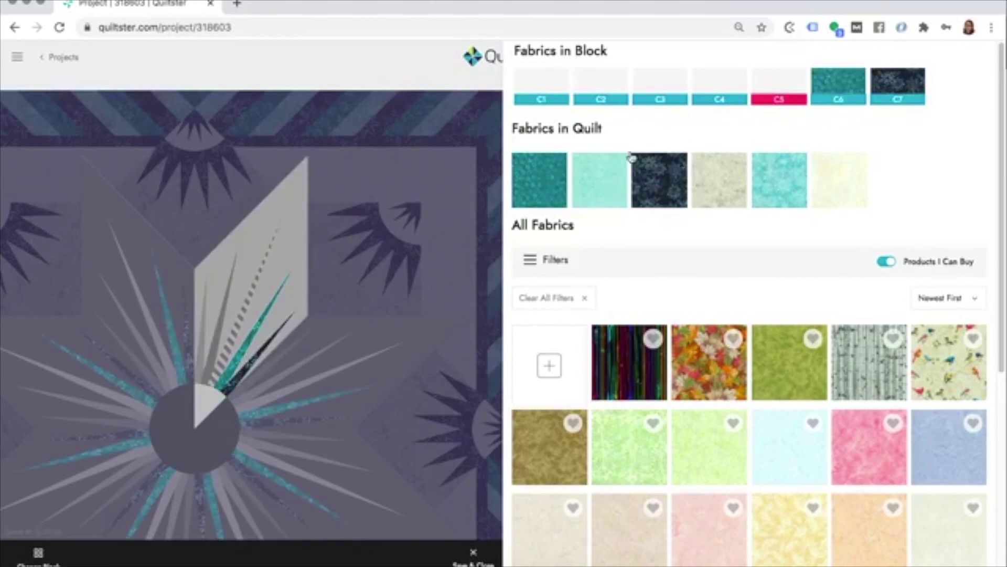
pyautogui.click(535, 174)
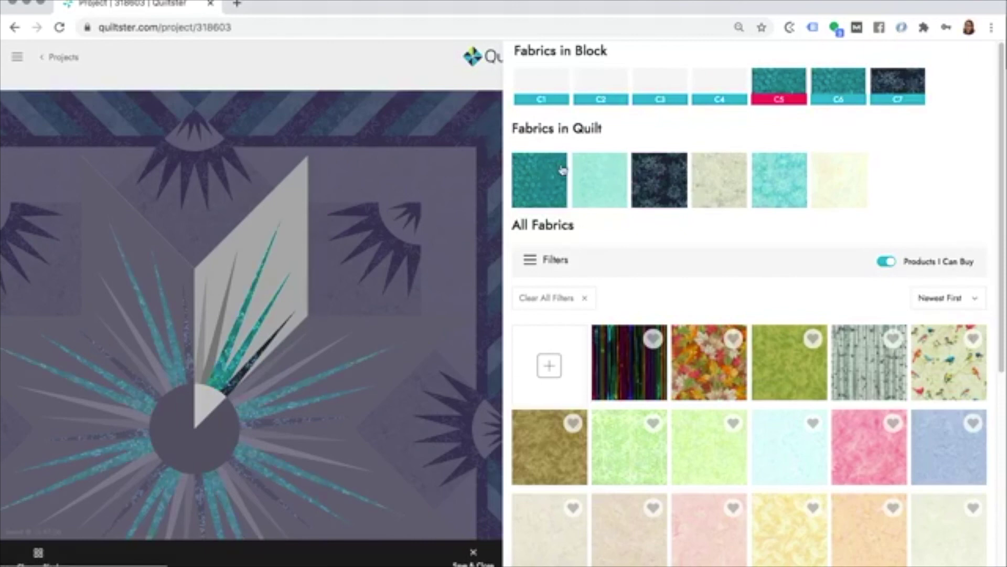
pyautogui.click(727, 83)
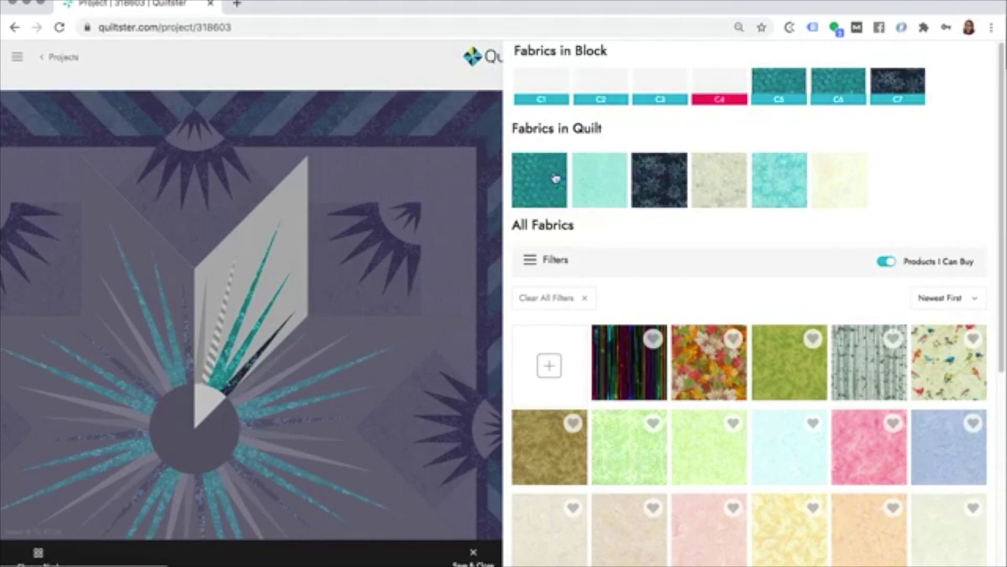
pyautogui.click(552, 181)
pyautogui.click(674, 85)
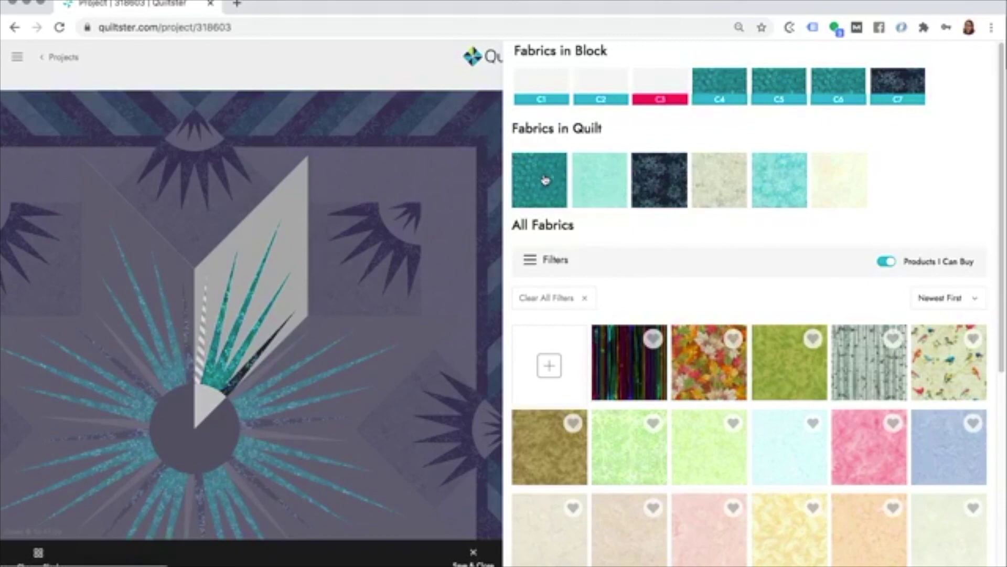
pyautogui.click(546, 179)
# Assign the beige fabric to patch C2 and the dark teal fabric to patches C1 and C7, then save and close the block
pyautogui.click(618, 87)
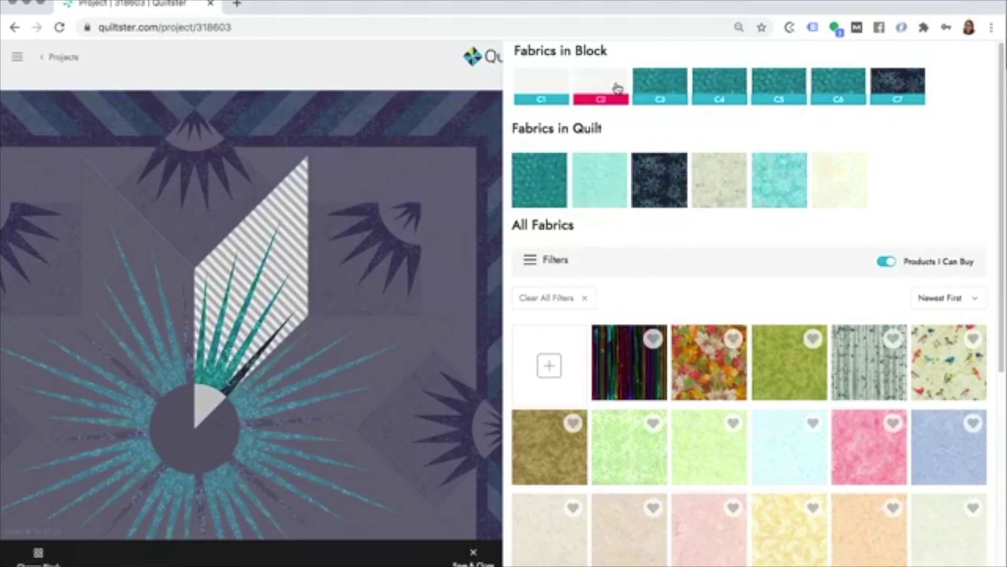
pyautogui.click(713, 181)
pyautogui.click(561, 96)
pyautogui.click(540, 183)
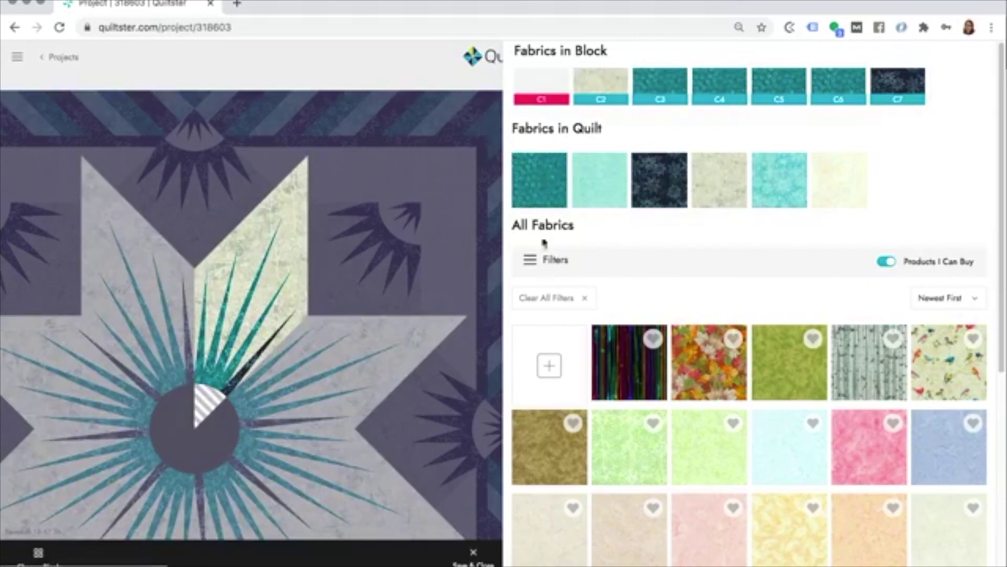
pyautogui.click(895, 91)
pyautogui.click(534, 178)
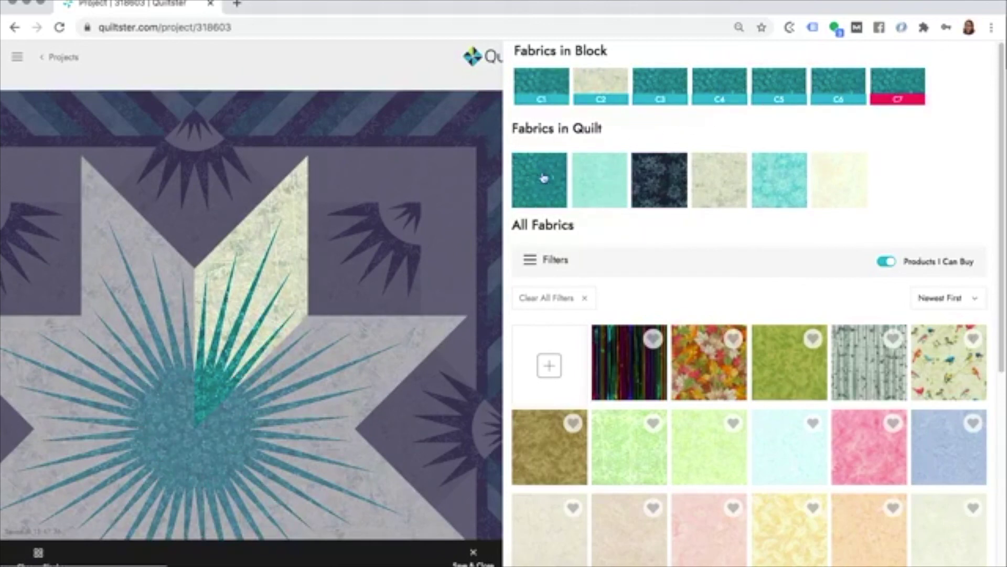
pyautogui.click(473, 559)
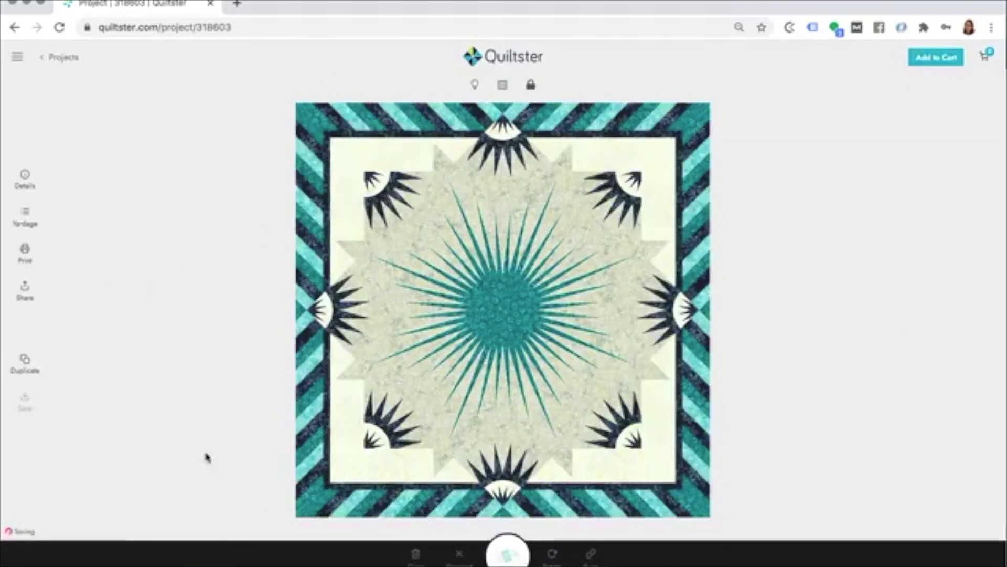
# Rotate the recolored center star blocks so their spikes radiate from the star's outer tips, and deselect them
pyautogui.click(551, 200)
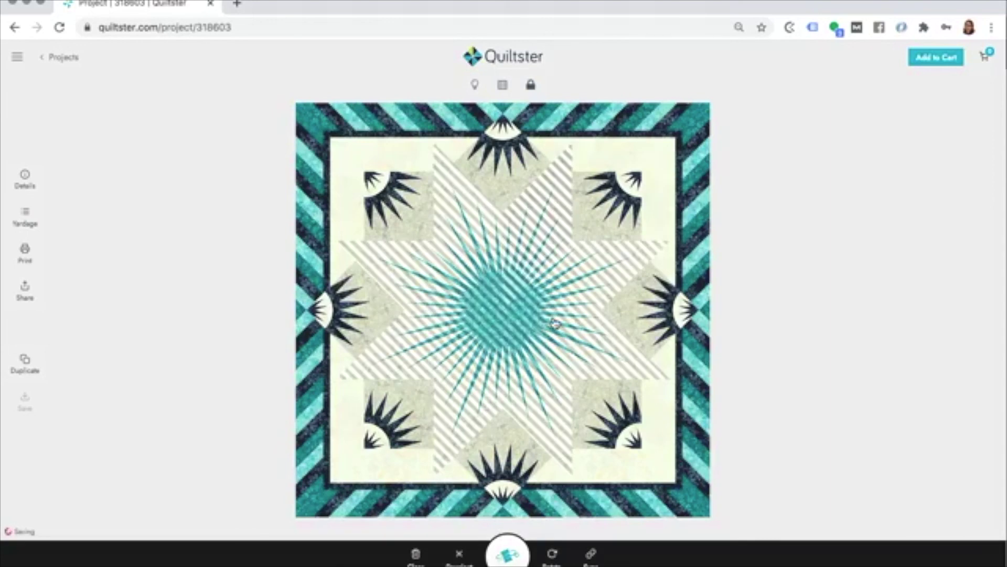
pyautogui.click(552, 556)
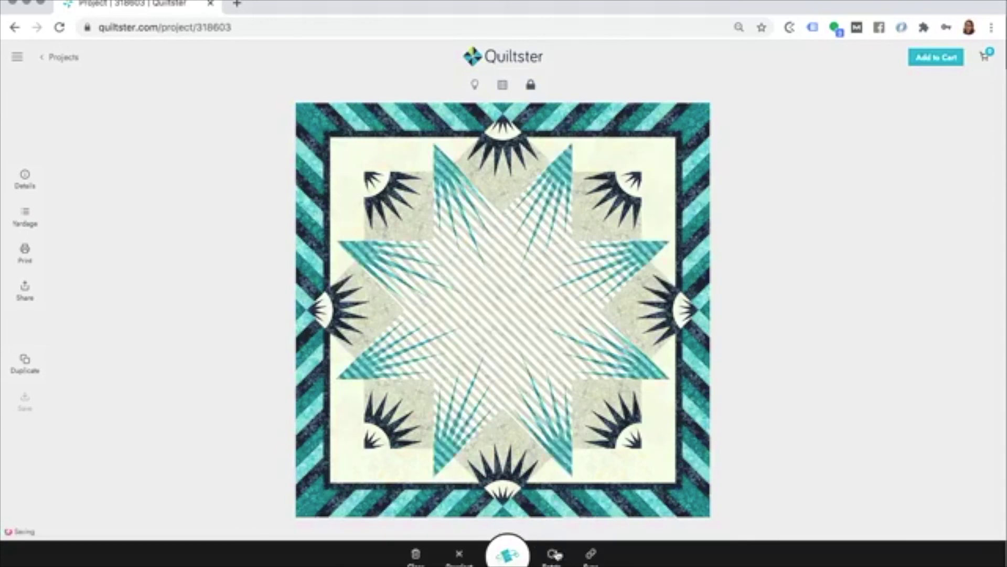
pyautogui.click(801, 282)
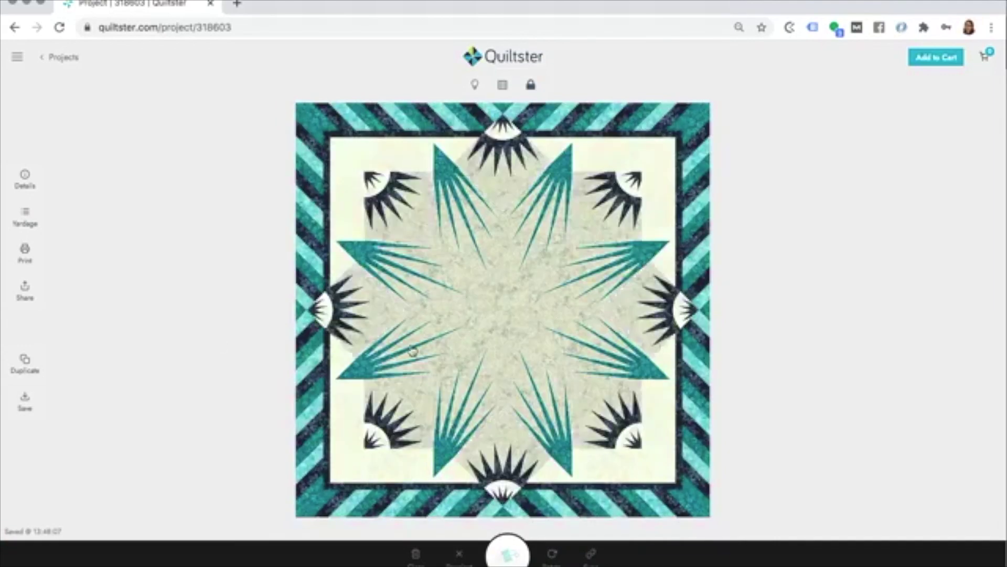
# Clear the center star blocks, replace them with block JNQ-2613DIA-008, and save and close the block
pyautogui.click(540, 400)
pyautogui.click(418, 552)
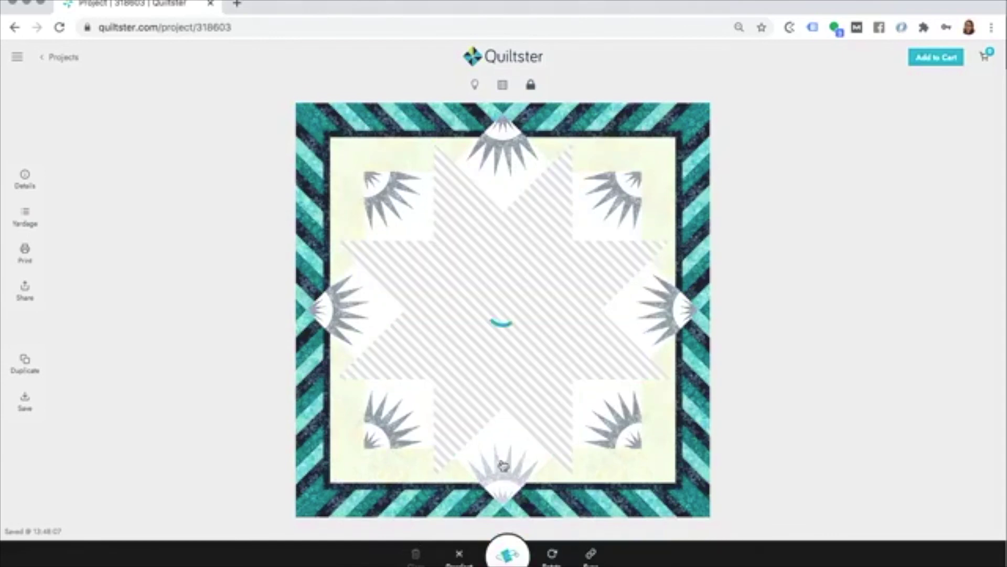
pyautogui.click(484, 294)
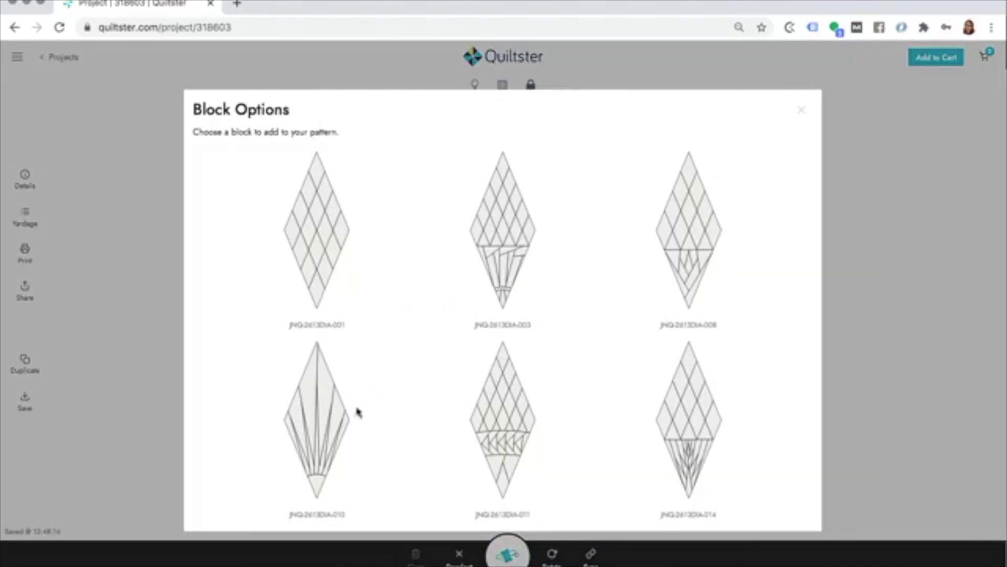
pyautogui.click(676, 250)
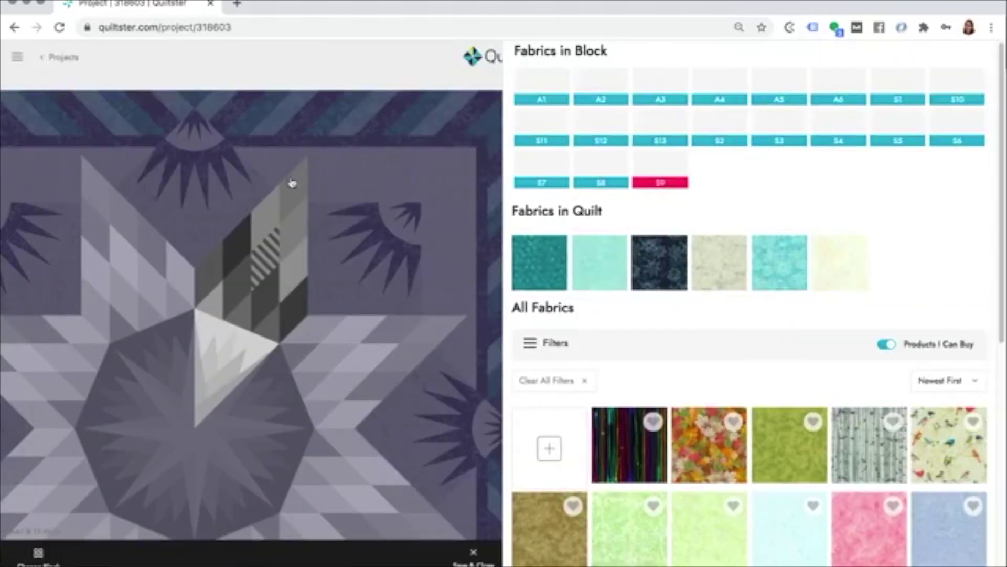
pyautogui.click(479, 558)
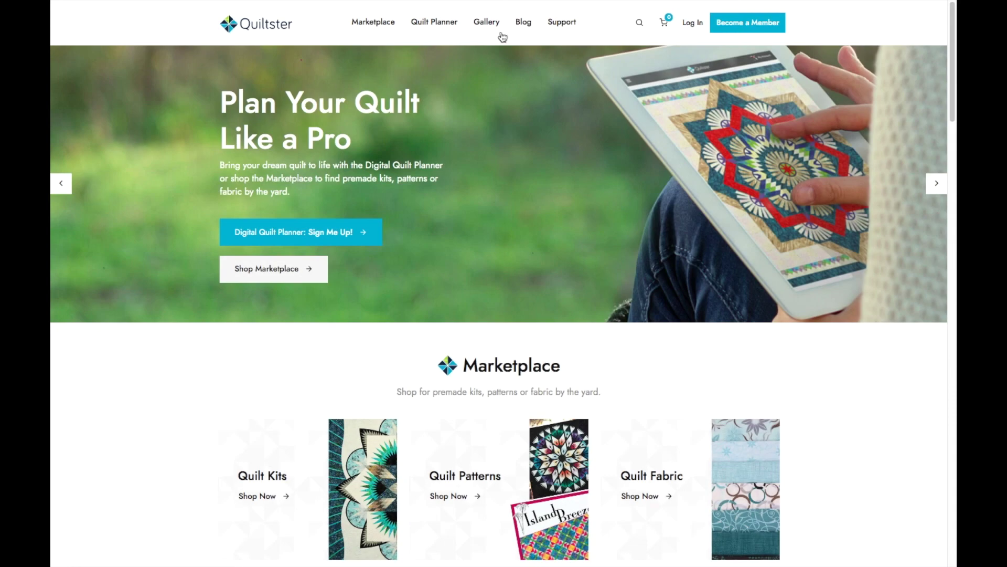
# Open the membership sign-up page from the Quiltster home page
pyautogui.click(751, 22)
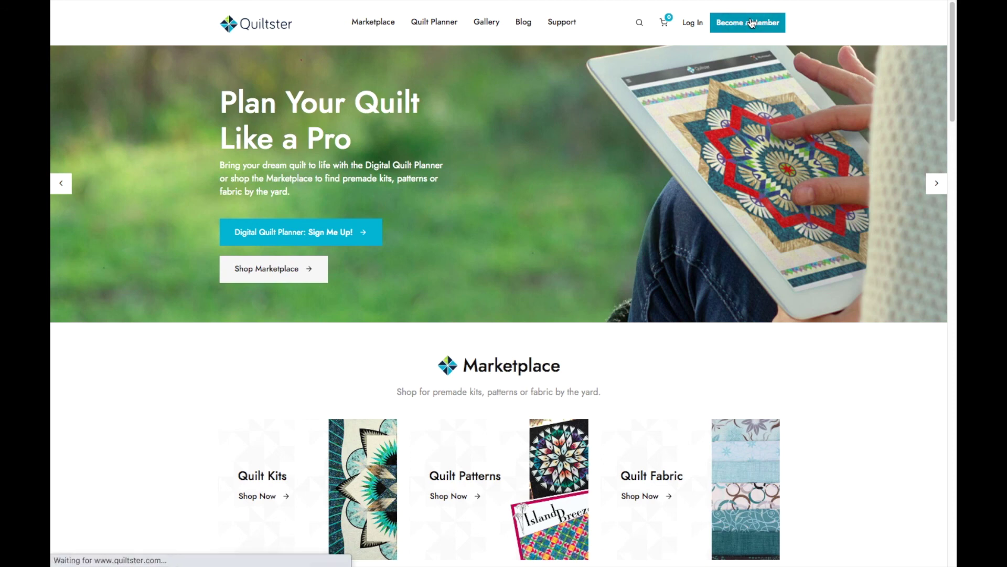